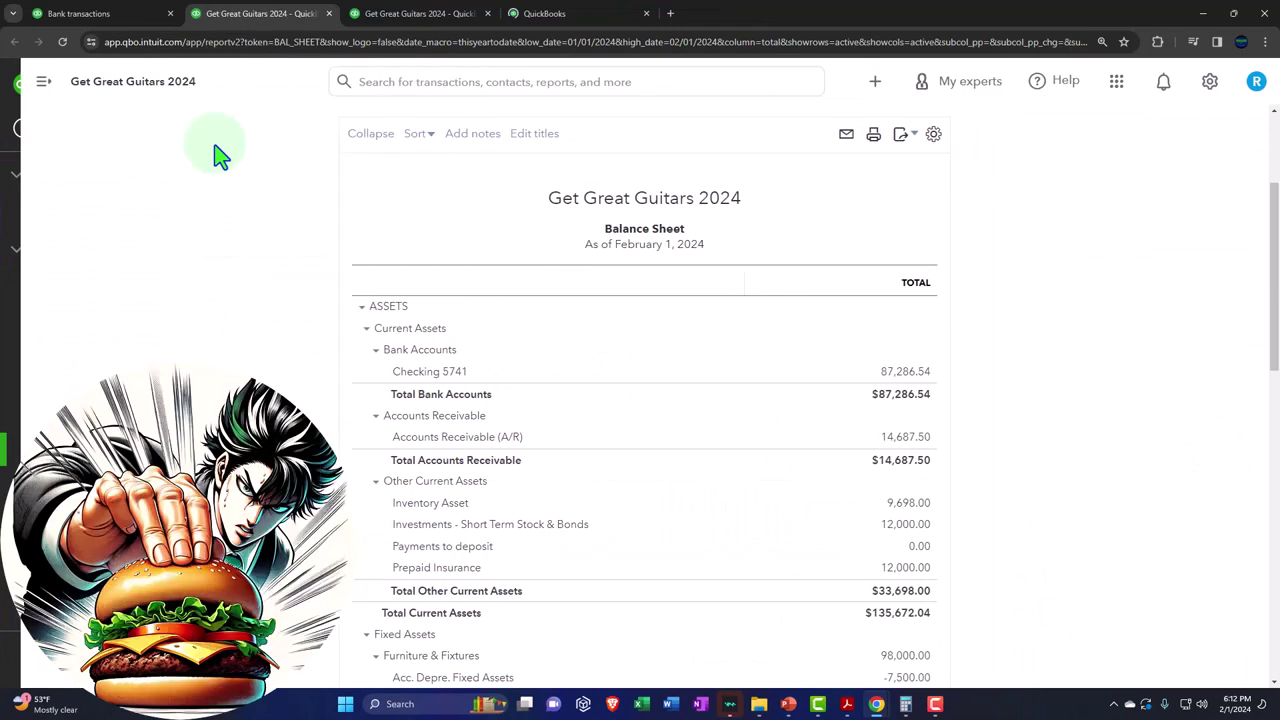
Run the Balance Sheet report for 01/01/2024 to 02/29/2024 with columns displayed by months.
triple_click(268, 213)
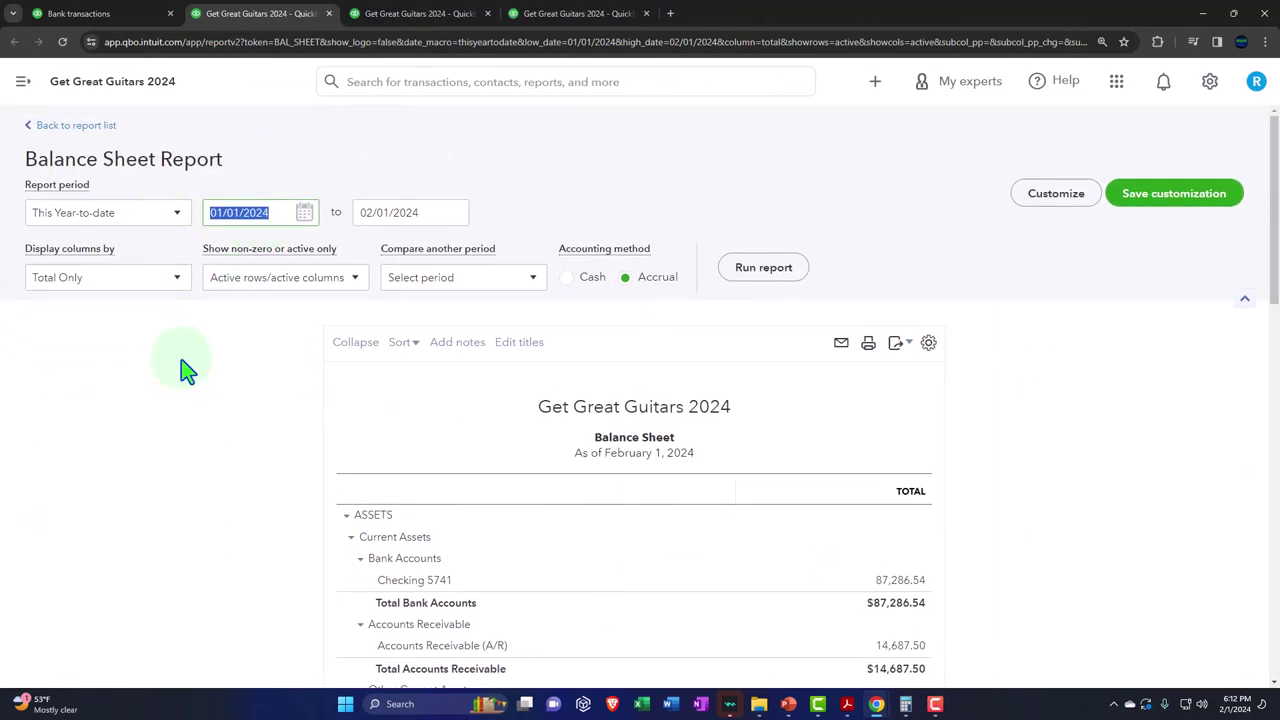
type("010124")
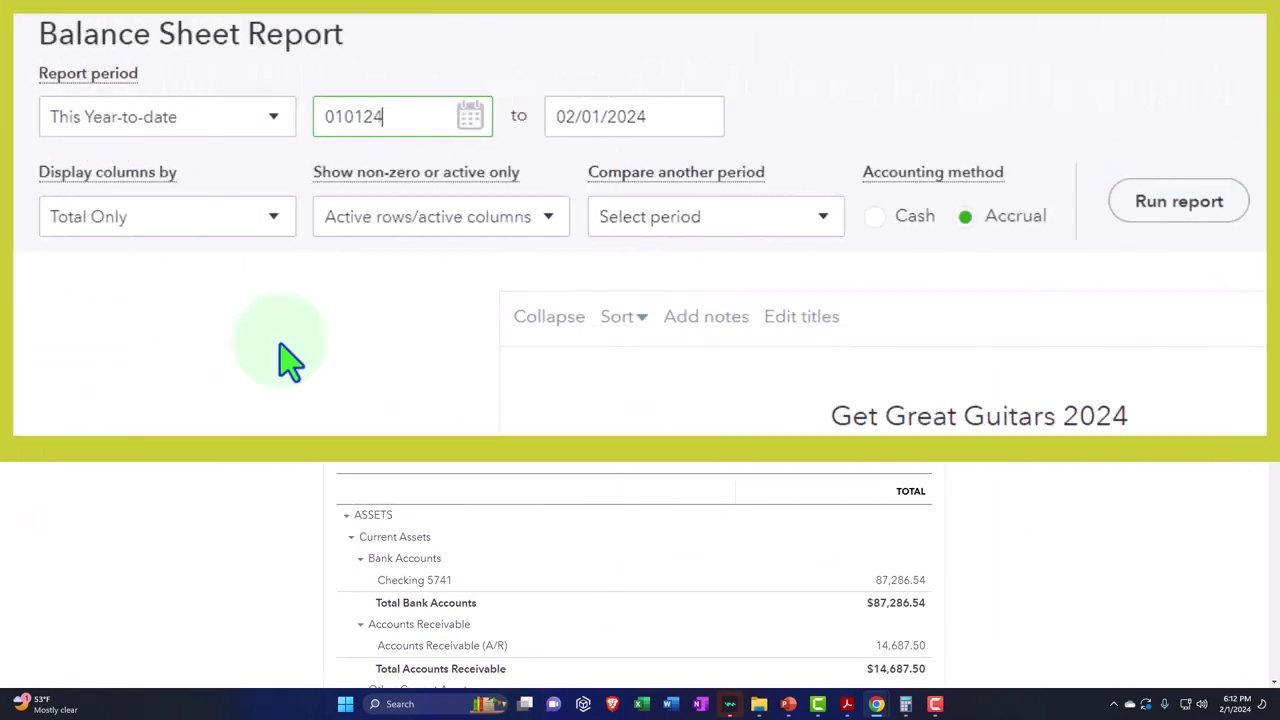
key("Tab")
type("02/29/2024")
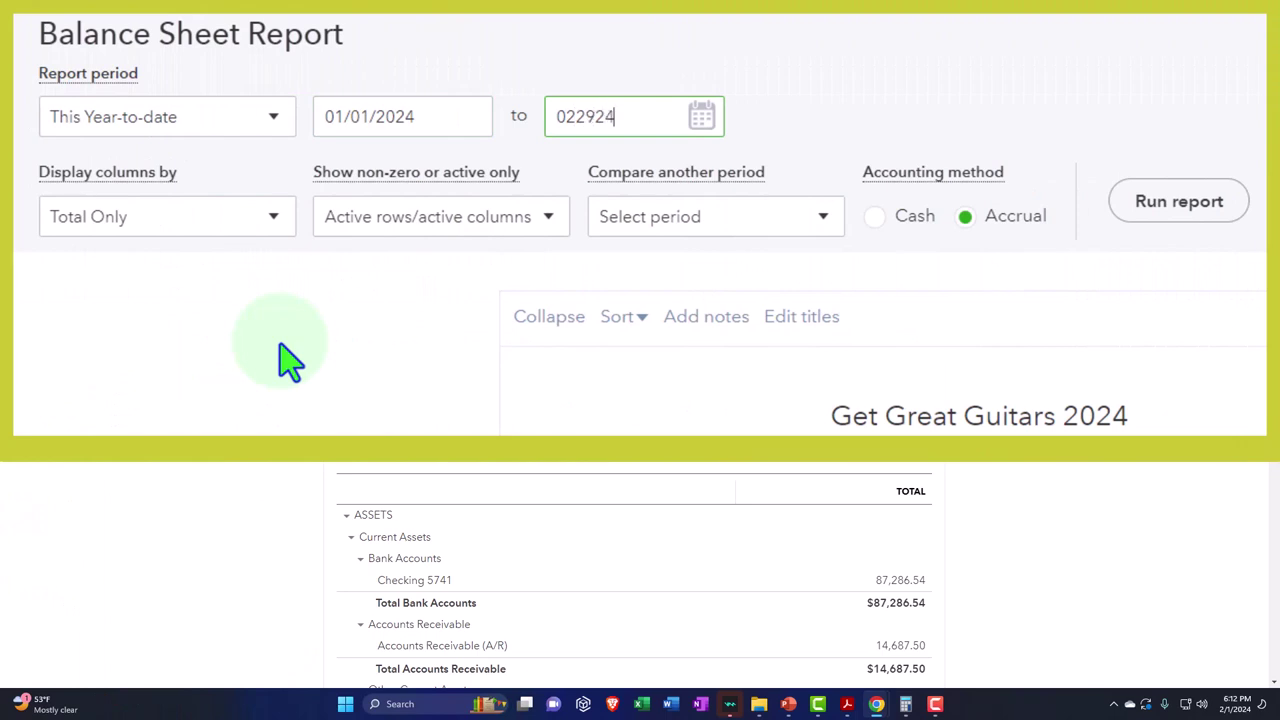
key("Tab")
left_click(283, 226)
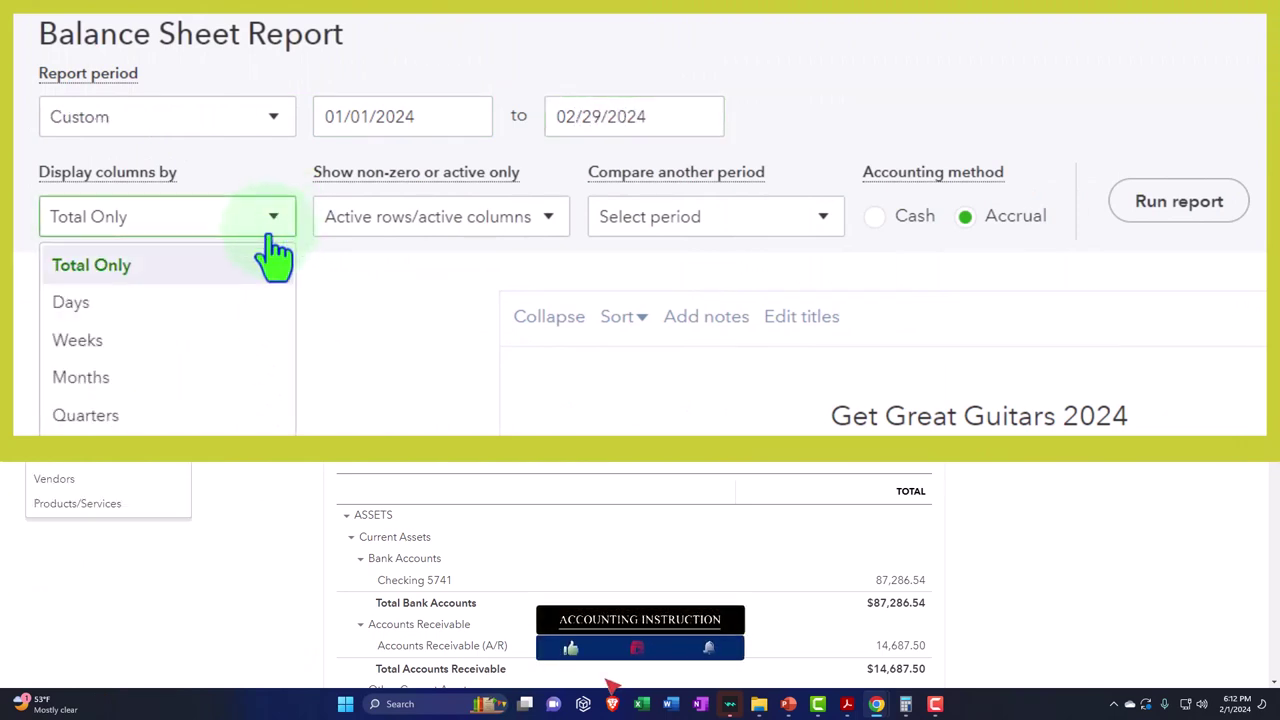
left_click(200, 377)
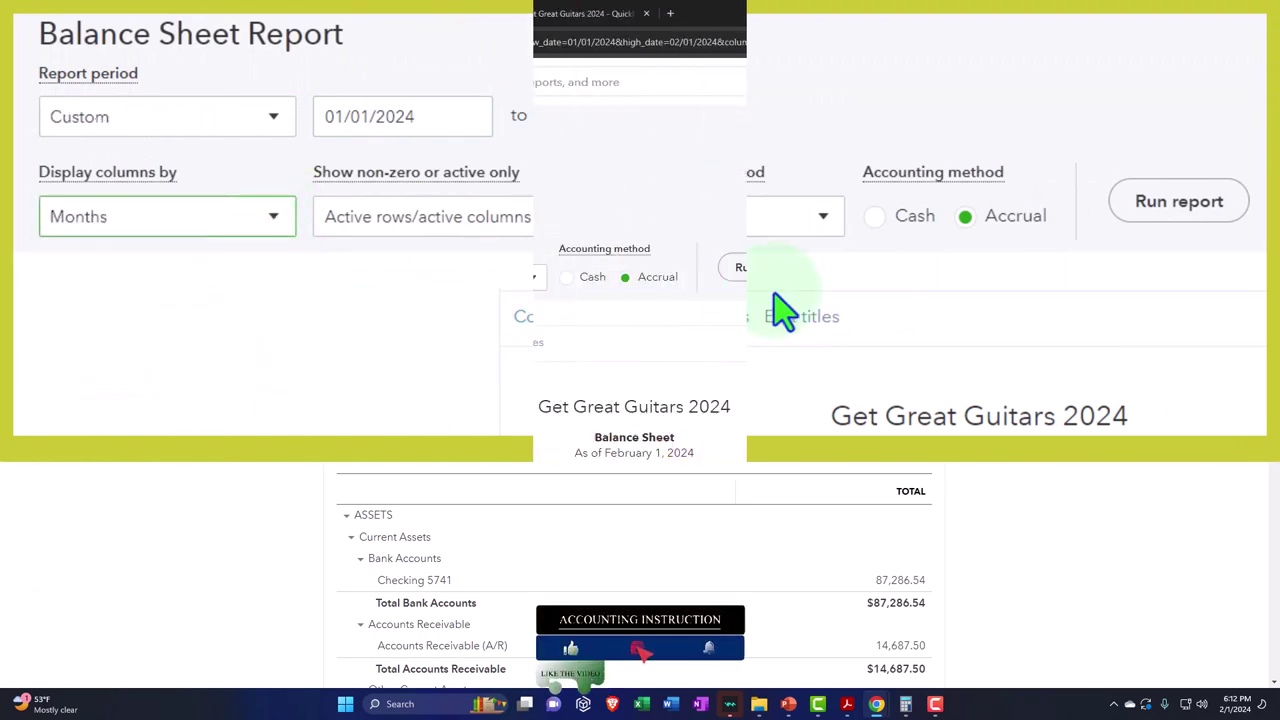
left_click(763, 284)
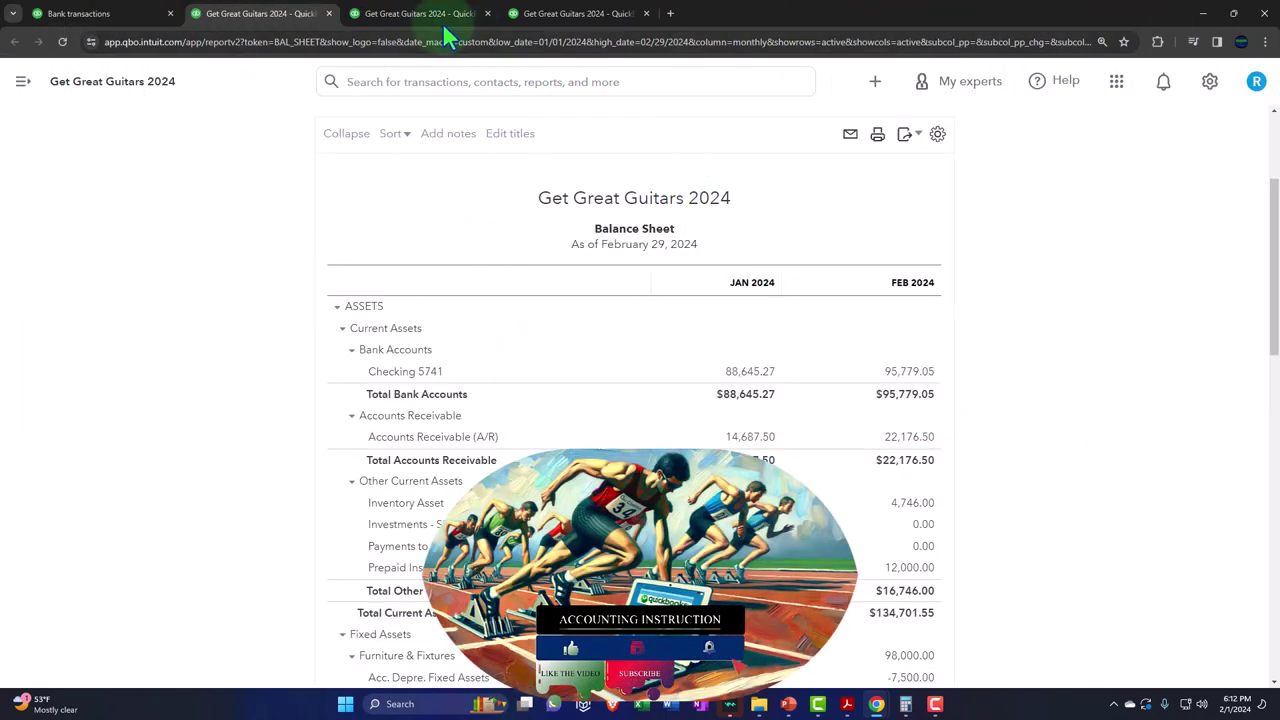
Run the Profit and Loss report for 01/01/2024 to 02/29/2024 with columns displayed by months.
left_click(434, 20)
left_click(210, 84)
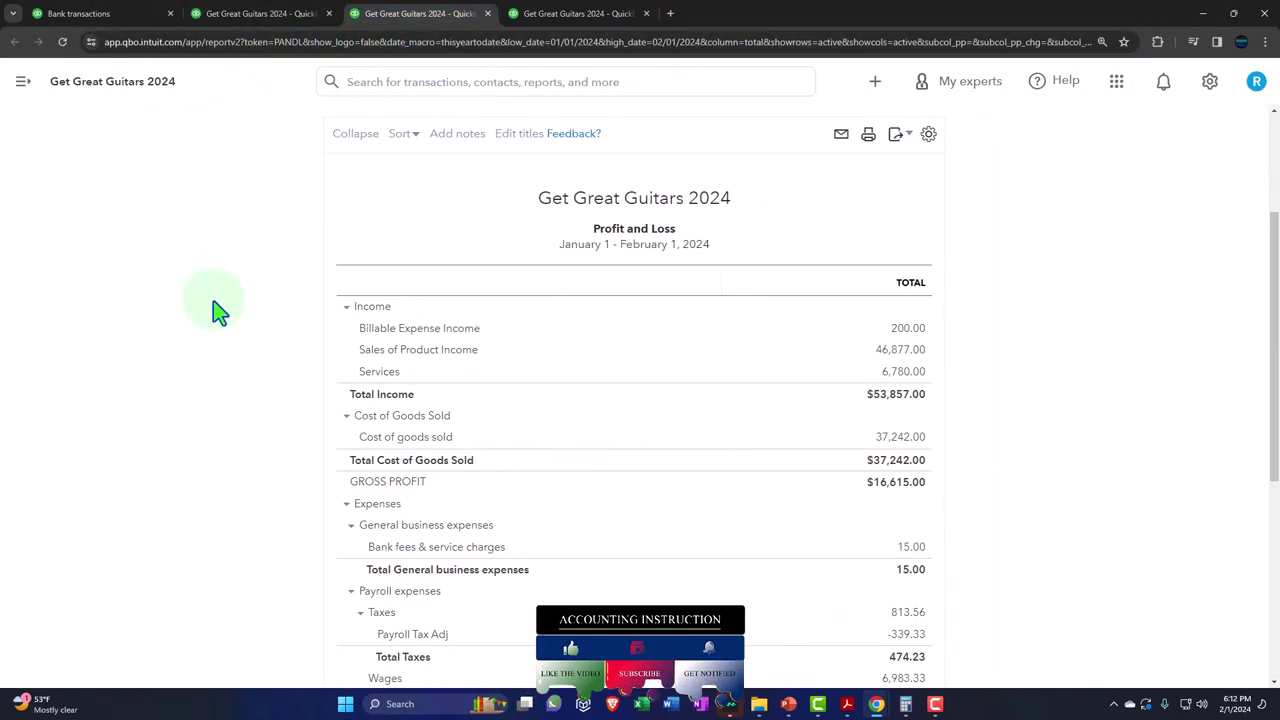
left_click(271, 212)
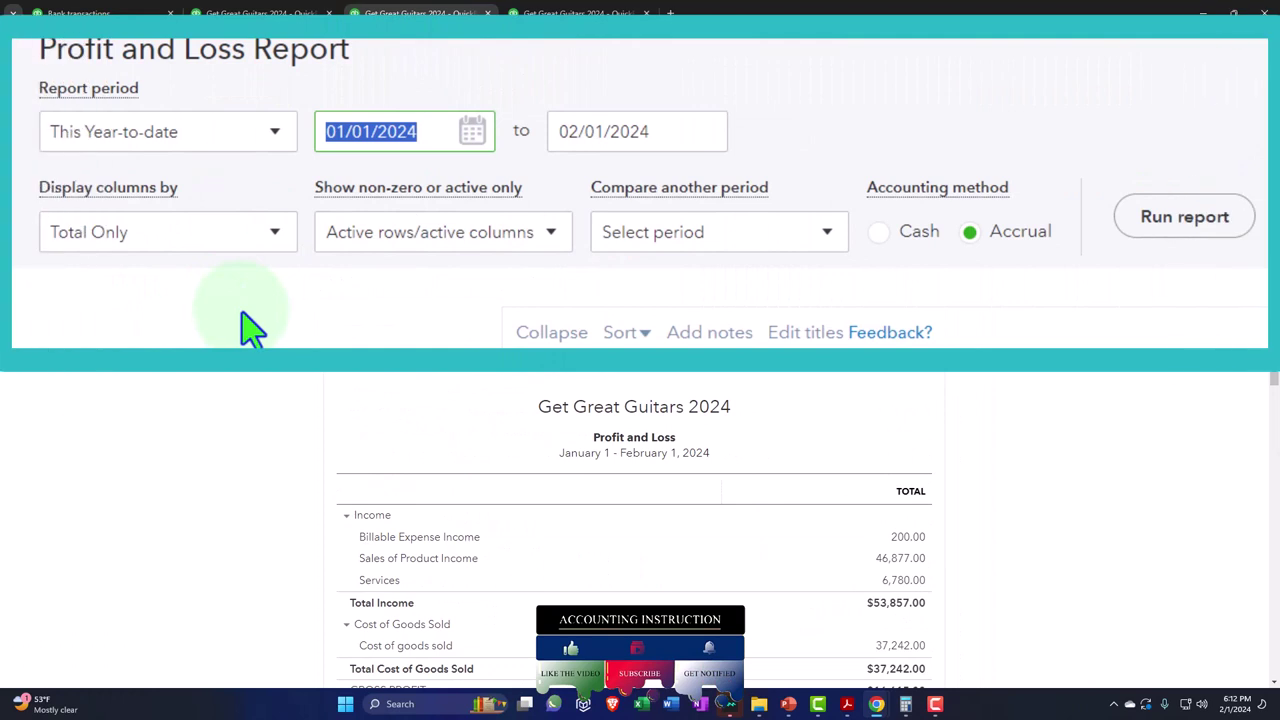
type("01/01/2024")
key("Tab")
type("0")
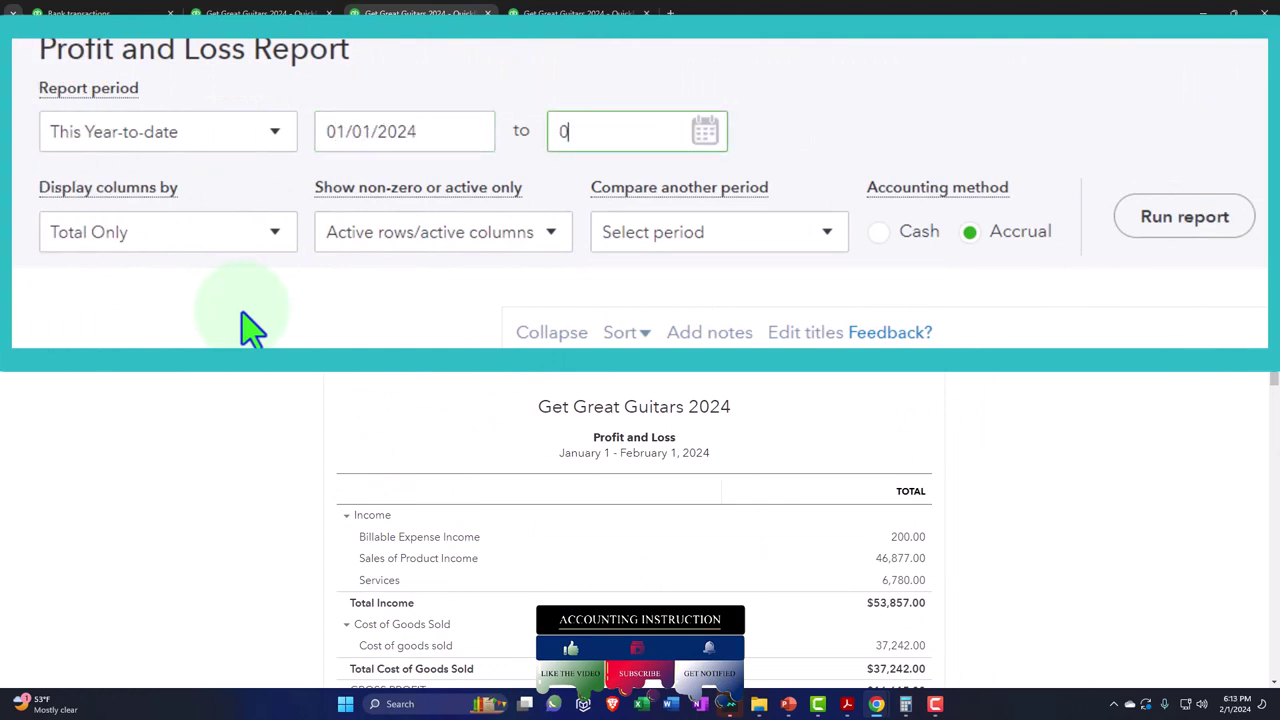
type("2/29/2024")
key("Tab")
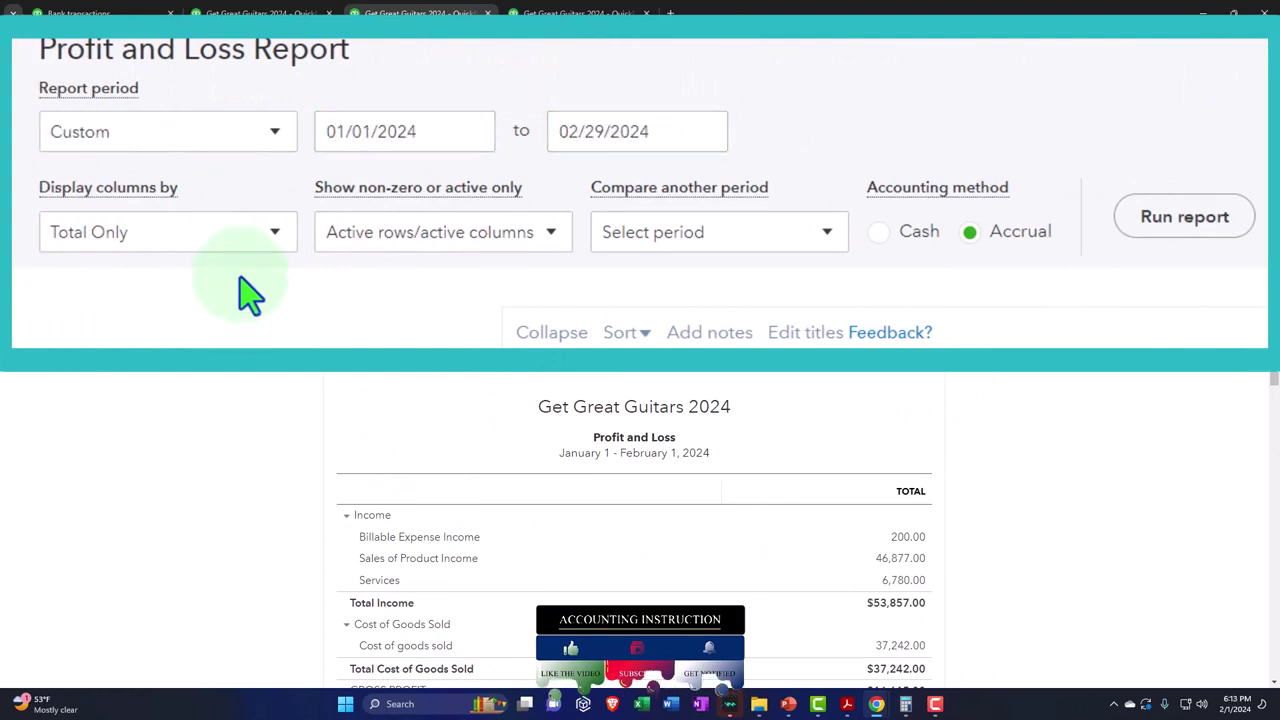
left_click(243, 243)
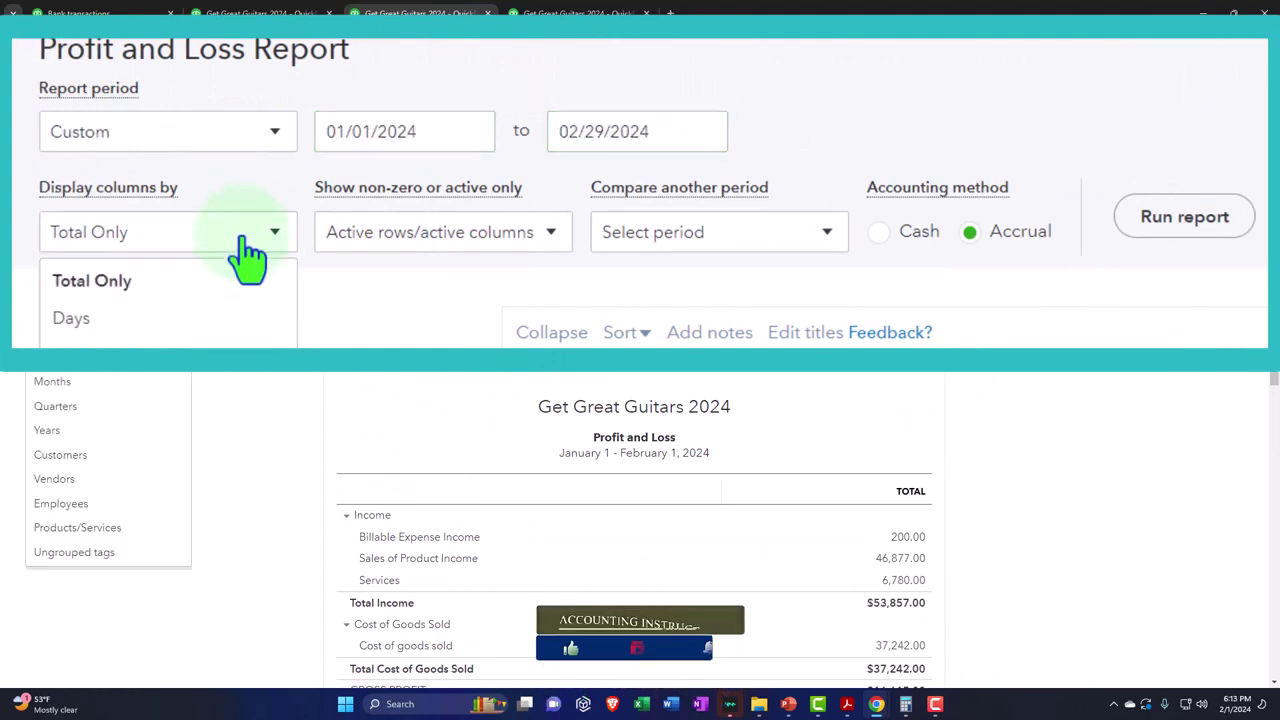
left_click(122, 382)
left_click(1184, 216)
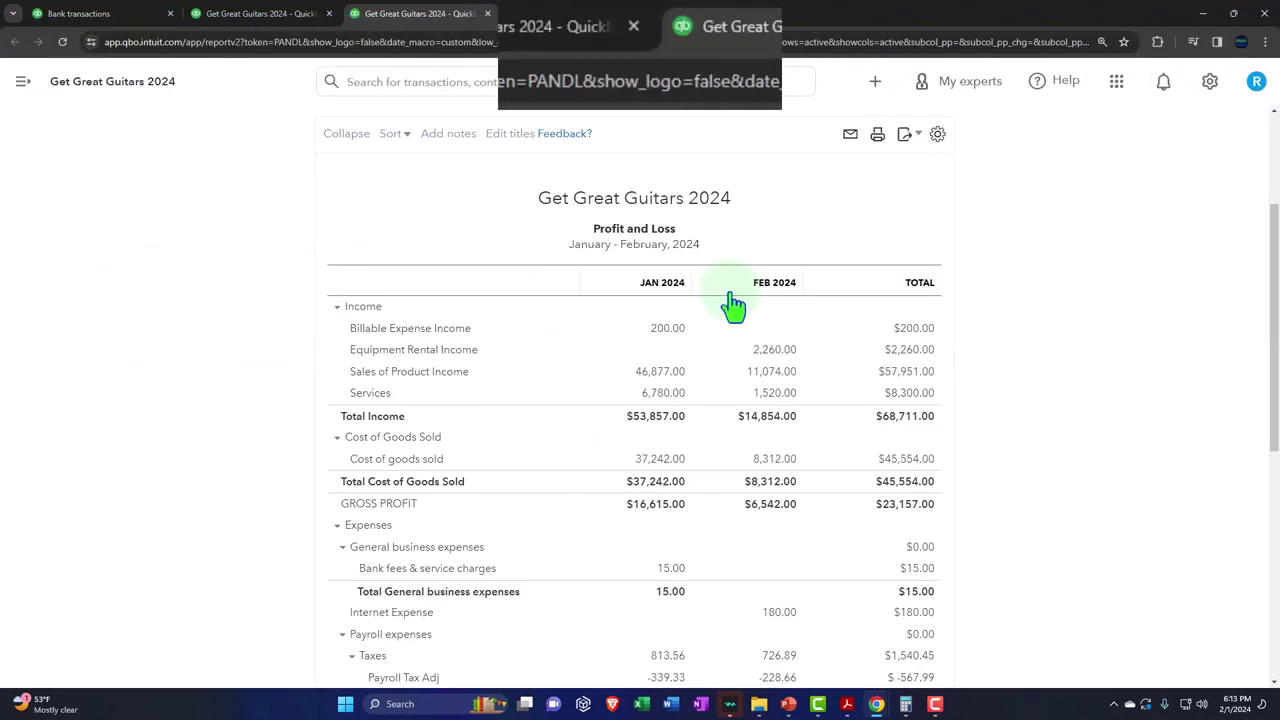
Run the Trial Balance report for 01/01/2024 to 02/29/2024 with columns displayed by months.
left_click(1110, 28)
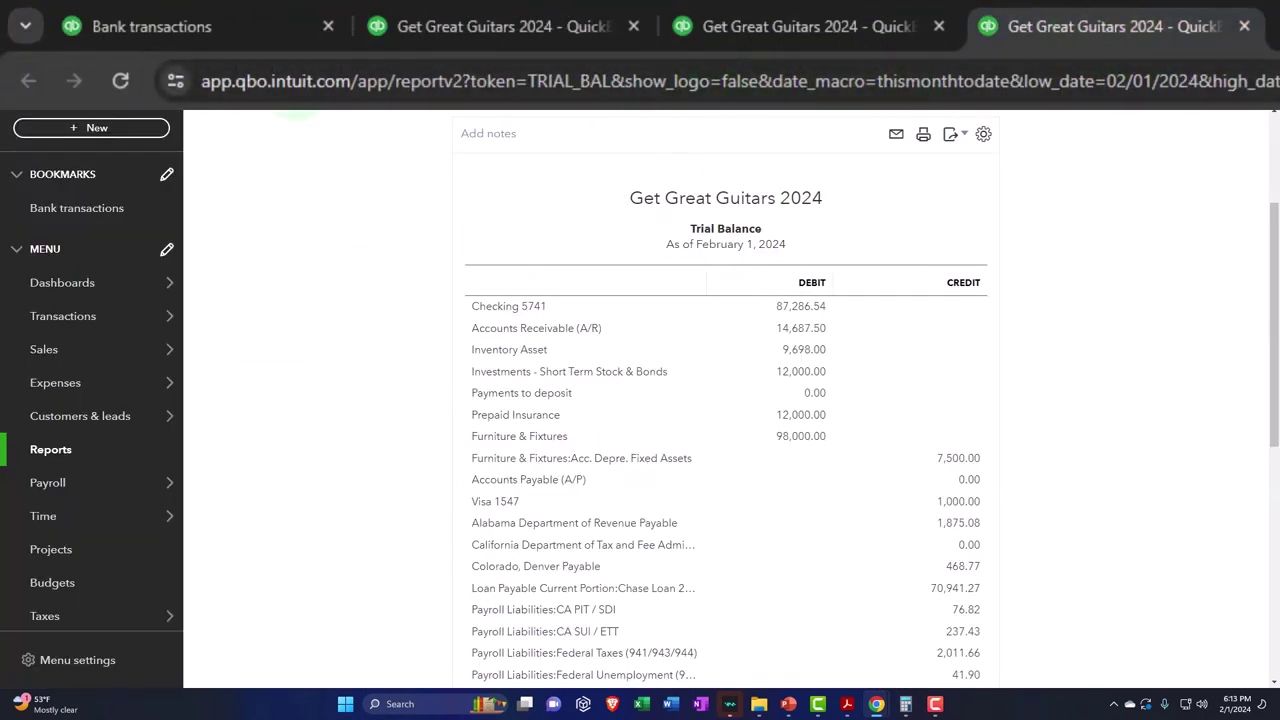
left_click(212, 115)
scroll(230, 300, "up", 5)
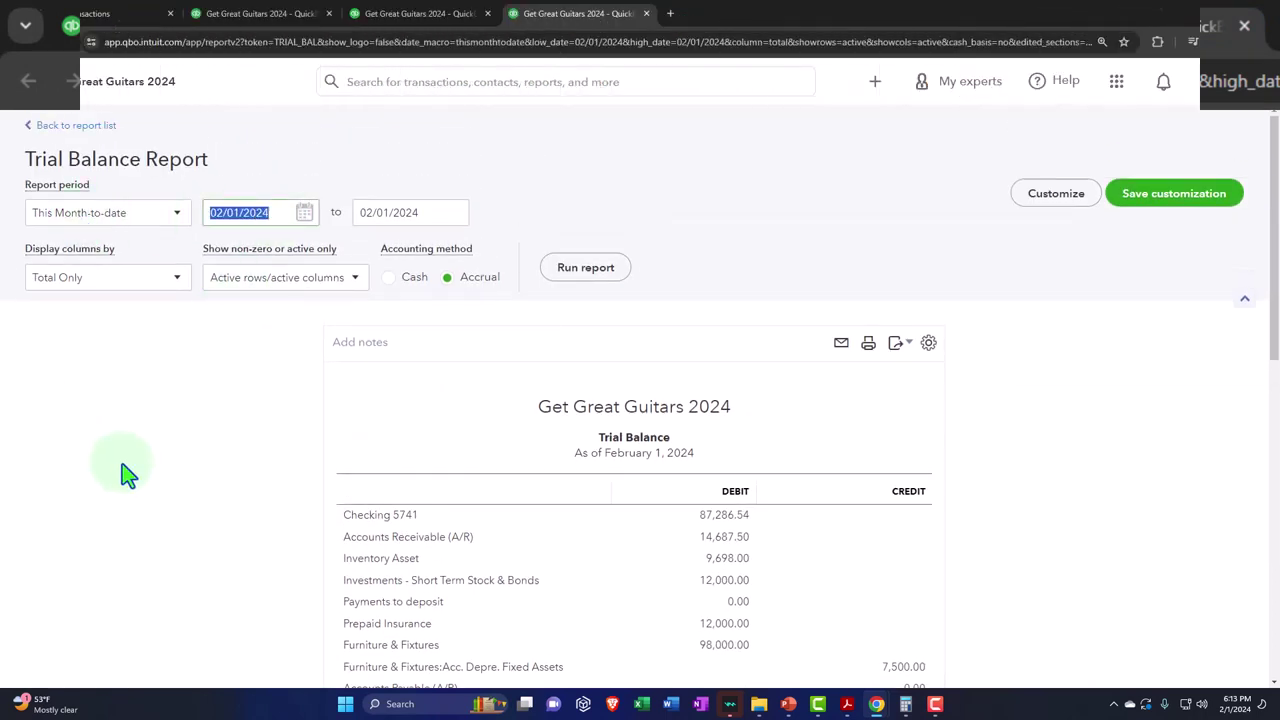
type("01012024")
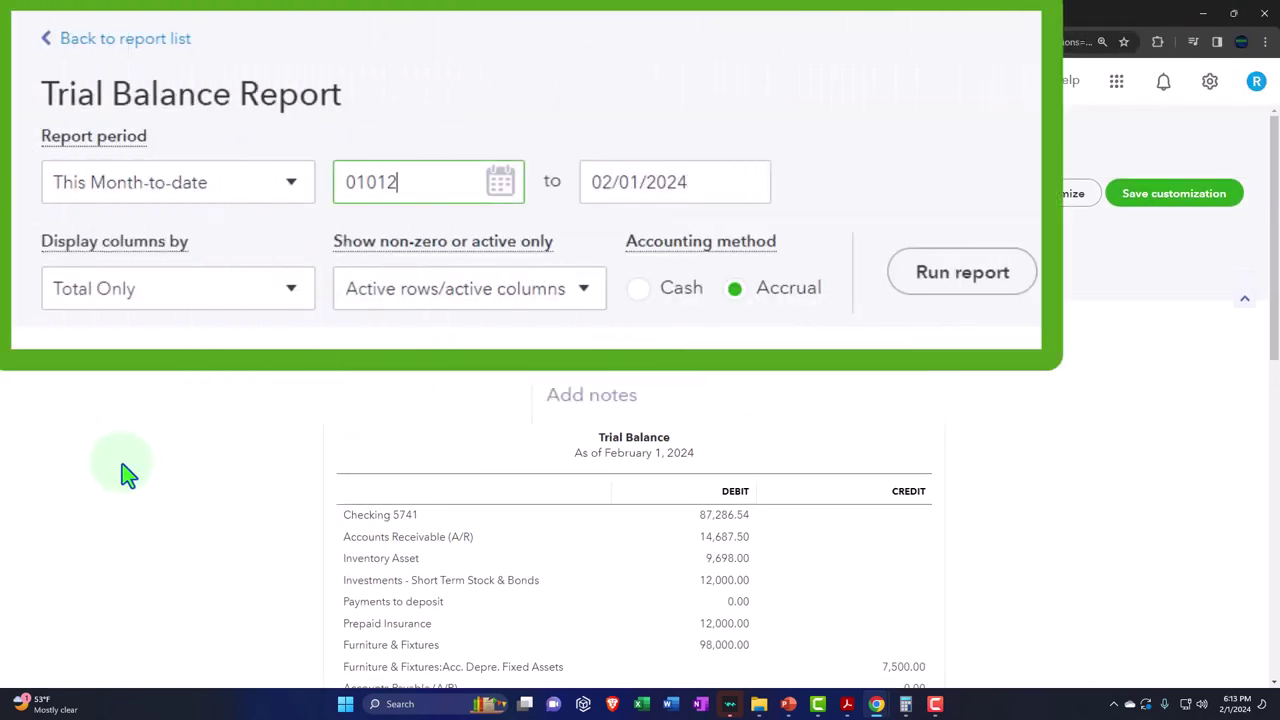
key("Tab")
type("02/29/2")
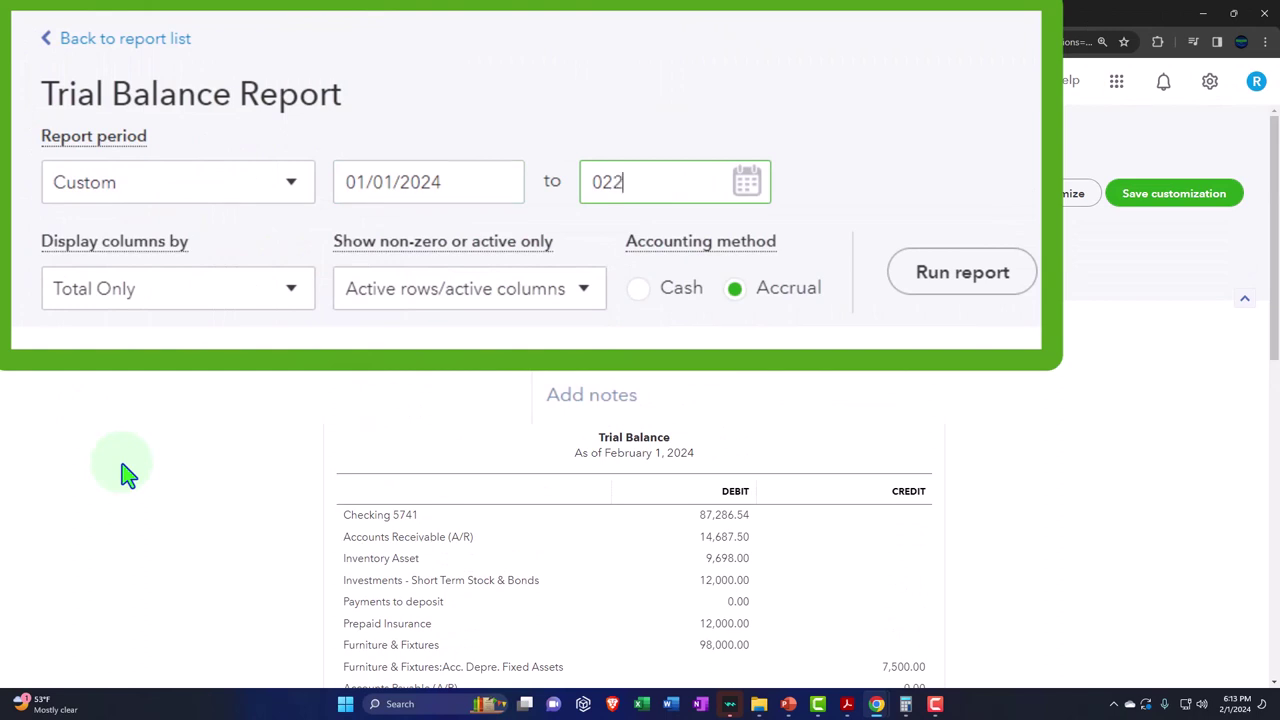
type("024")
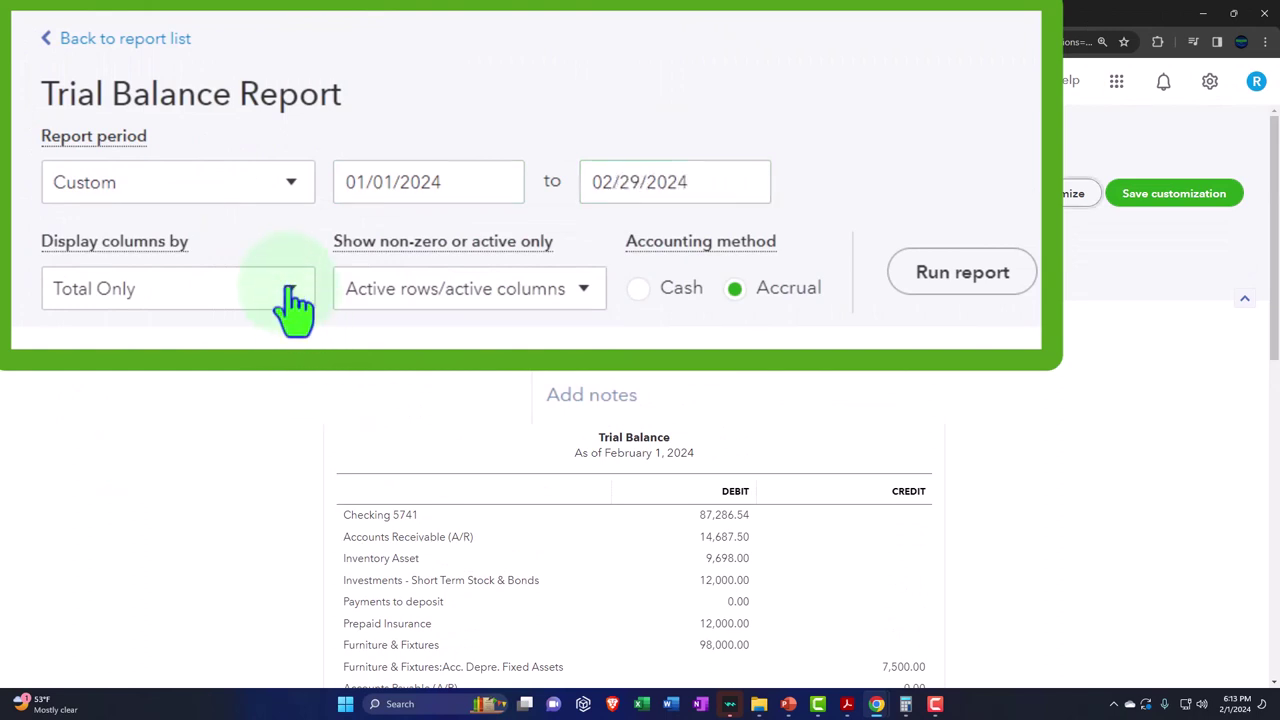
left_click(290, 302)
left_click(257, 382)
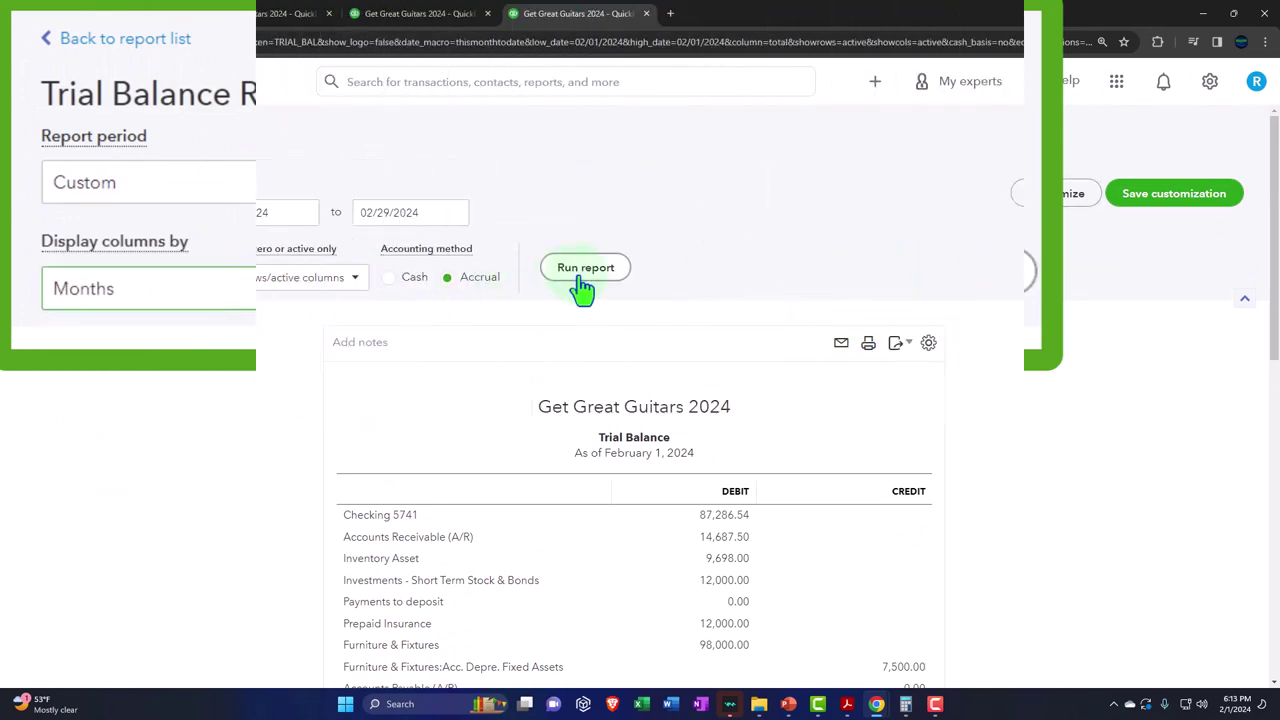
left_click(583, 270)
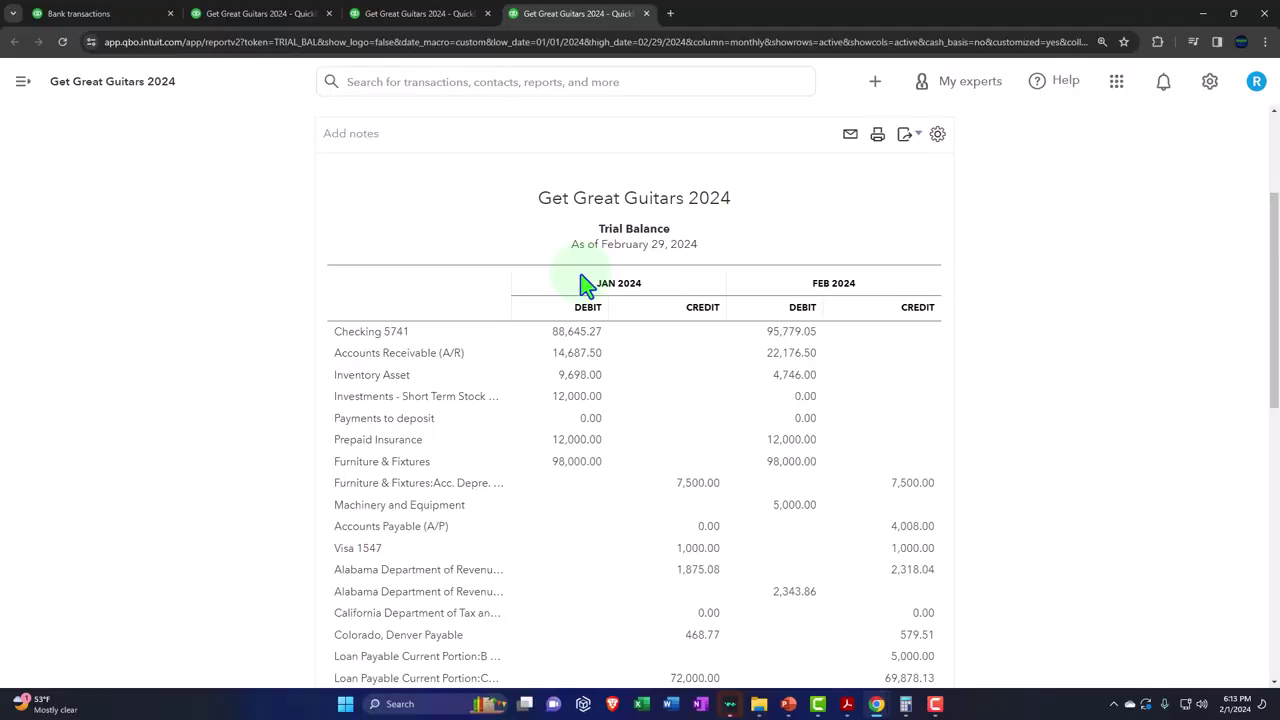
Compare the January Checking 5741 balance on the balance sheet with the ending balance in Bank Stmt Jan.pdf in Acrobat.
left_click(272, 14)
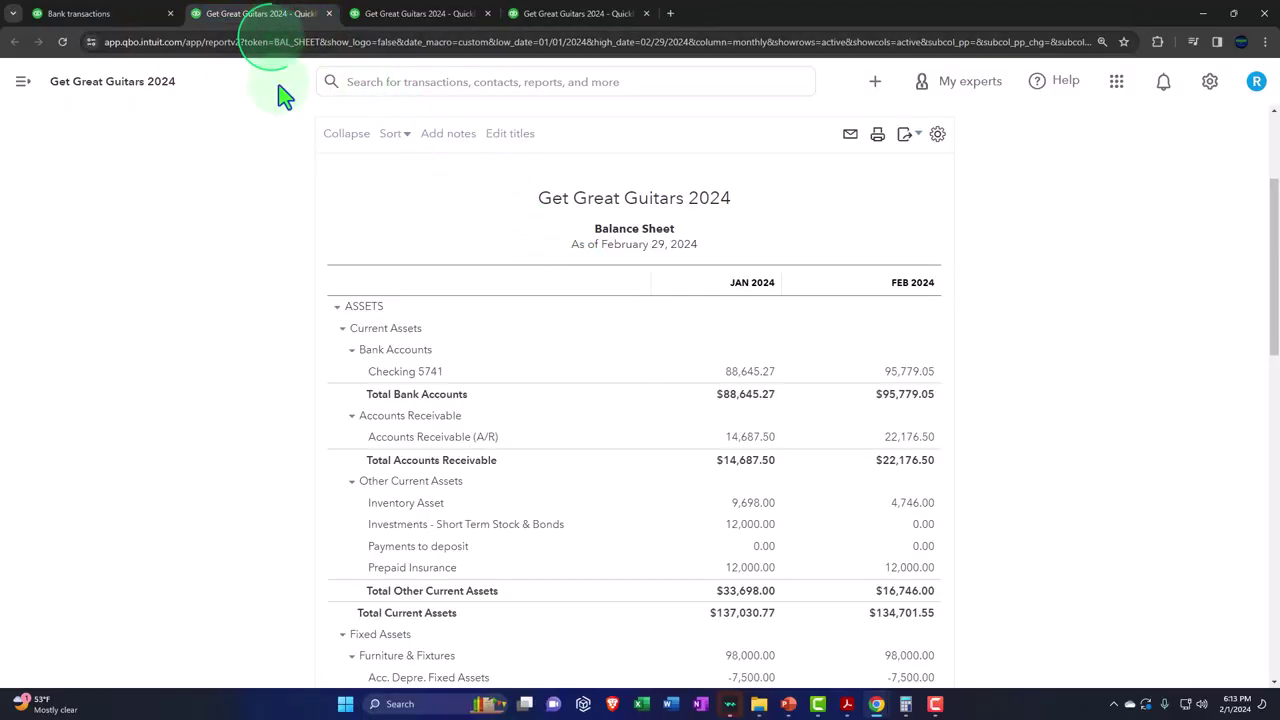
key("ctrl+plus")
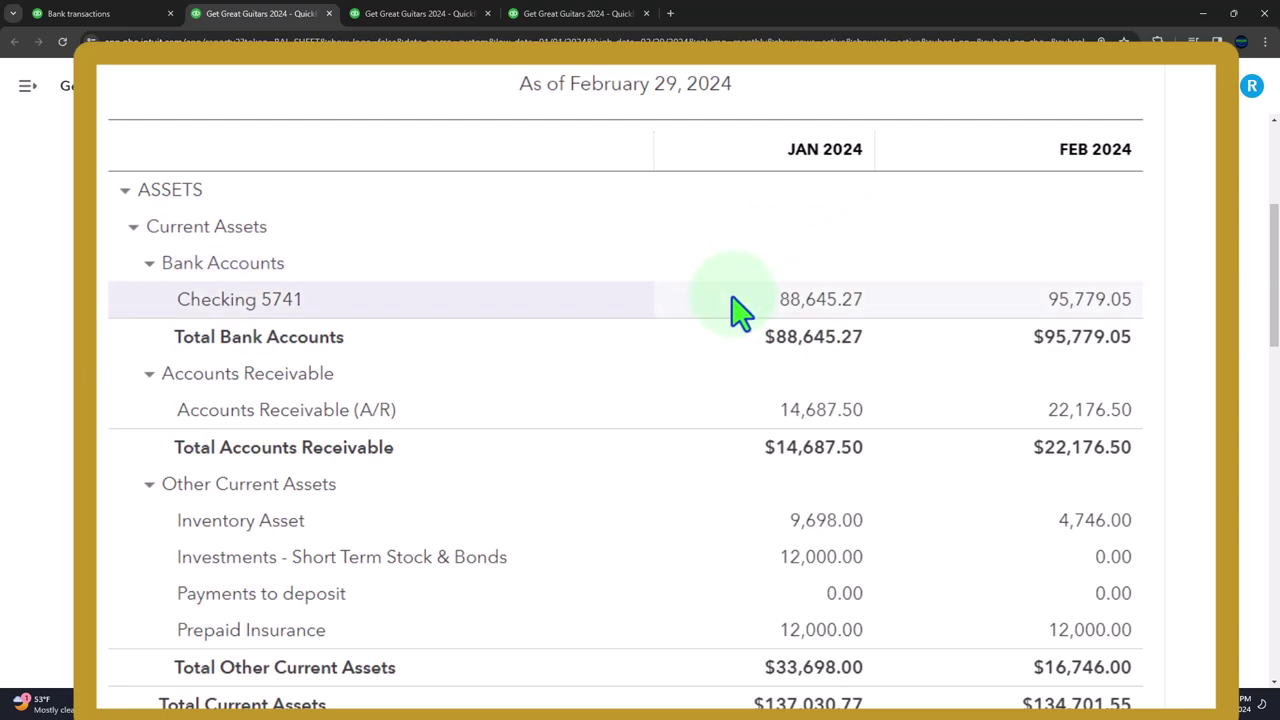
mouse_move(847, 706)
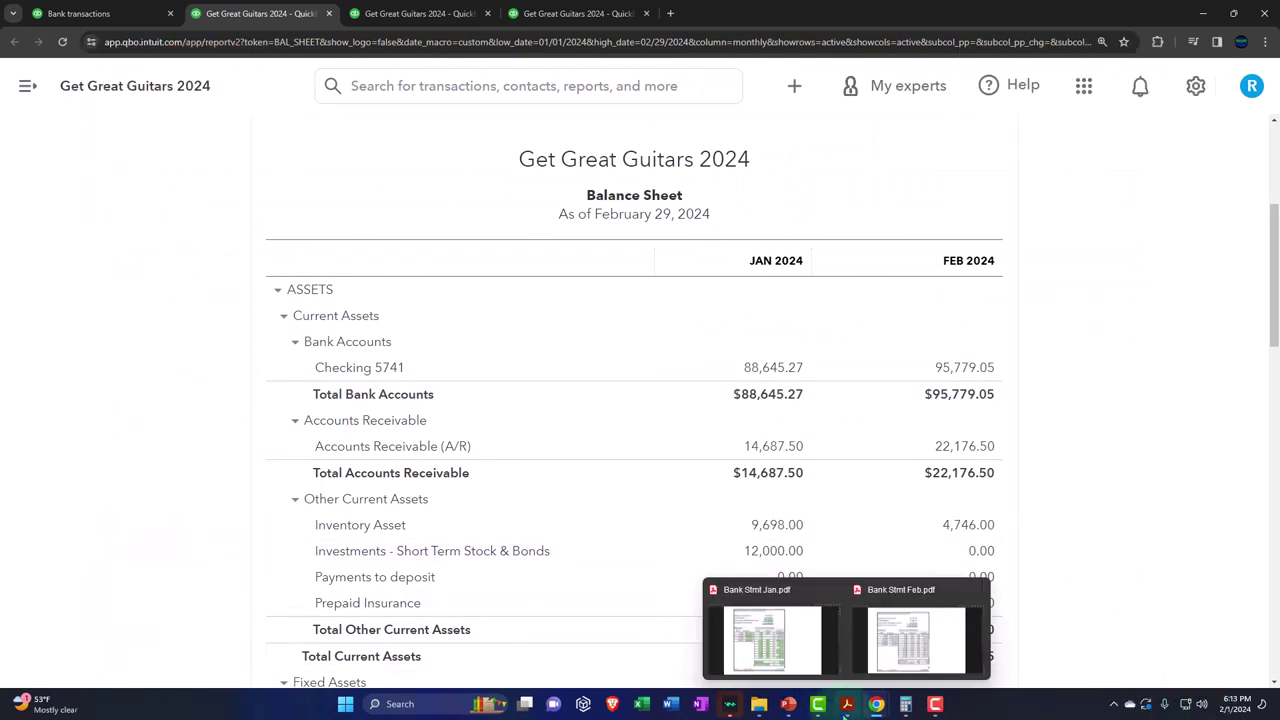
left_click(782, 650)
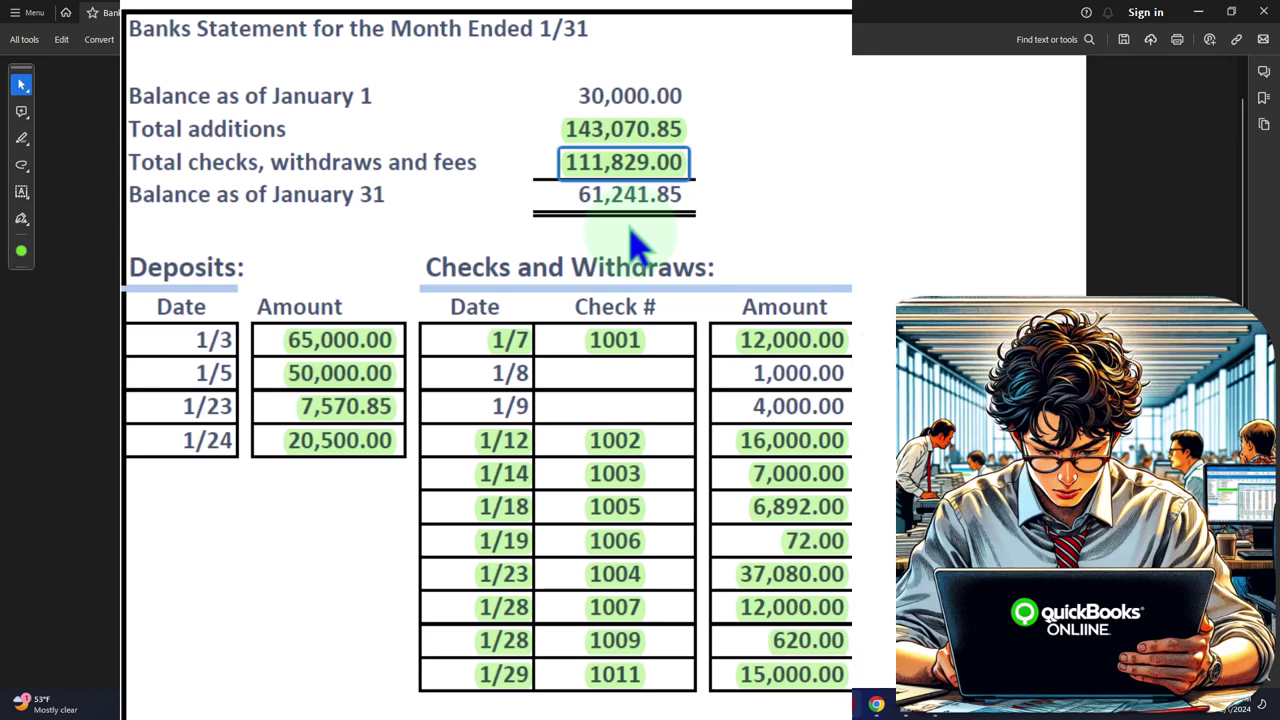
left_click(1198, 13)
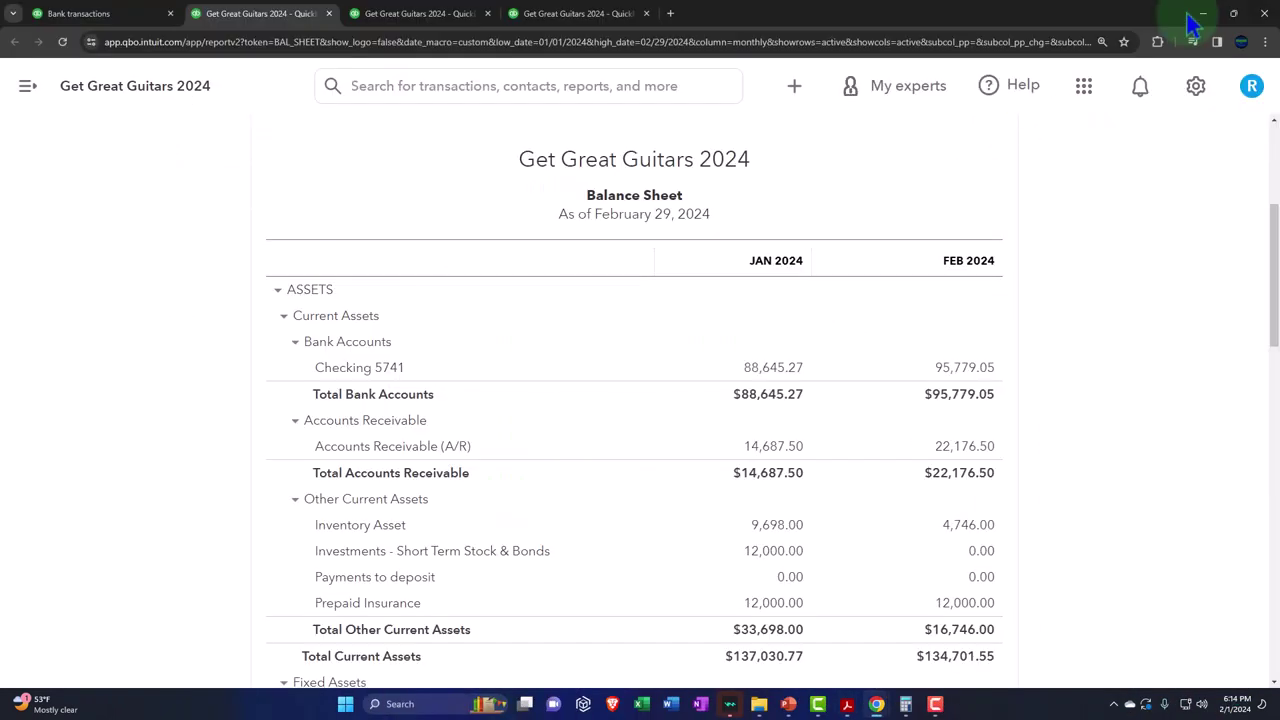
Resume the bank reconciliation of the Checking 5741 account and collapse the navigation menu.
left_click(116, 16)
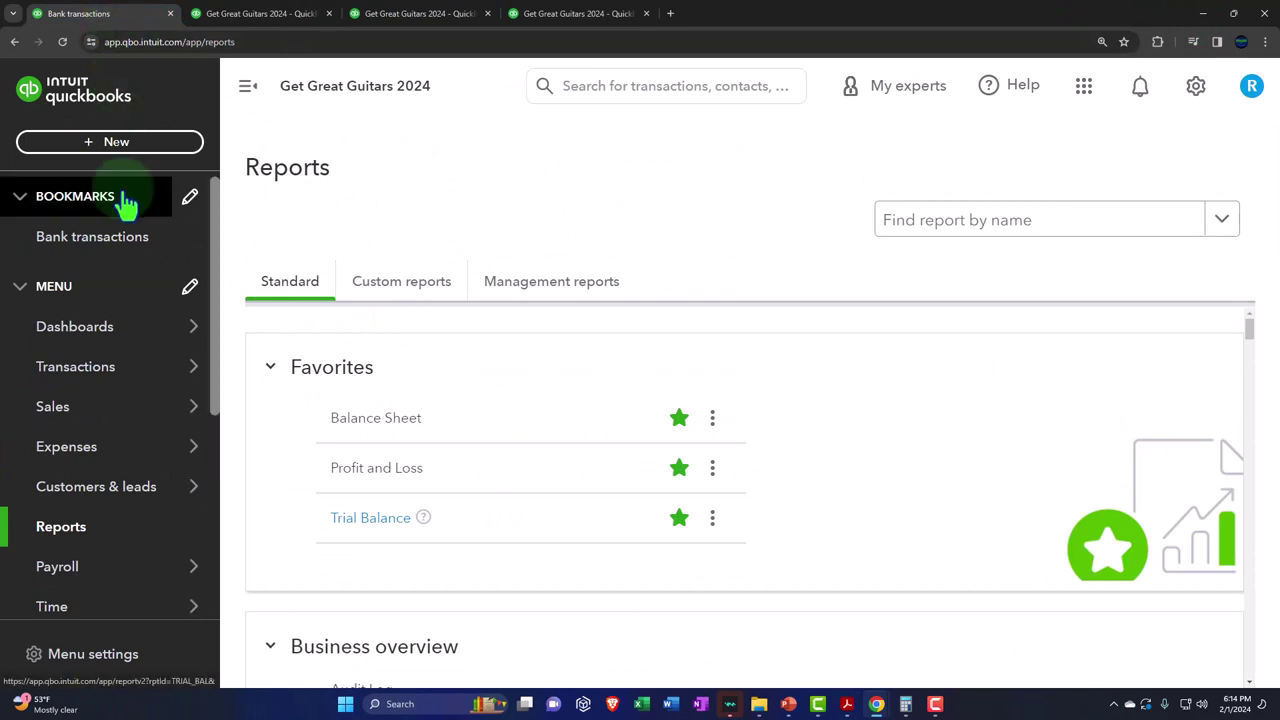
key("ctrl+minus")
left_click(77, 325)
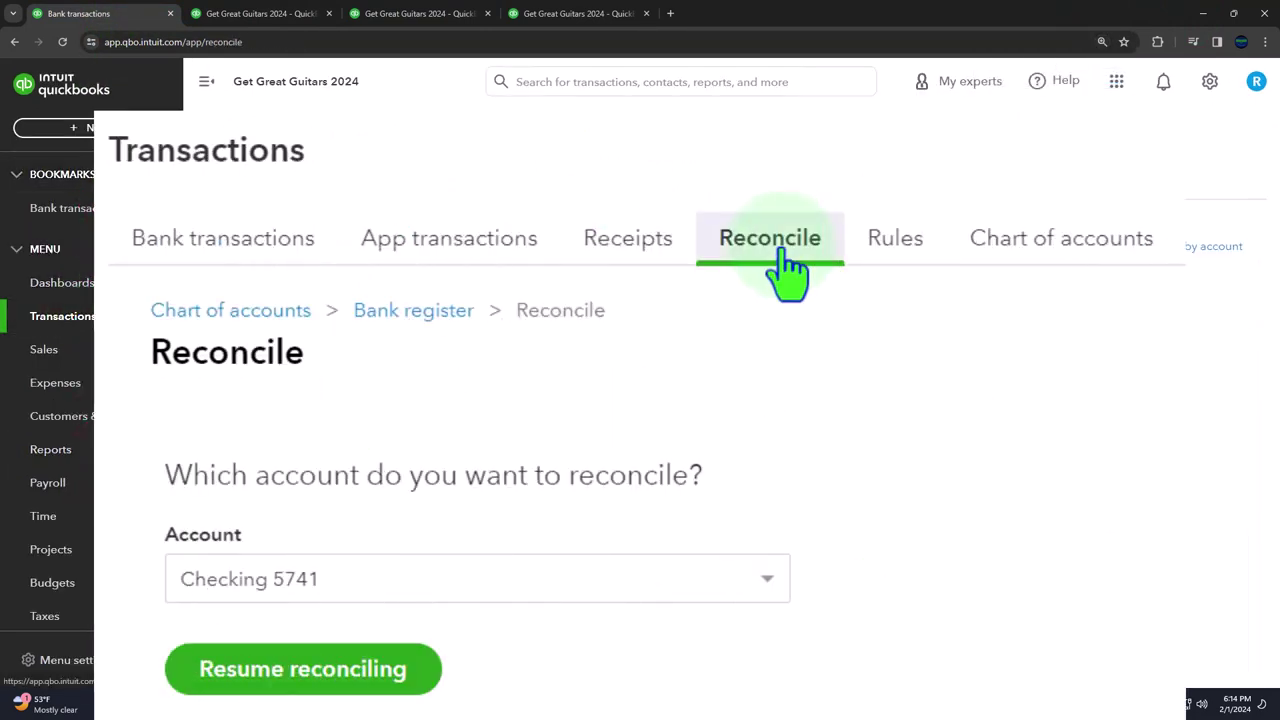
left_click(415, 670)
left_click(206, 82)
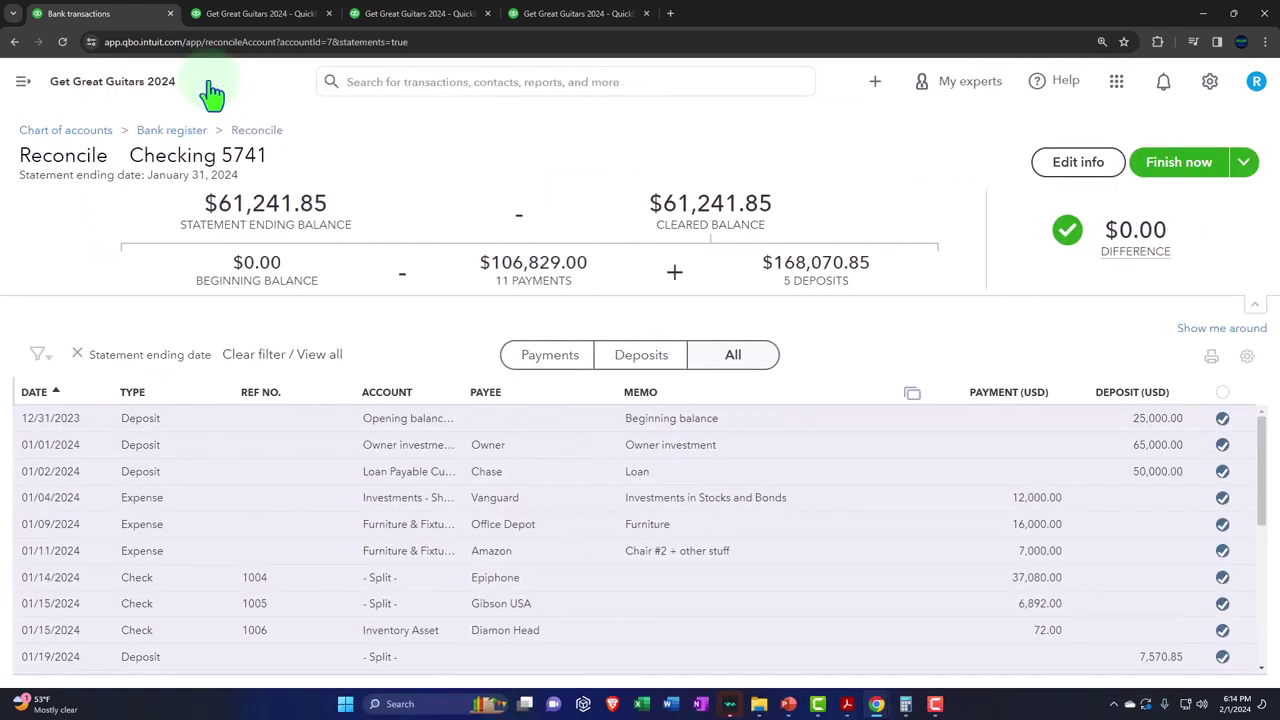
Check the reconciliation's beginning balance, ending balance and ending date against Bank Stmt Jan.pdf, and close the statement information without saving.
left_click(1077, 175)
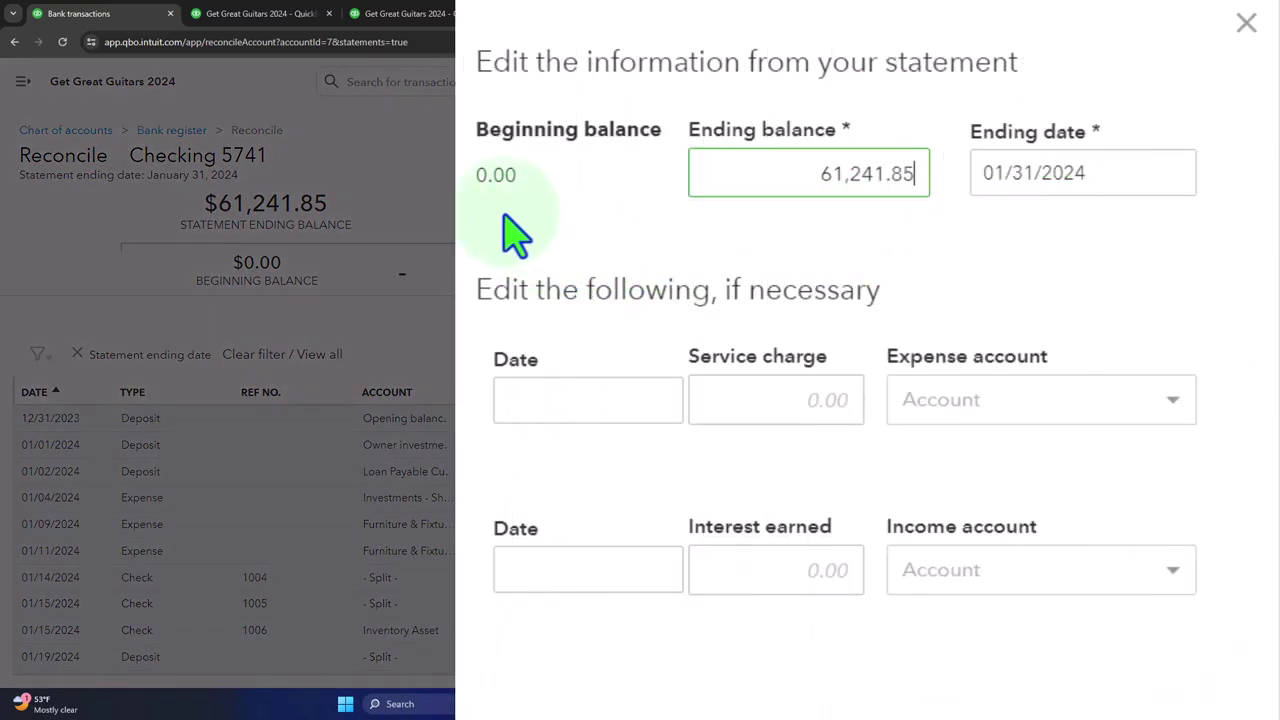
mouse_move(846, 704)
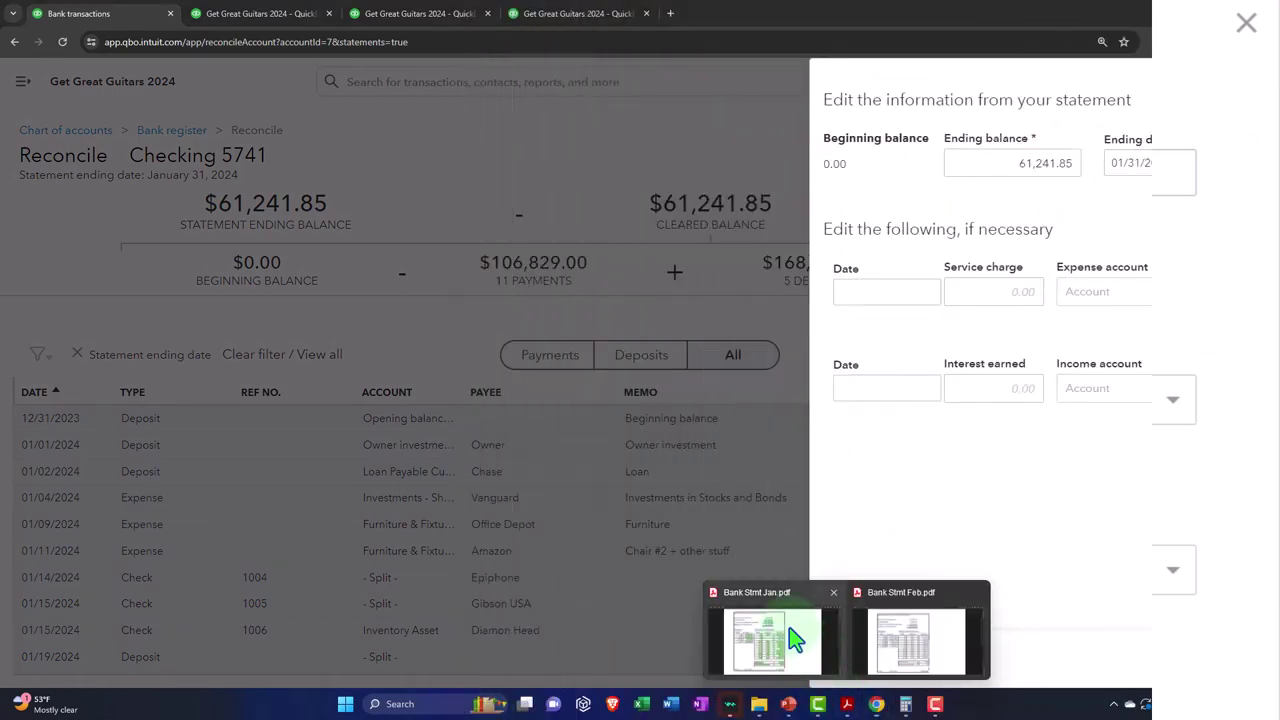
left_click(795, 638)
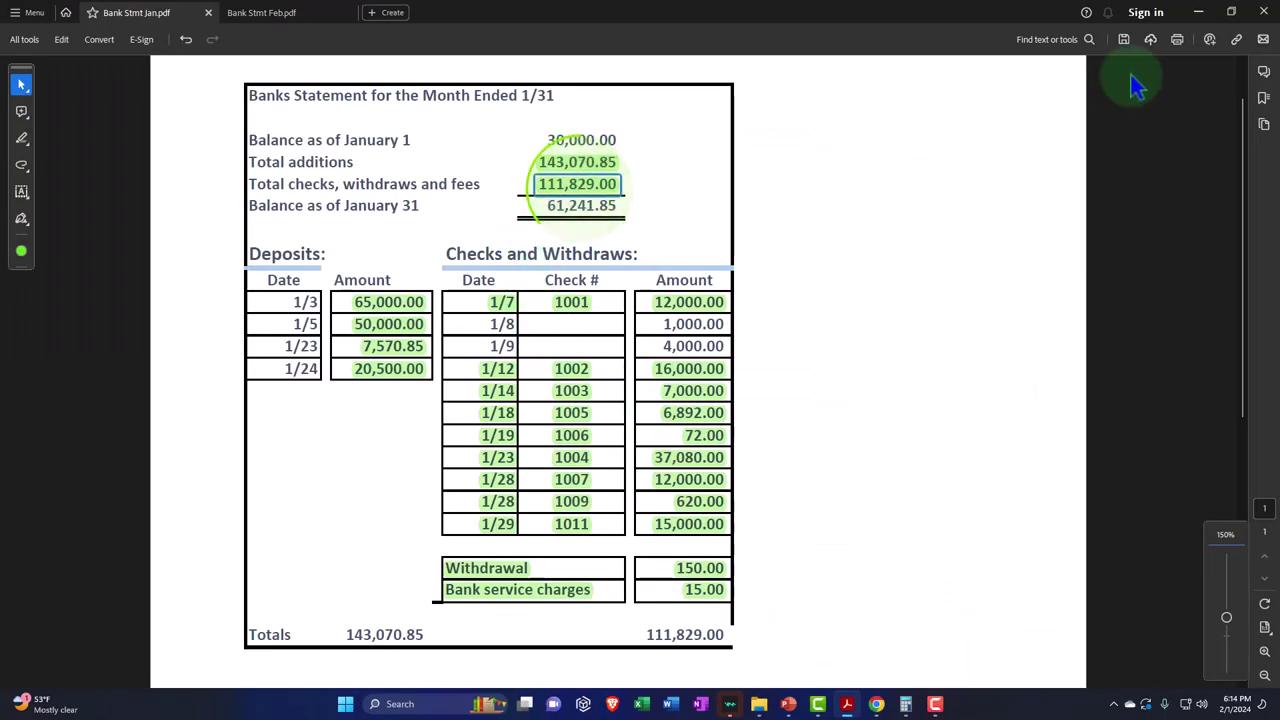
left_click(1198, 12)
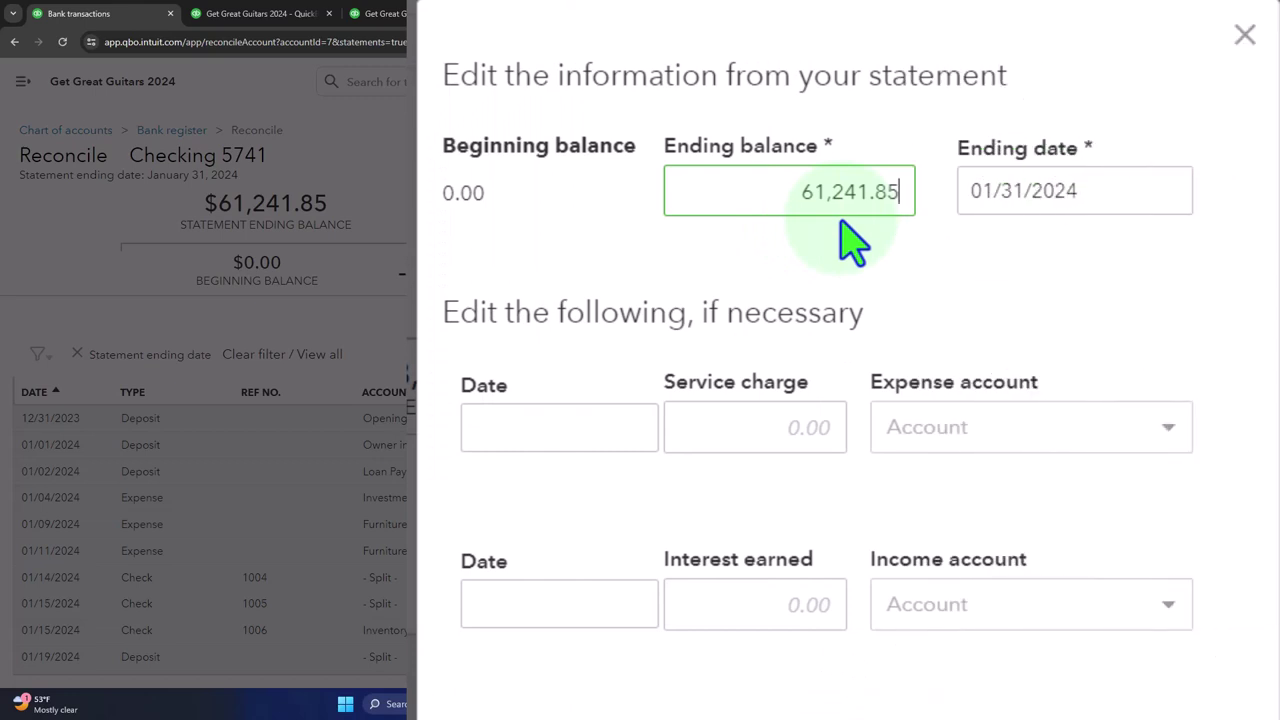
left_click(793, 630)
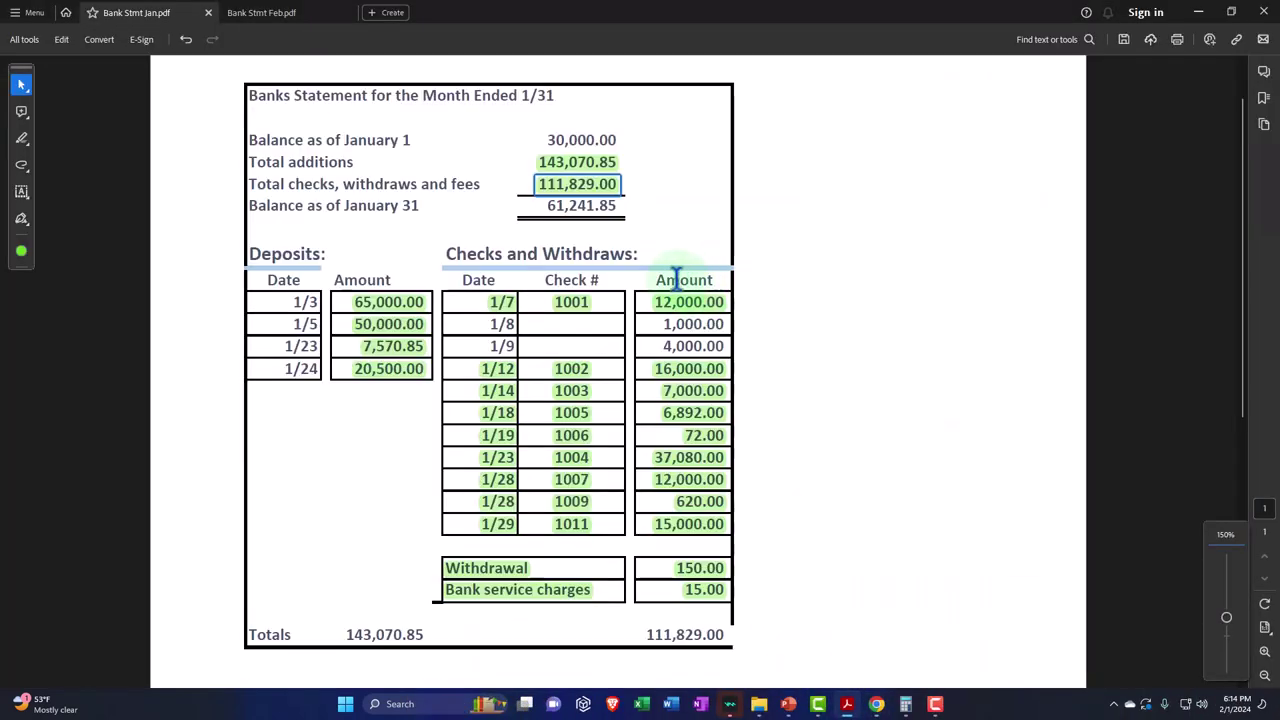
left_click(580, 200)
left_click(1199, 13)
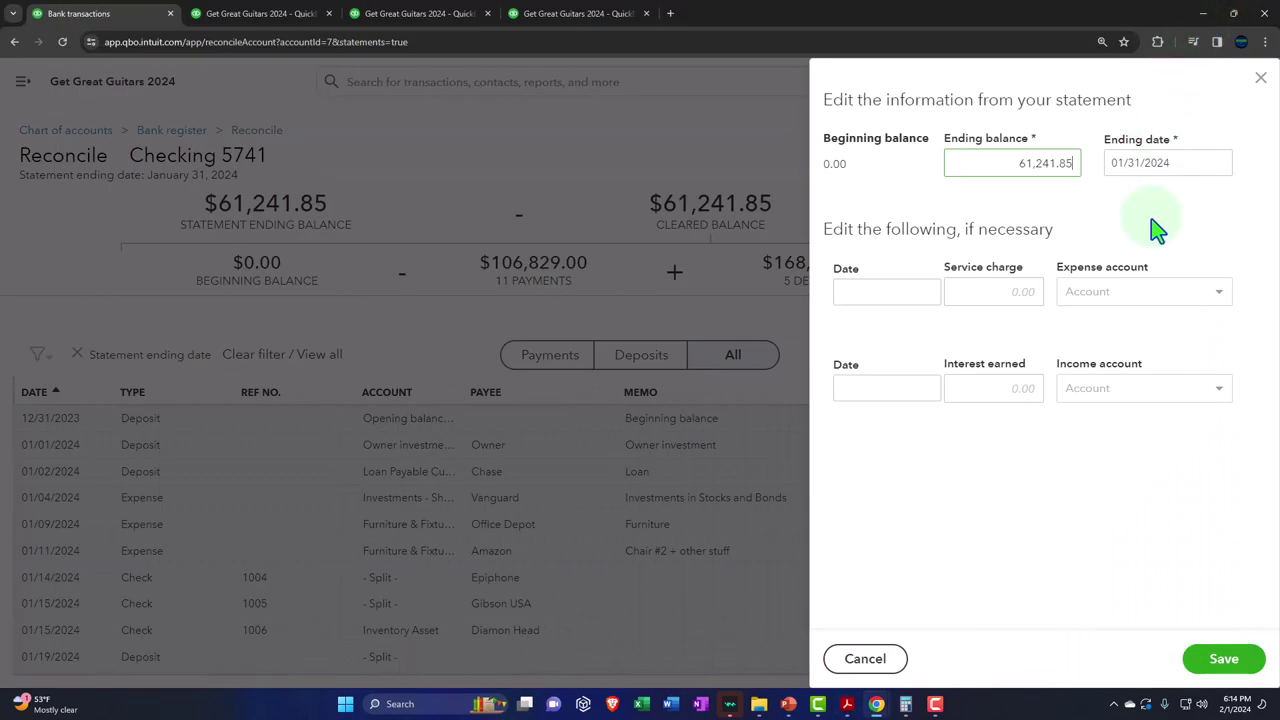
left_click(1040, 166)
left_click(1260, 78)
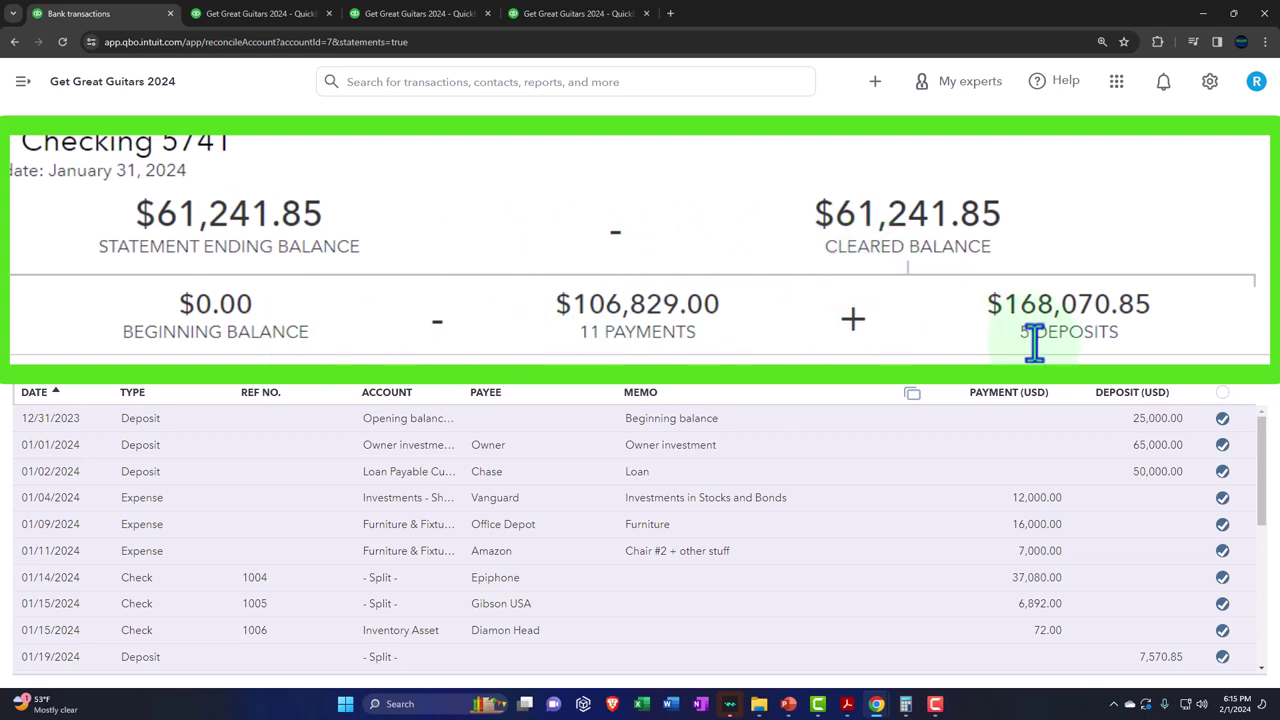
Compare the reconciliation's payment and deposit totals with the January summary figures in Bank Stmt Jan.pdf in Acrobat.
mouse_move(847, 704)
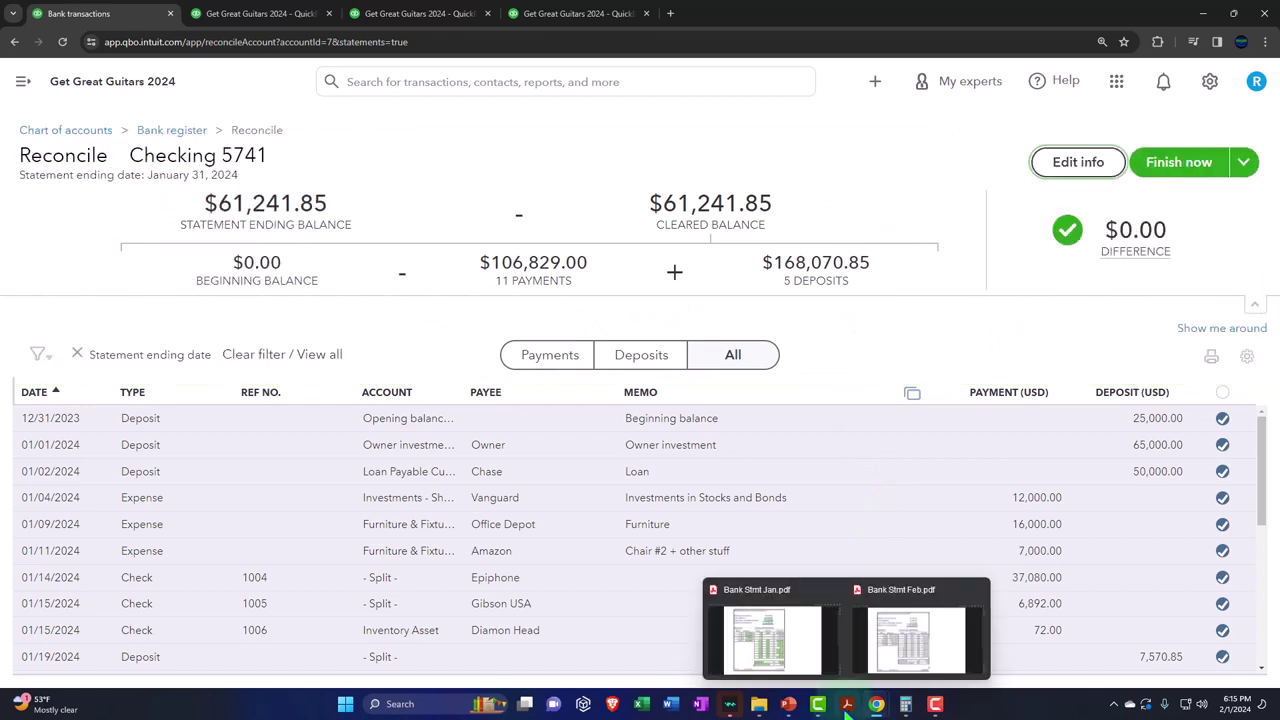
left_click(795, 635)
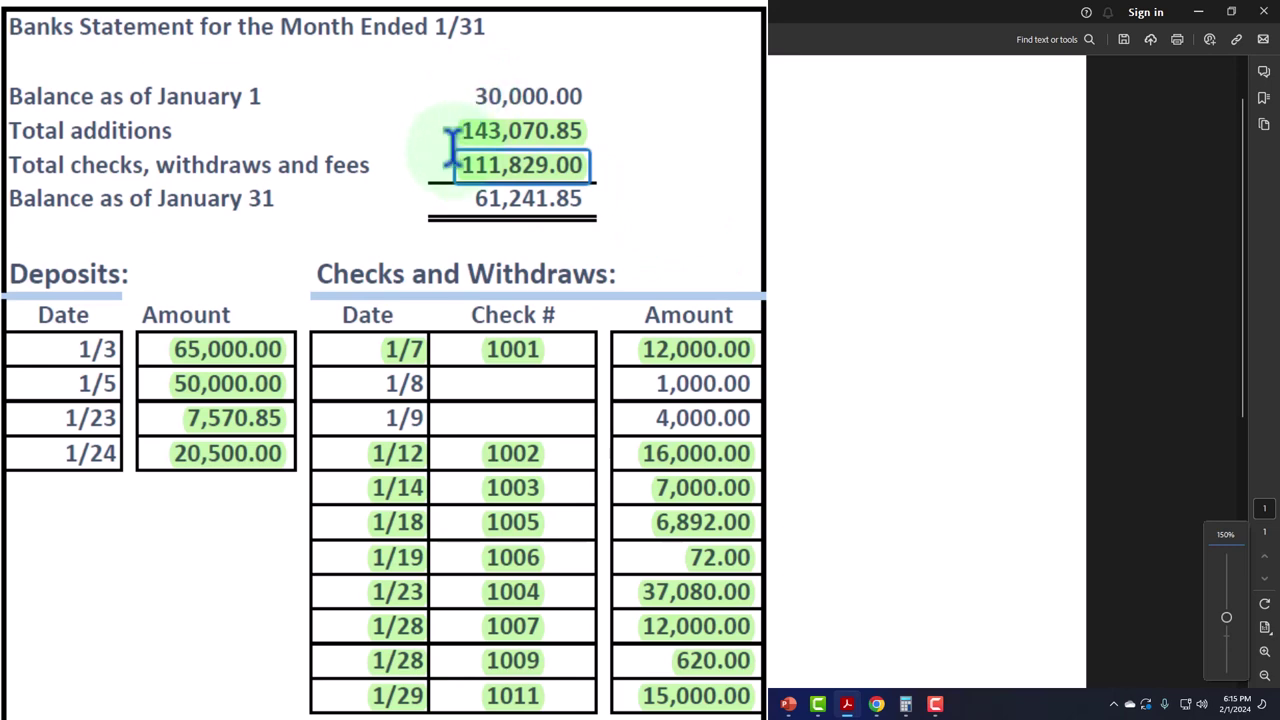
left_click_drag(474, 91, 623, 73)
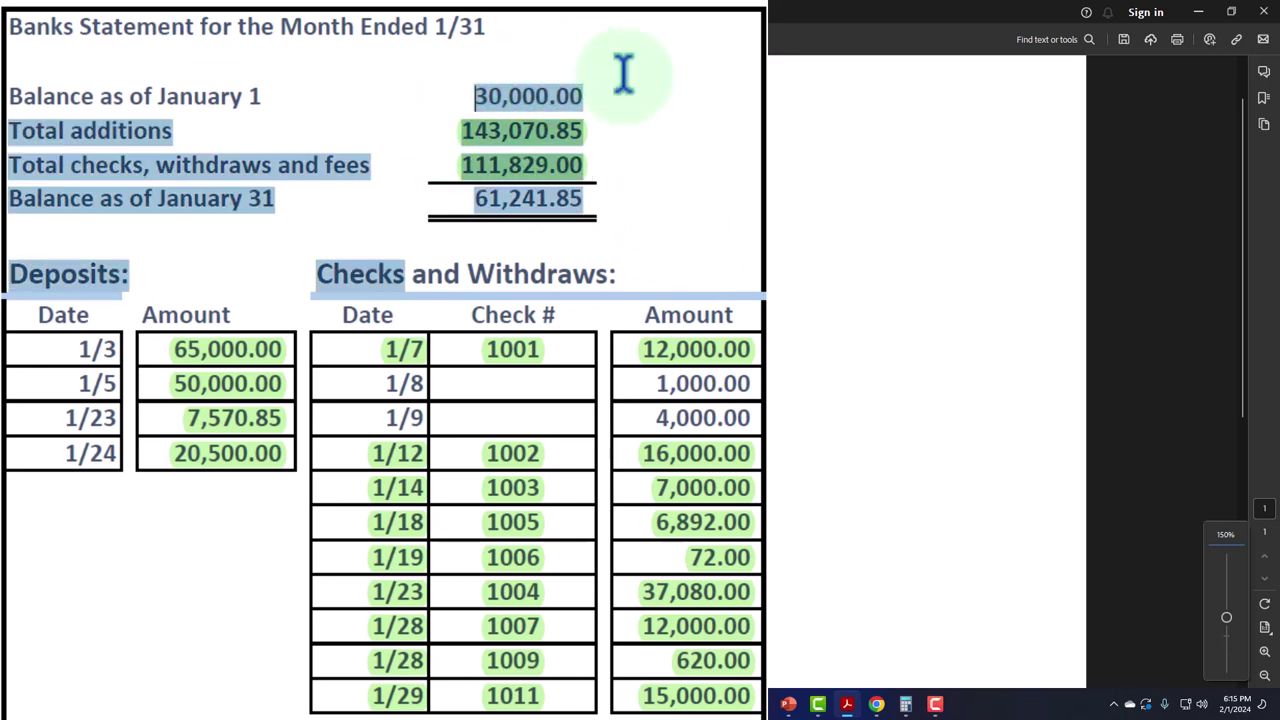
left_click(1200, 77)
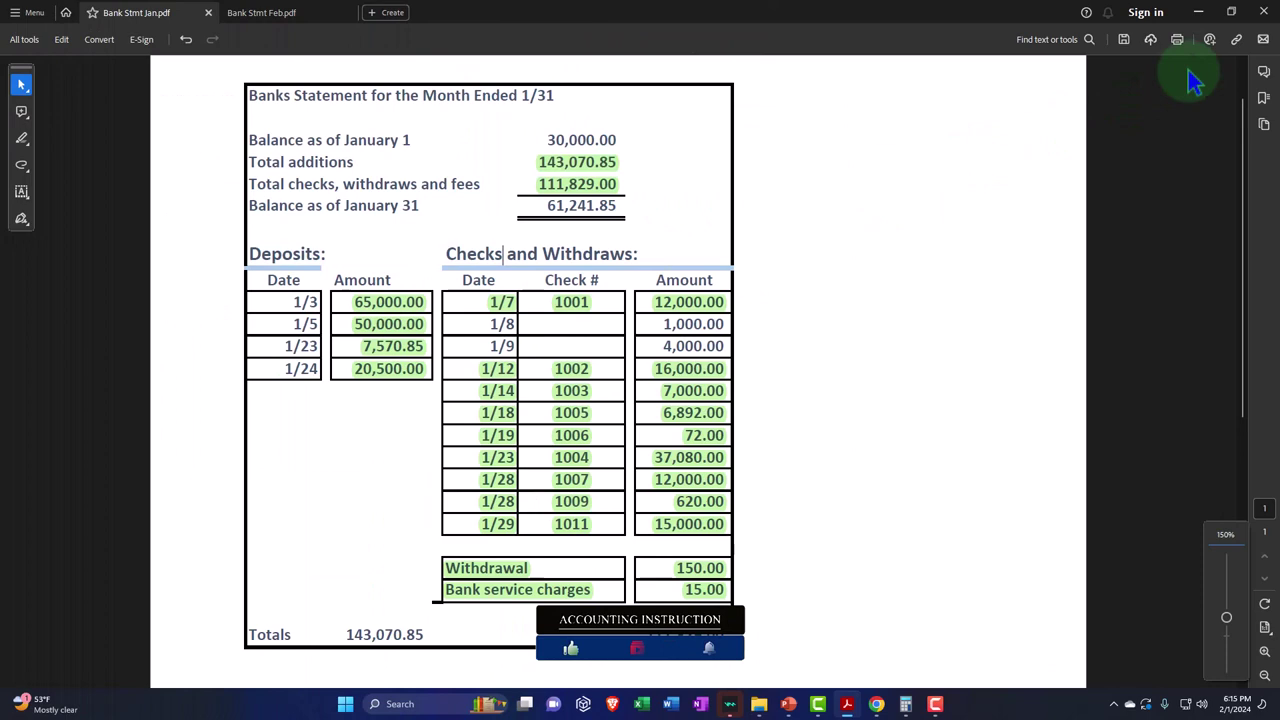
left_click(1200, 12)
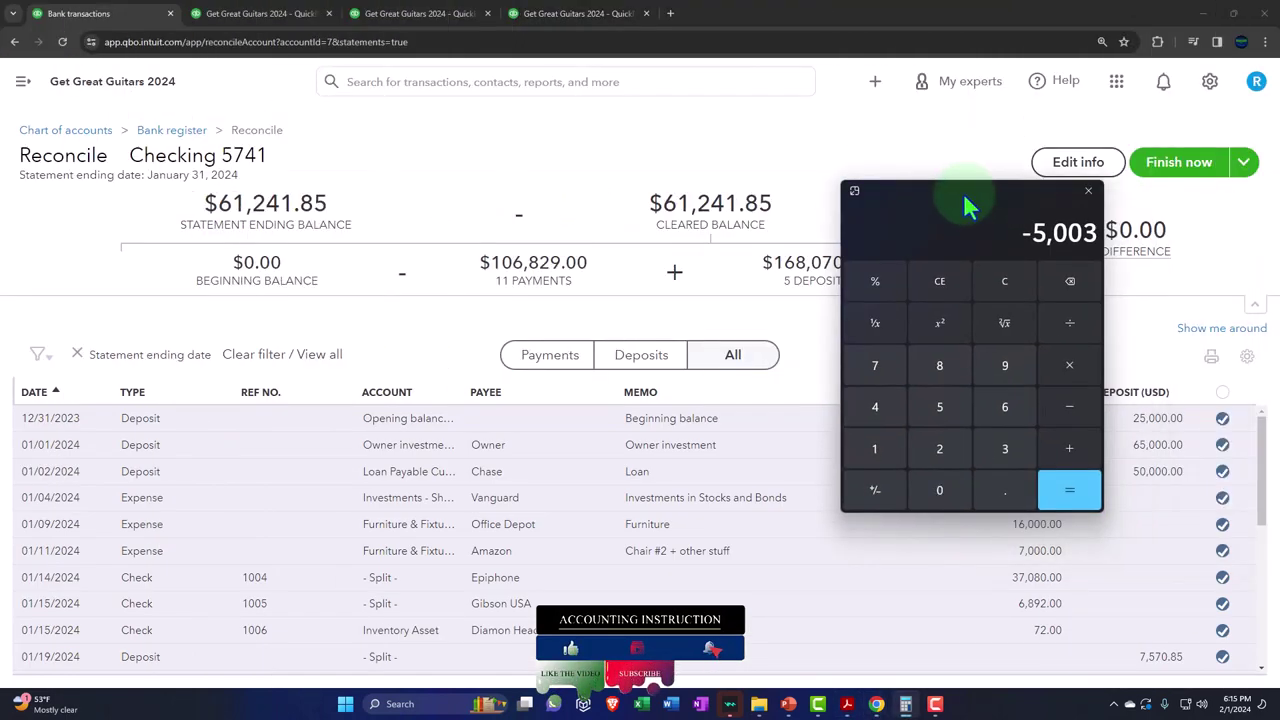
In Calculator, subtract the bank statement's 111,829 total withdrawals from the reconciliation's 106,829 payments, and close the calculator and statement.
left_click(1008, 283)
type("1")
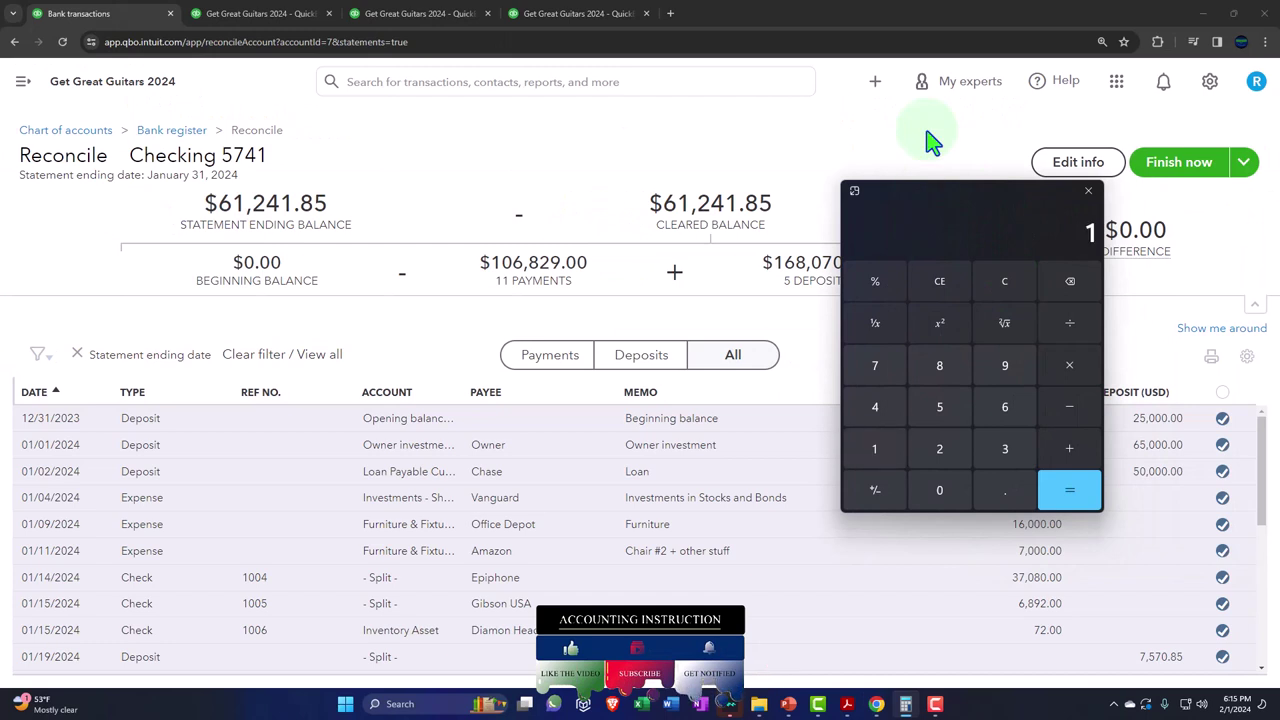
type("06,829")
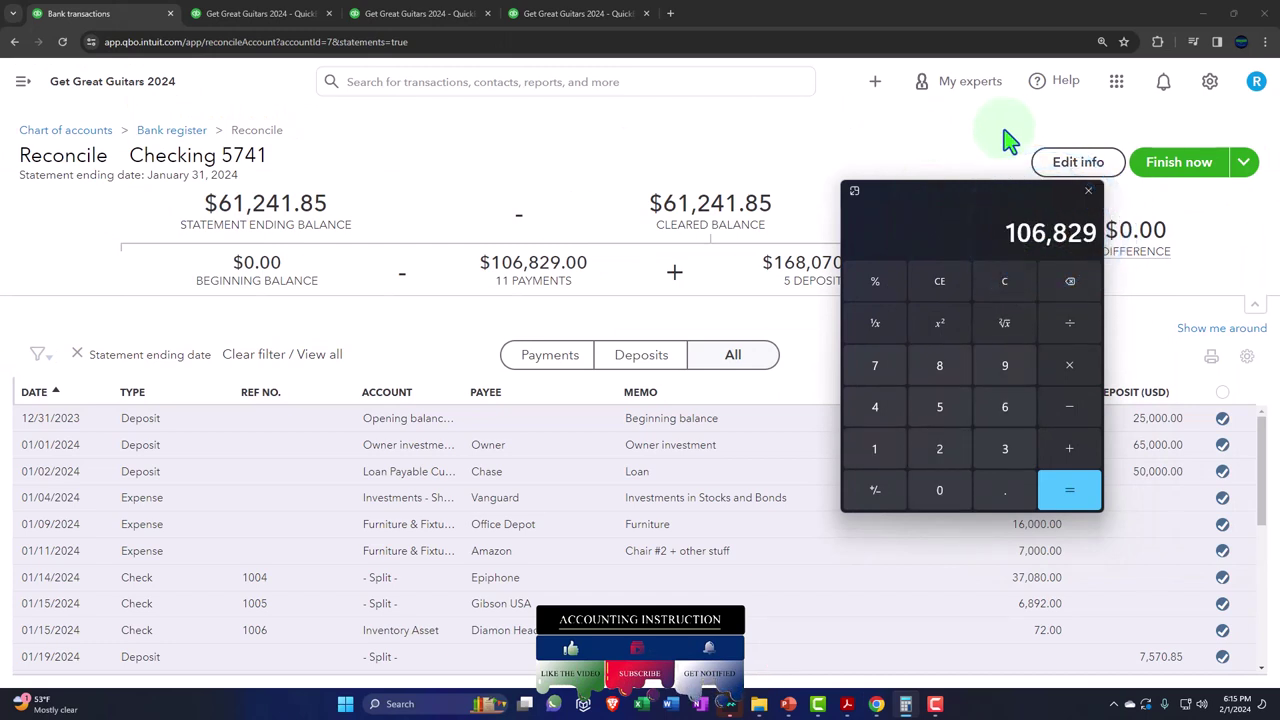
mouse_move(846, 703)
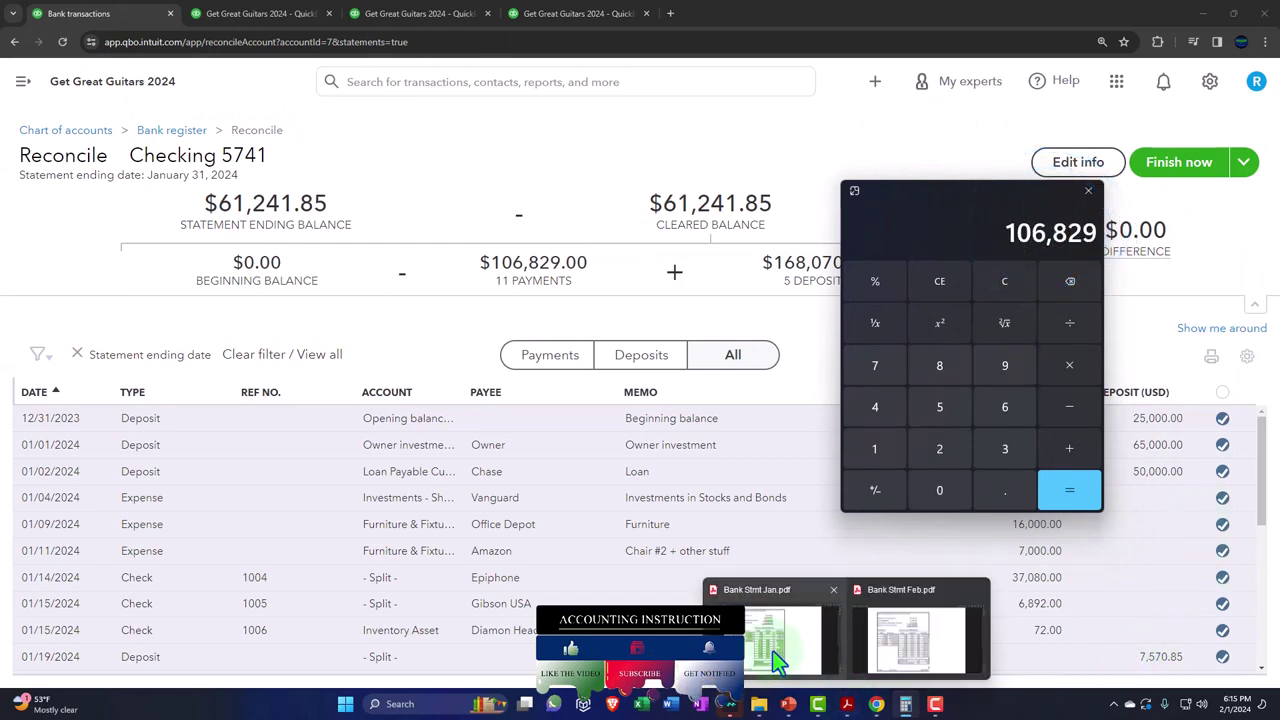
left_click(770, 590)
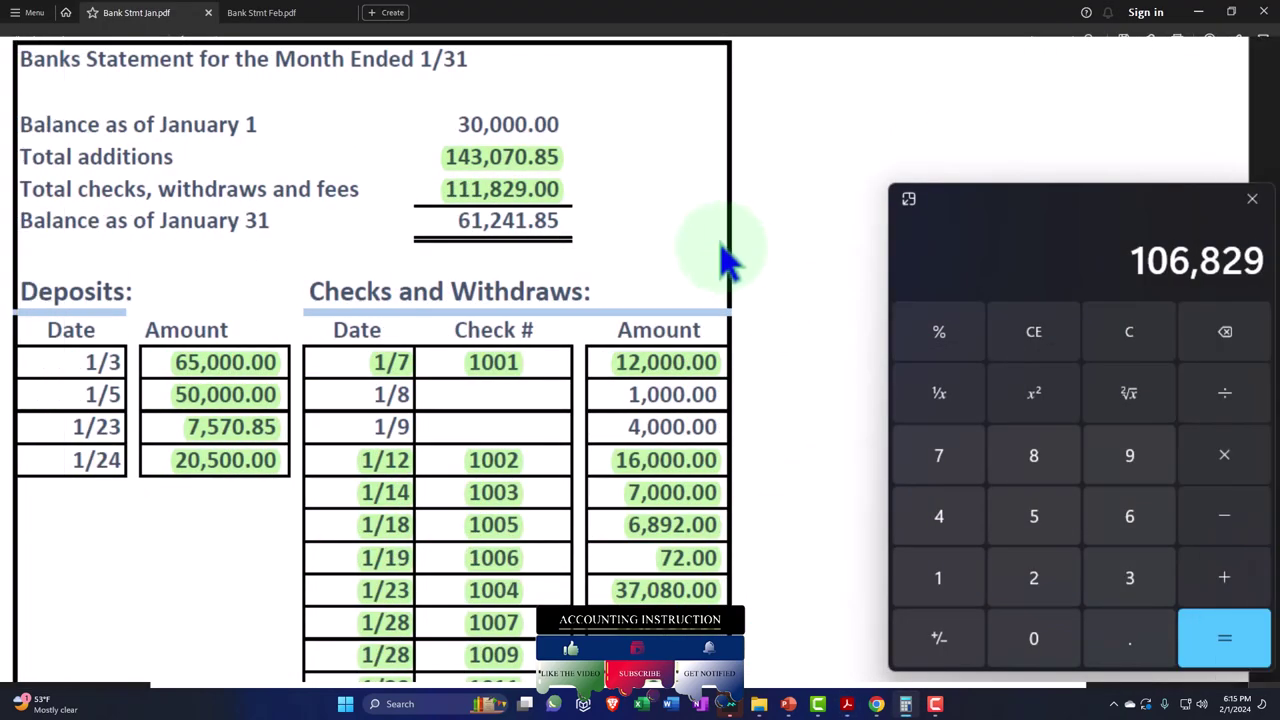
key("Escape")
type("11")
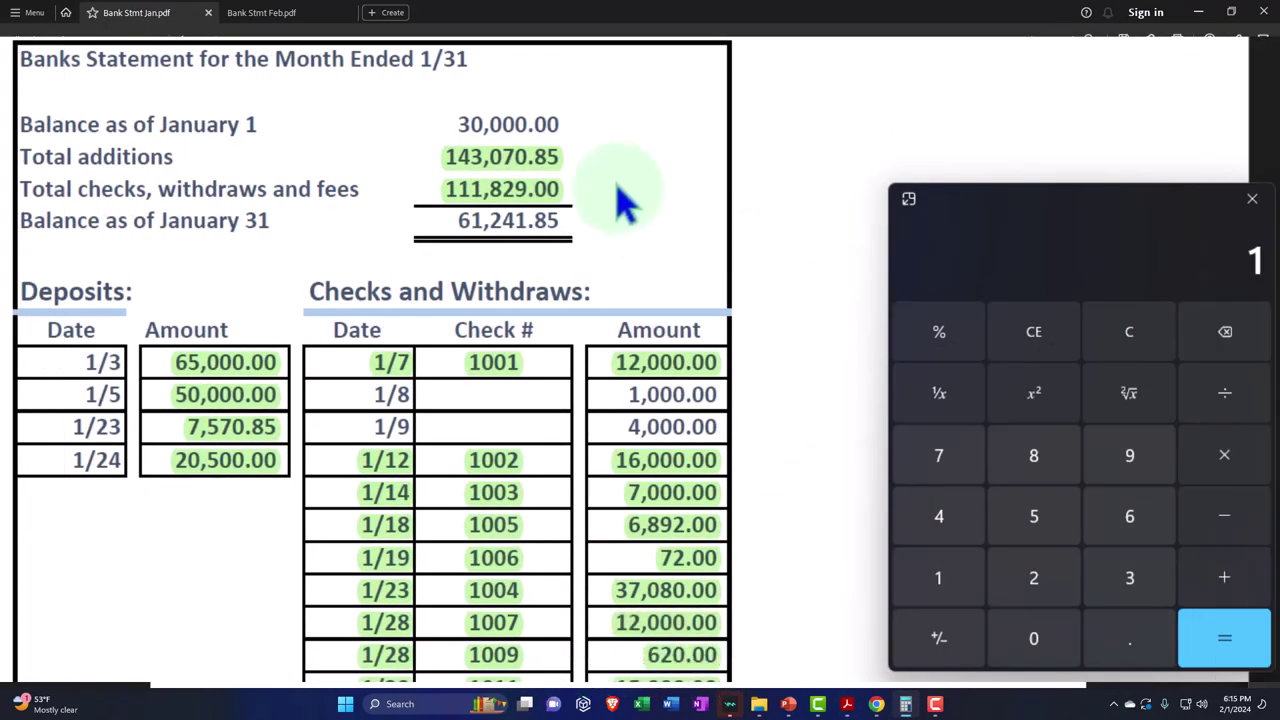
type("1,829")
key("Return")
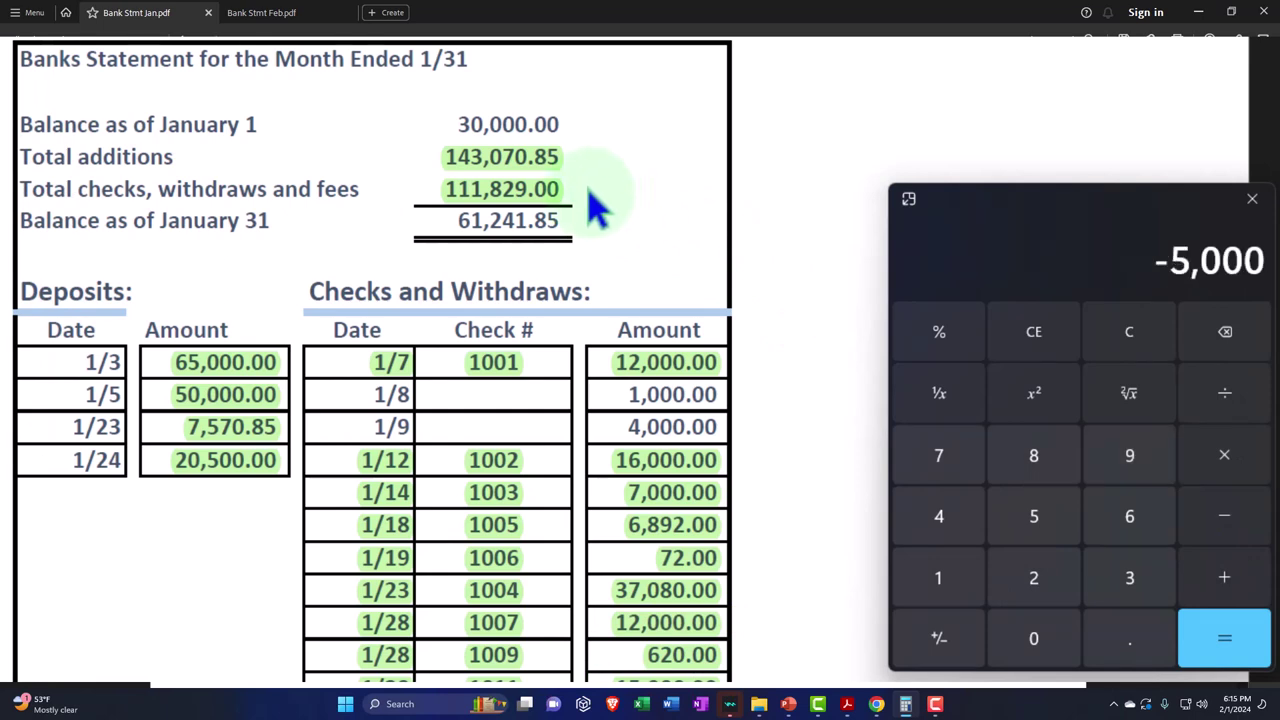
left_click(1088, 190)
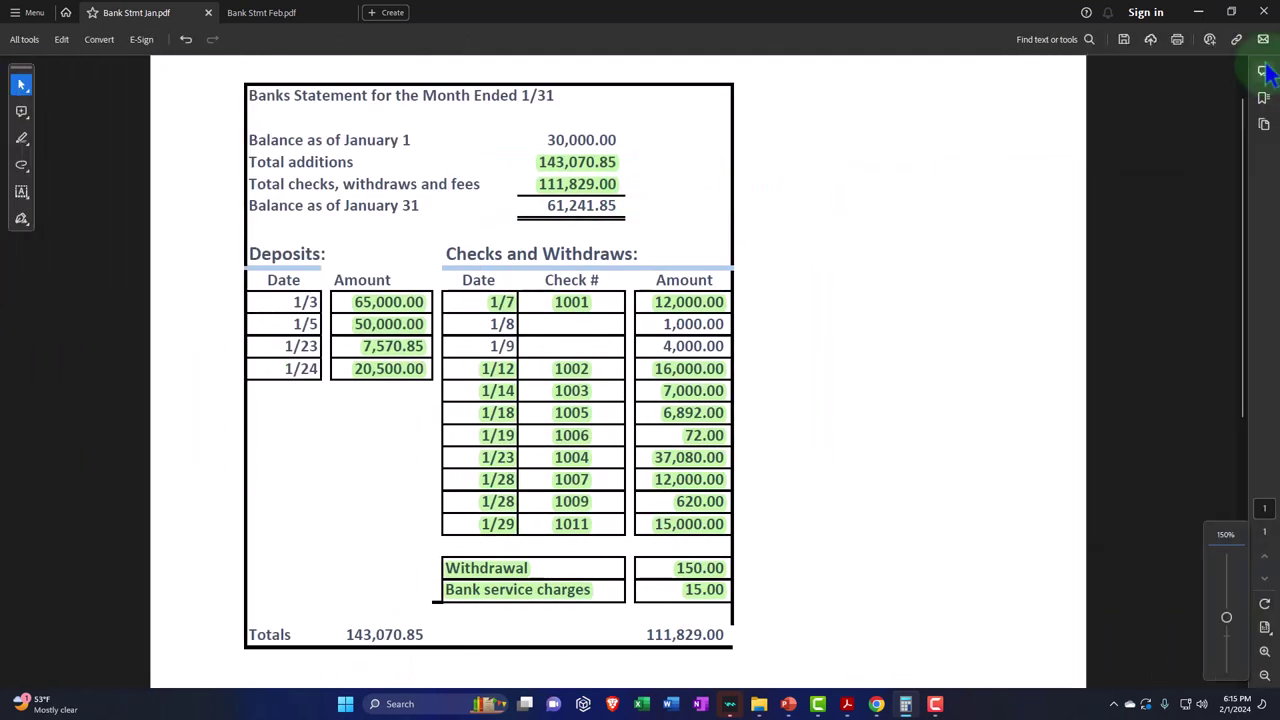
left_click(1198, 12)
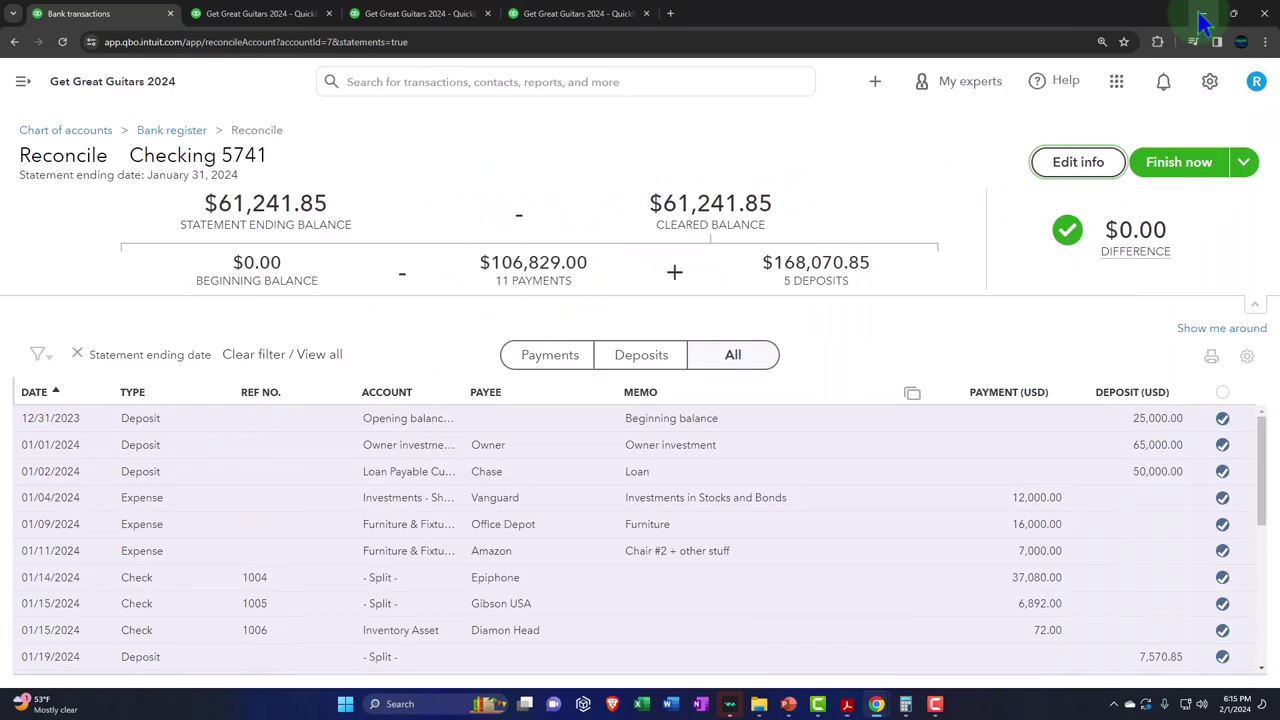
Compare the reconciliation's deposits total with the total additions on Bank Stmt Jan.pdf in Acrobat.
left_click(805, 305)
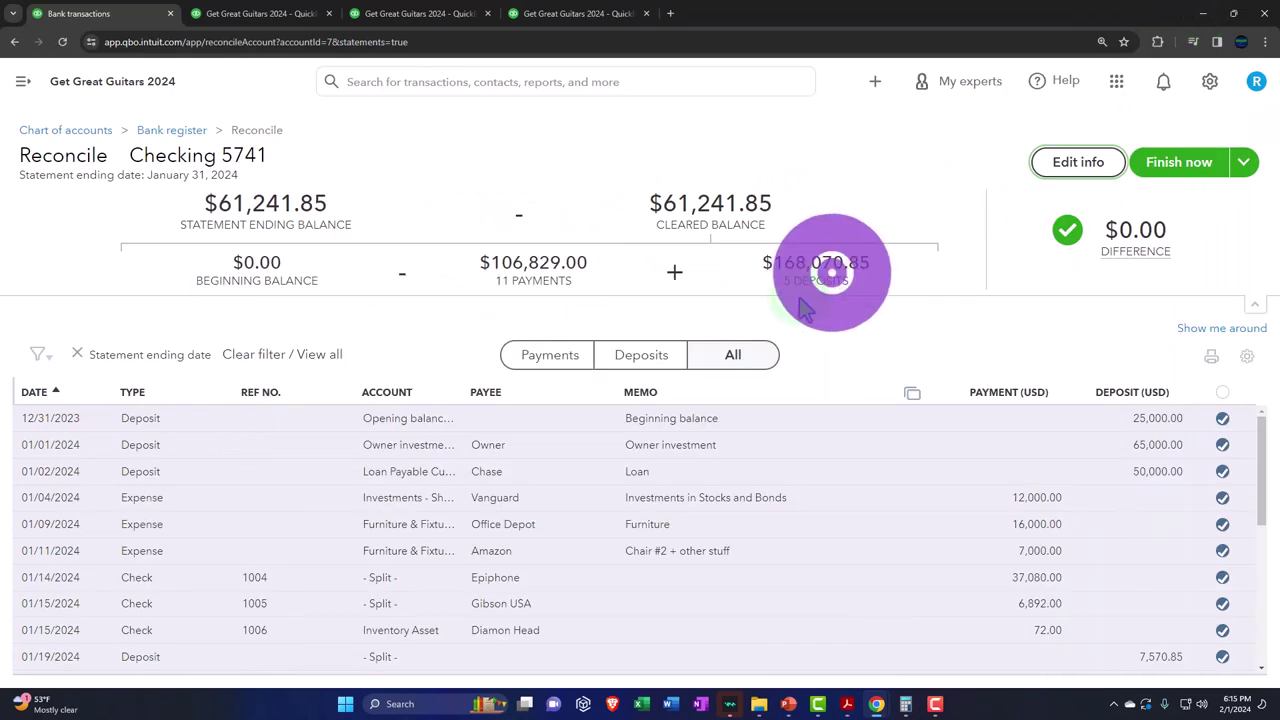
mouse_move(847, 704)
left_click(775, 645)
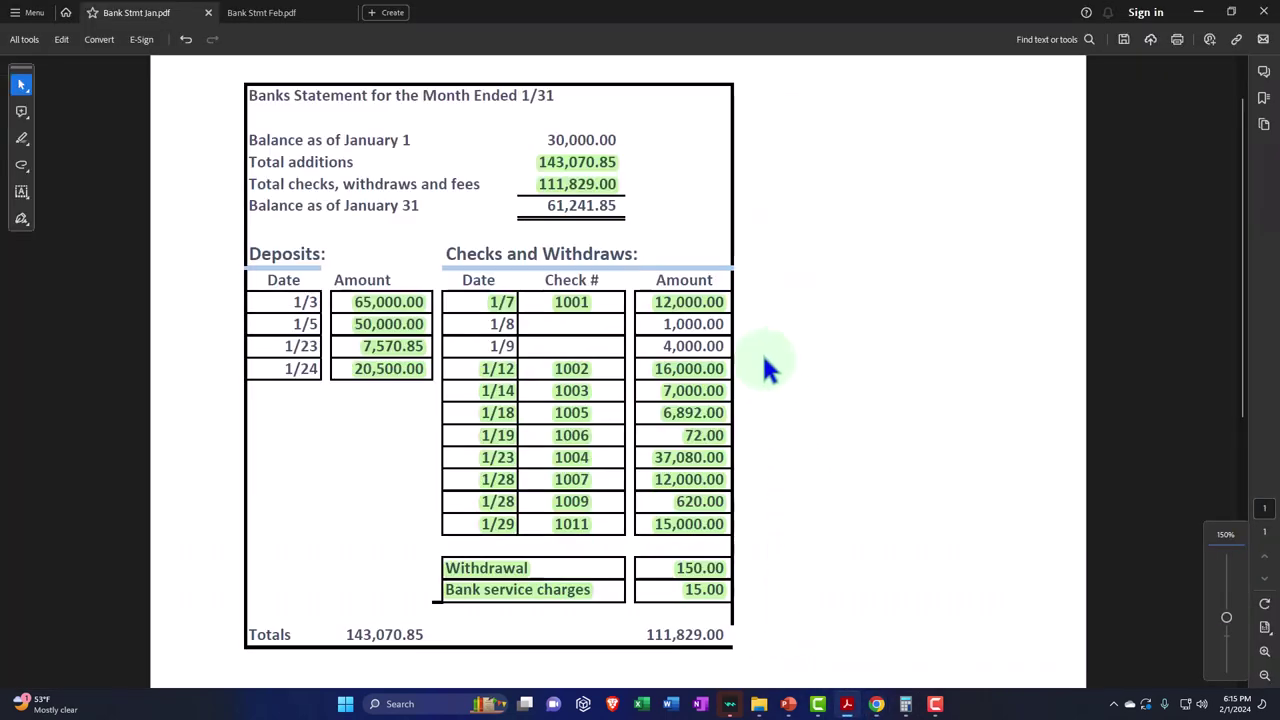
left_click(633, 193)
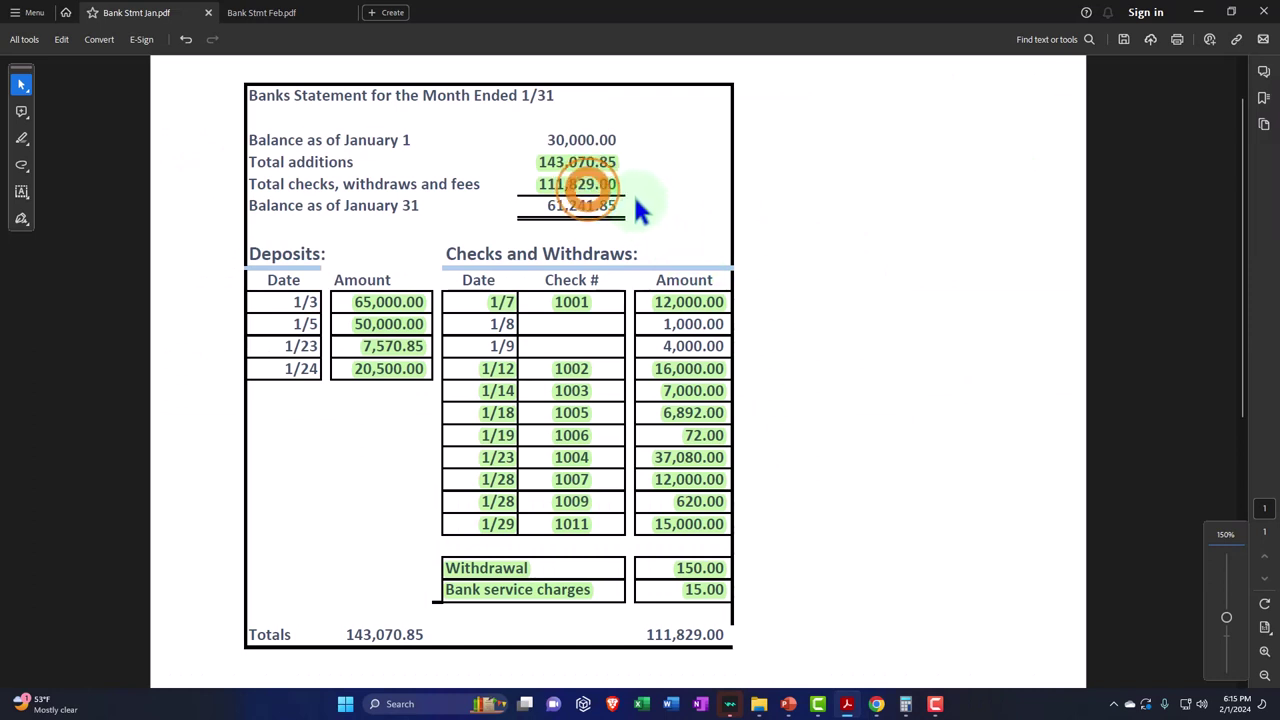
mouse_move(847, 704)
left_click(787, 674)
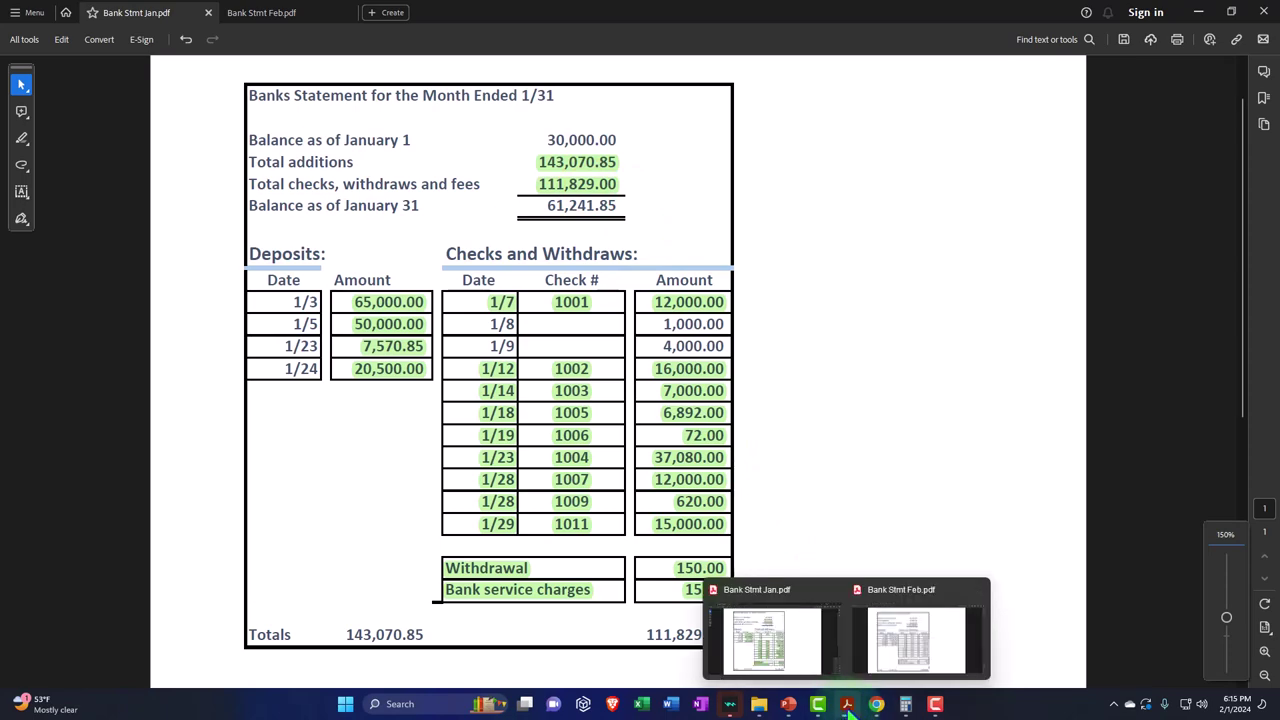
mouse_move(821, 638)
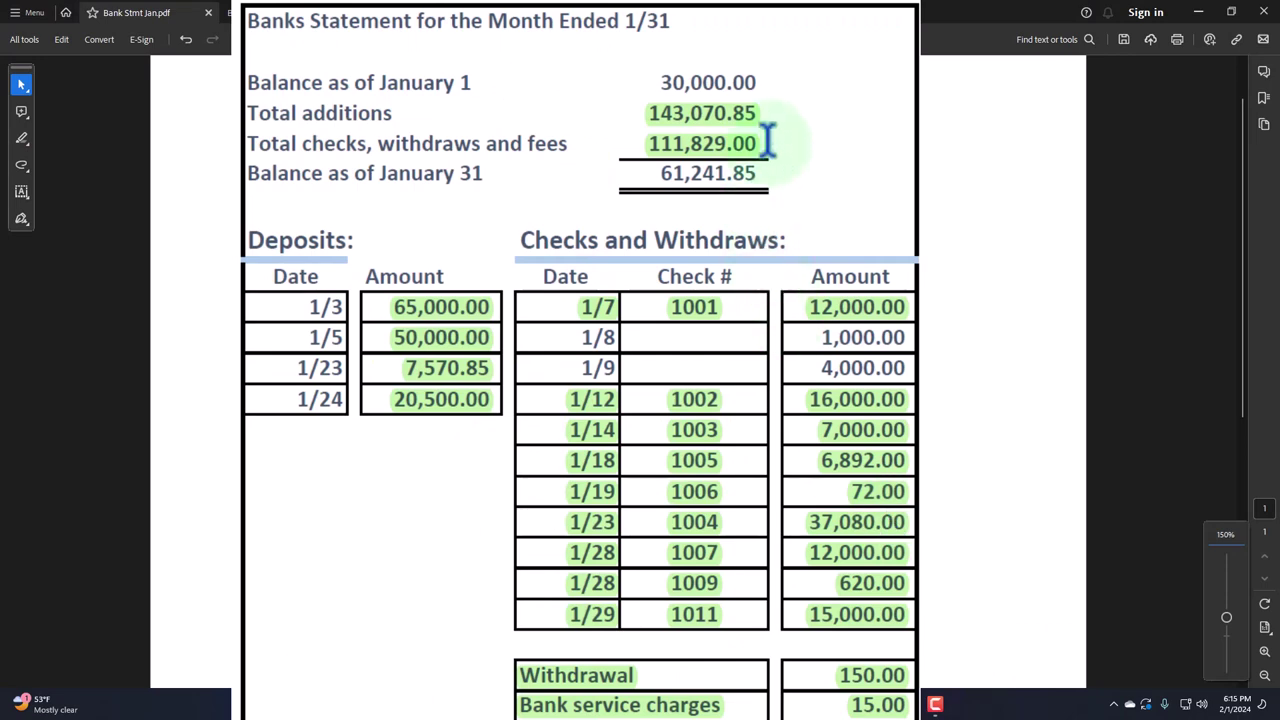
left_click(1198, 12)
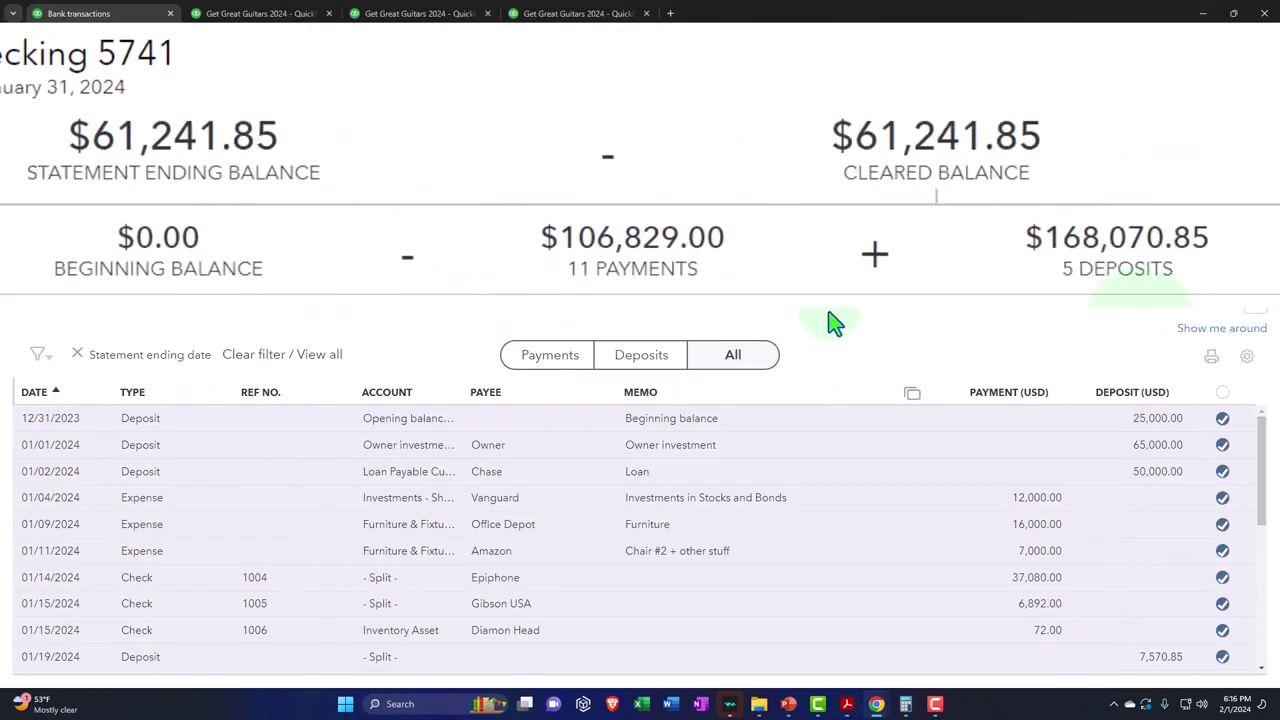
Unmark the 25,000.00 beginning balance deposit, compare the deposits total with Bank Stmt Jan.pdf, and mark the deposit as cleared again.
left_click(1222, 420)
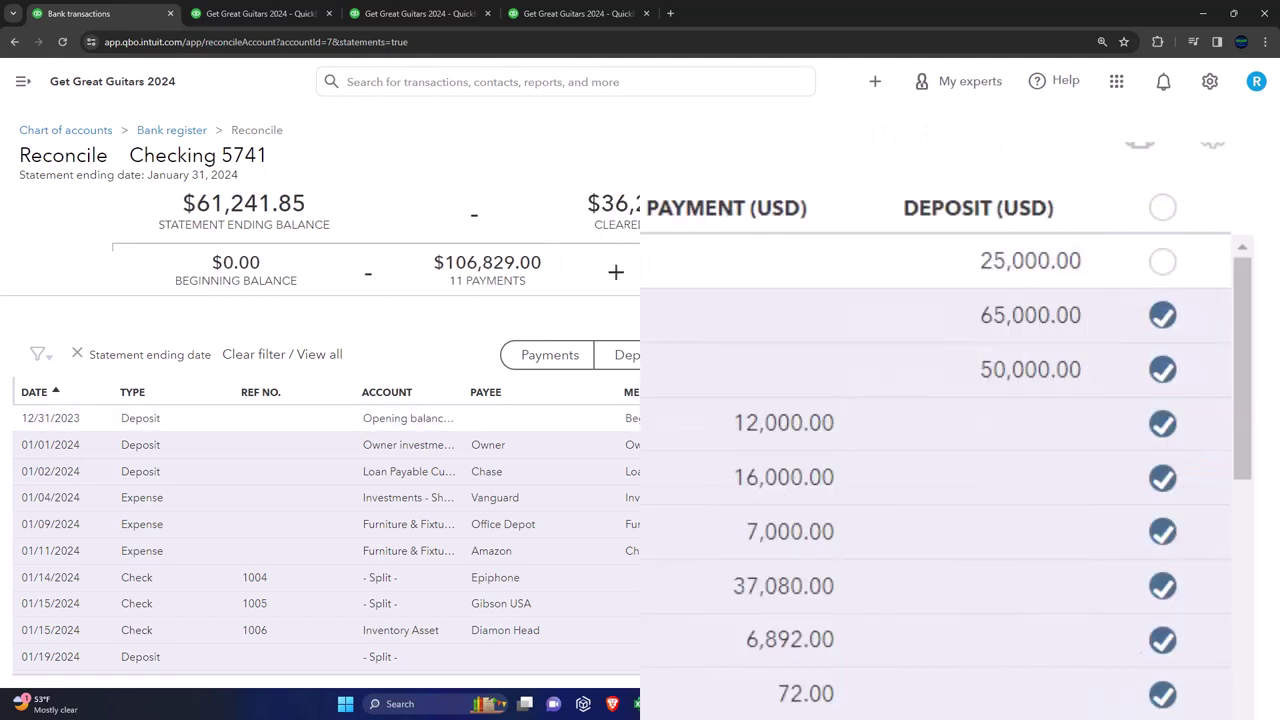
left_click(803, 646)
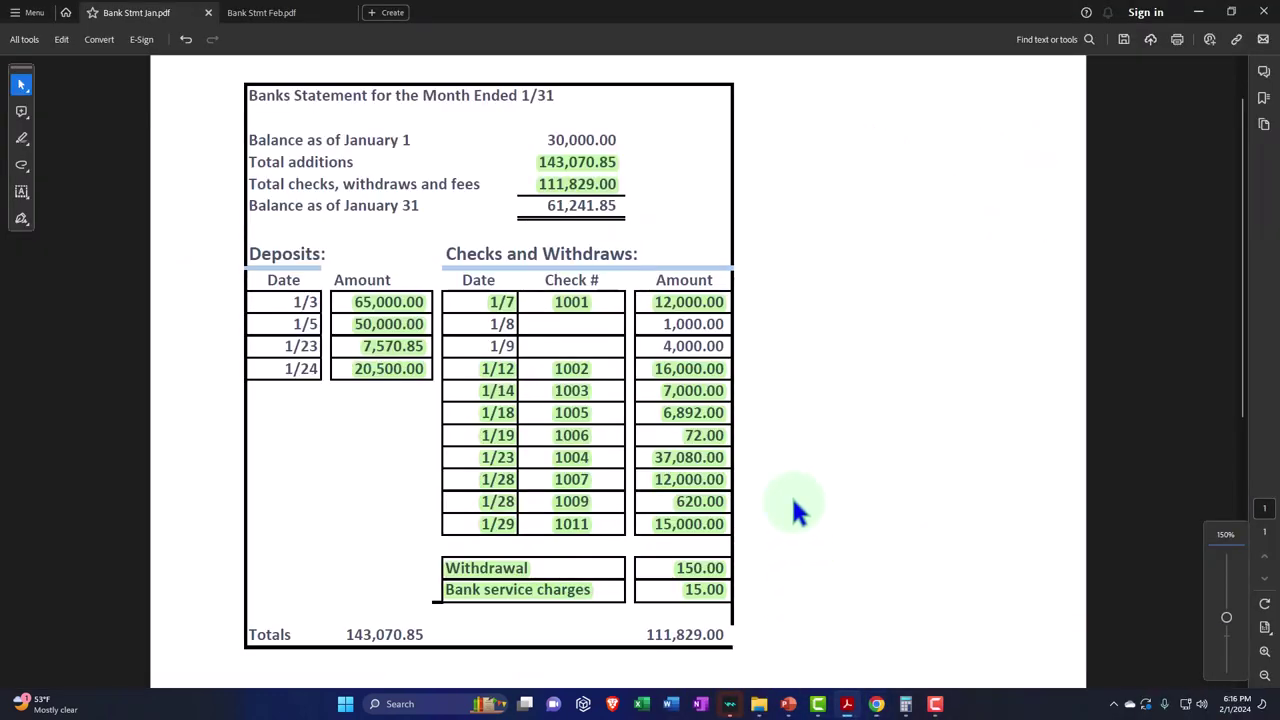
left_click(598, 175)
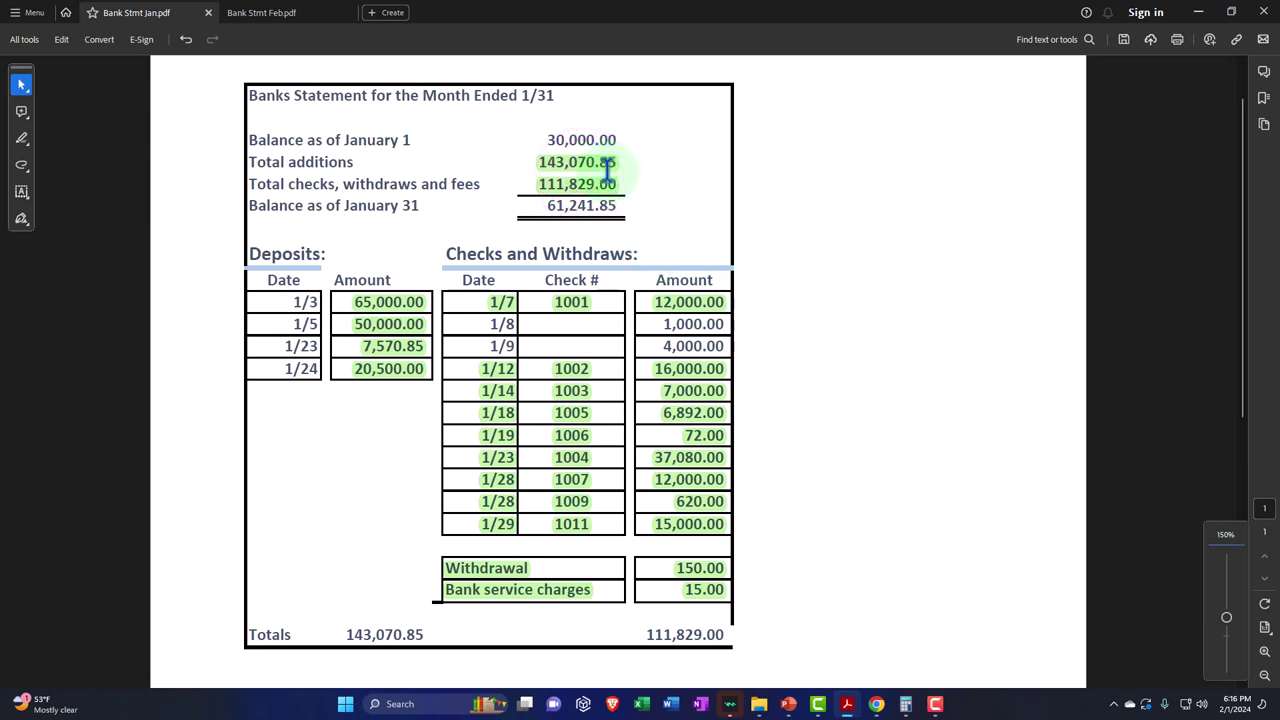
left_click(1198, 12)
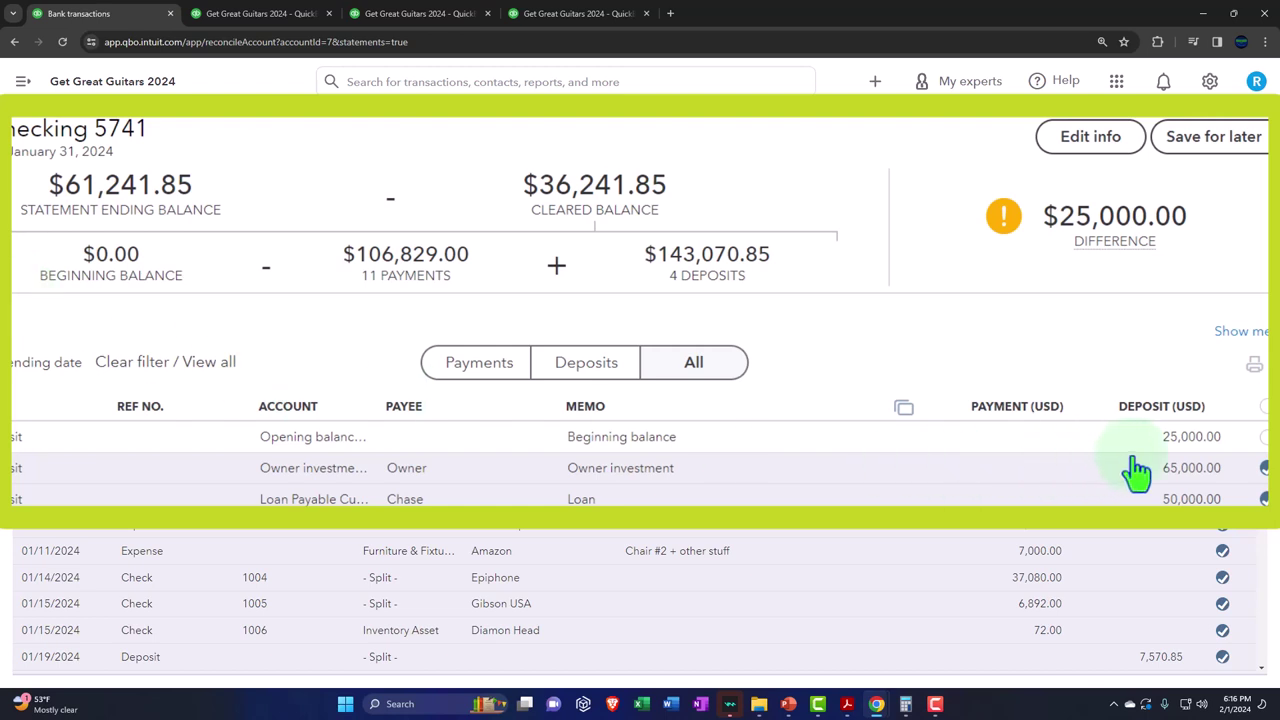
left_click(1173, 456)
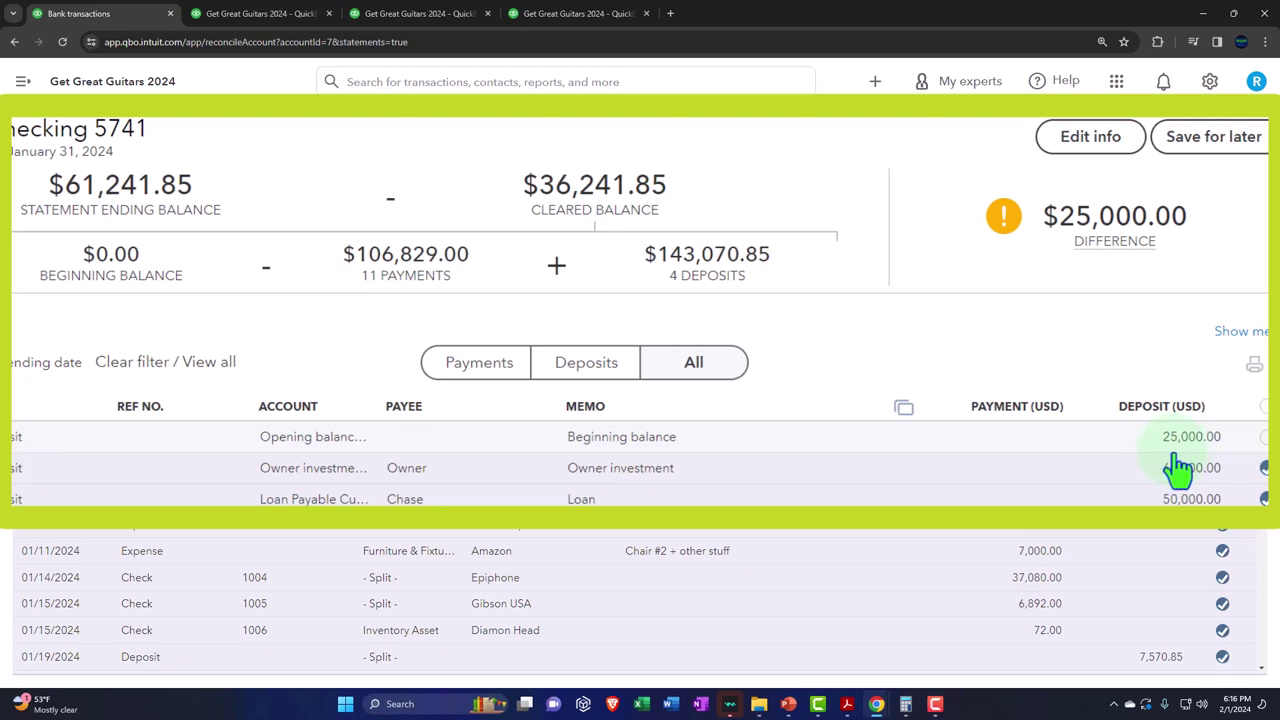
left_click(1264, 436)
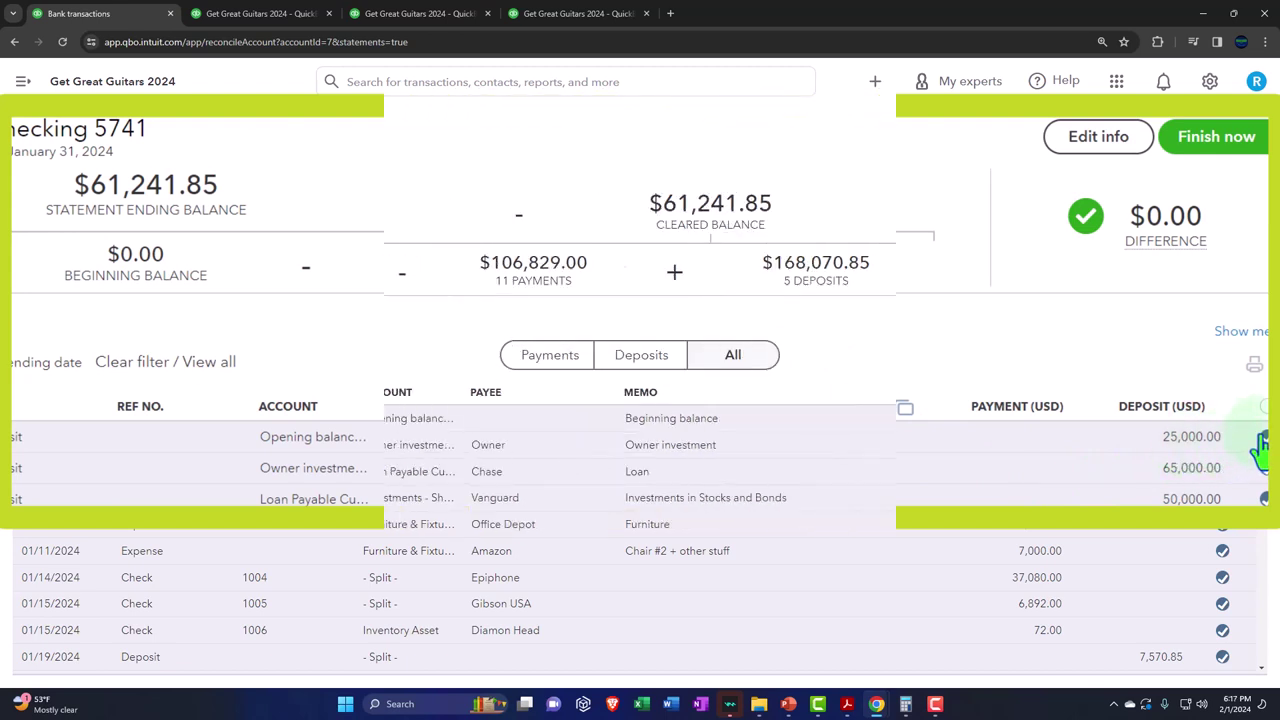
Examine the summary totals and the unhighlighted 1/8 and 1/9 withdrawals on Bank Stmt Jan.pdf against the reconciliation's cleared transactions.
mouse_move(846, 704)
left_click(770, 600)
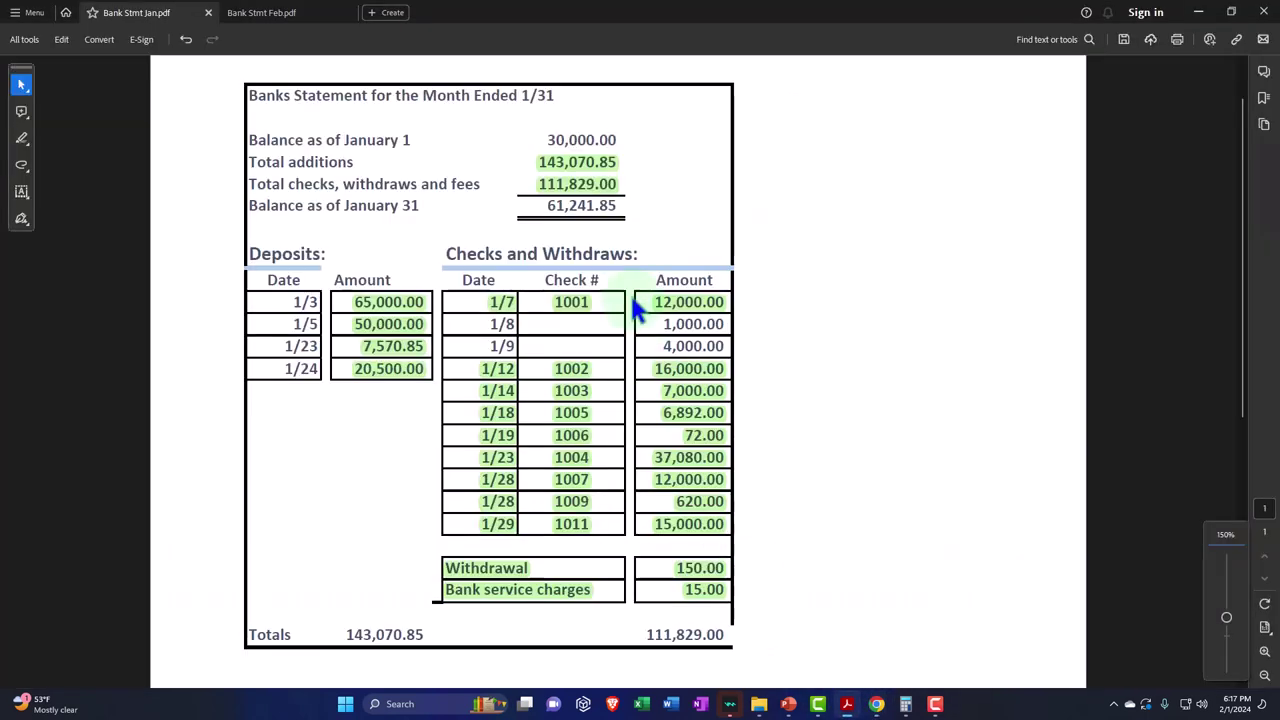
left_click(611, 164)
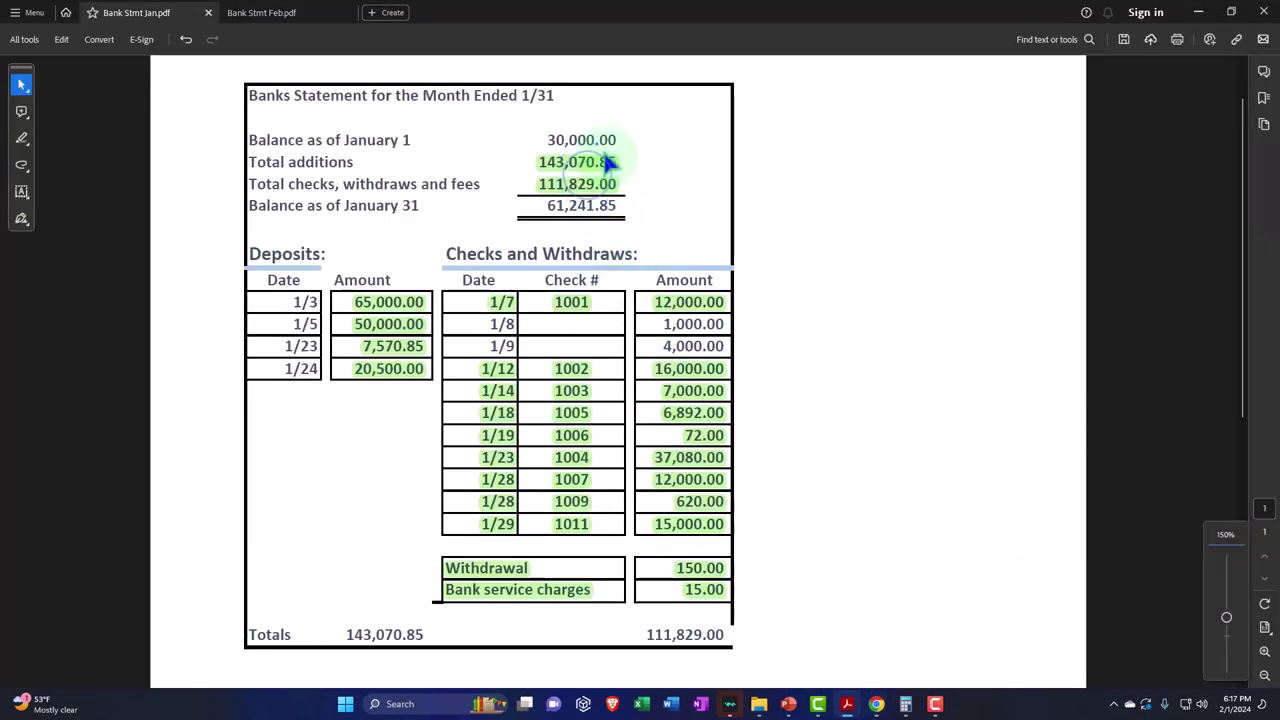
left_click(1198, 12)
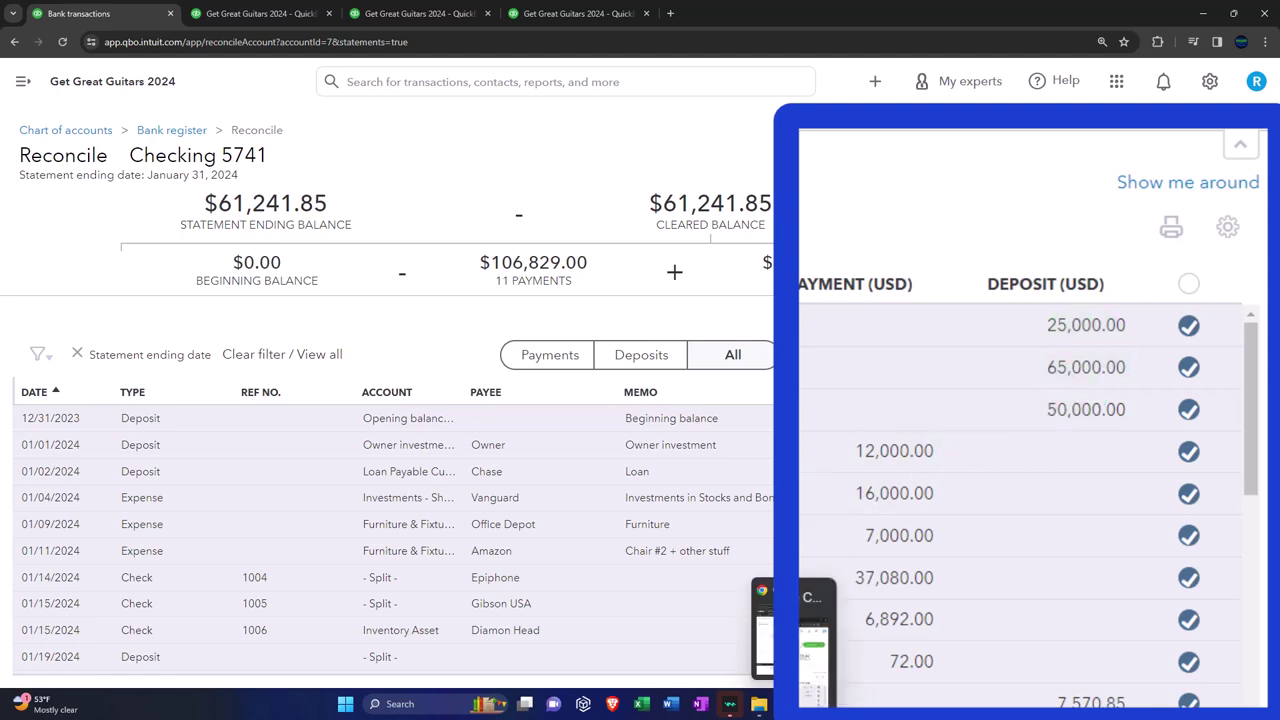
mouse_move(847, 703)
left_click(777, 636)
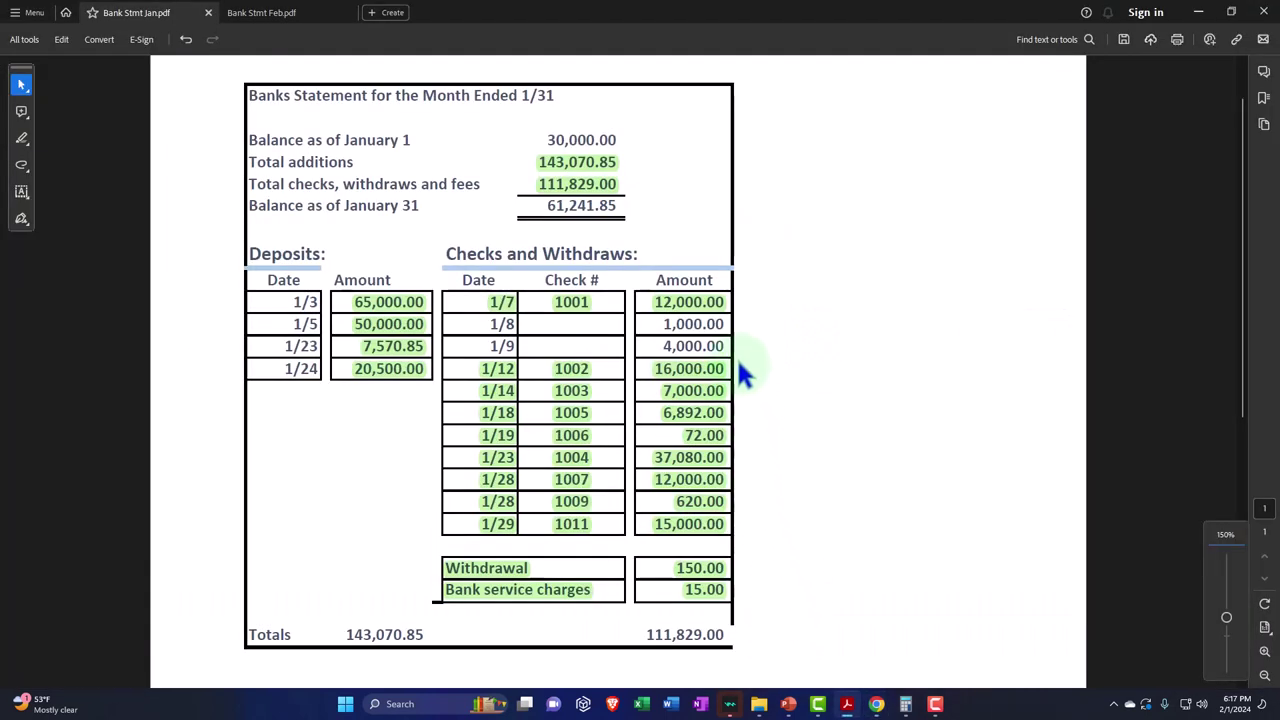
left_click(660, 335)
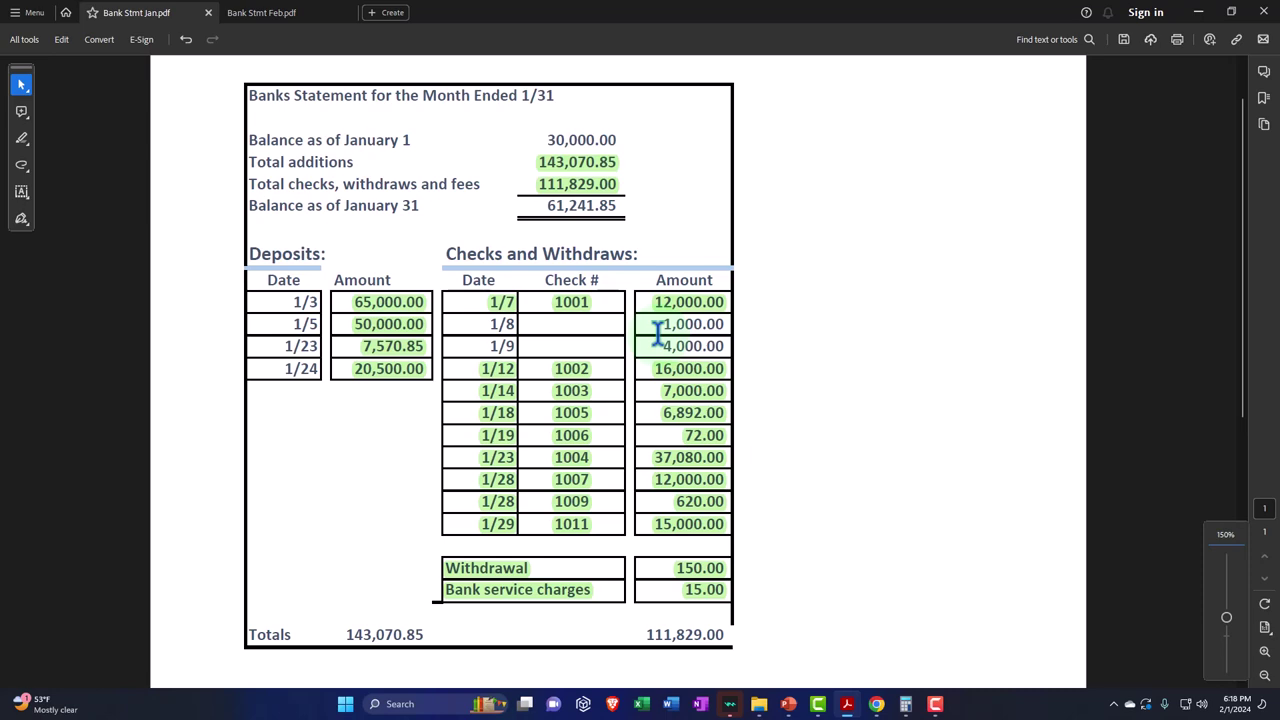
left_click(1198, 12)
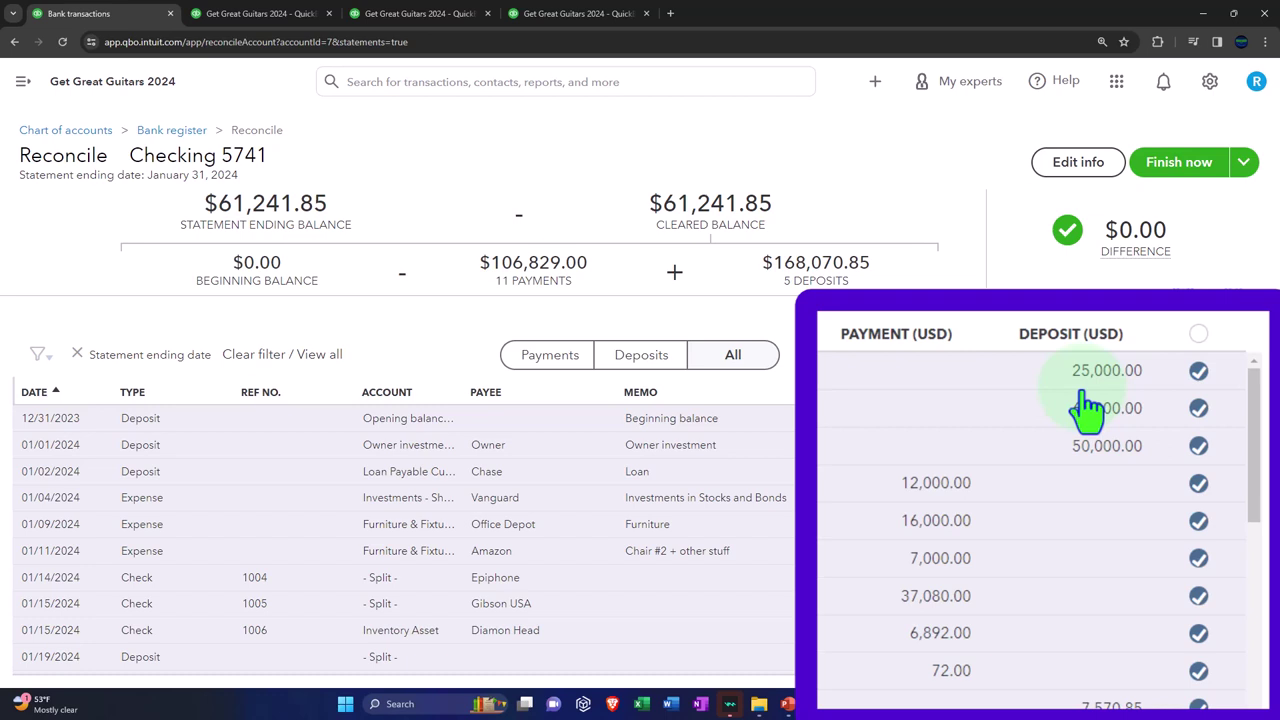
Unmark and re-mark the 12/31/2023 beginning balance deposit of 25,000.00 to test the difference, and reopen Bank Stmt Jan.pdf in Acrobat.
left_click(1199, 374)
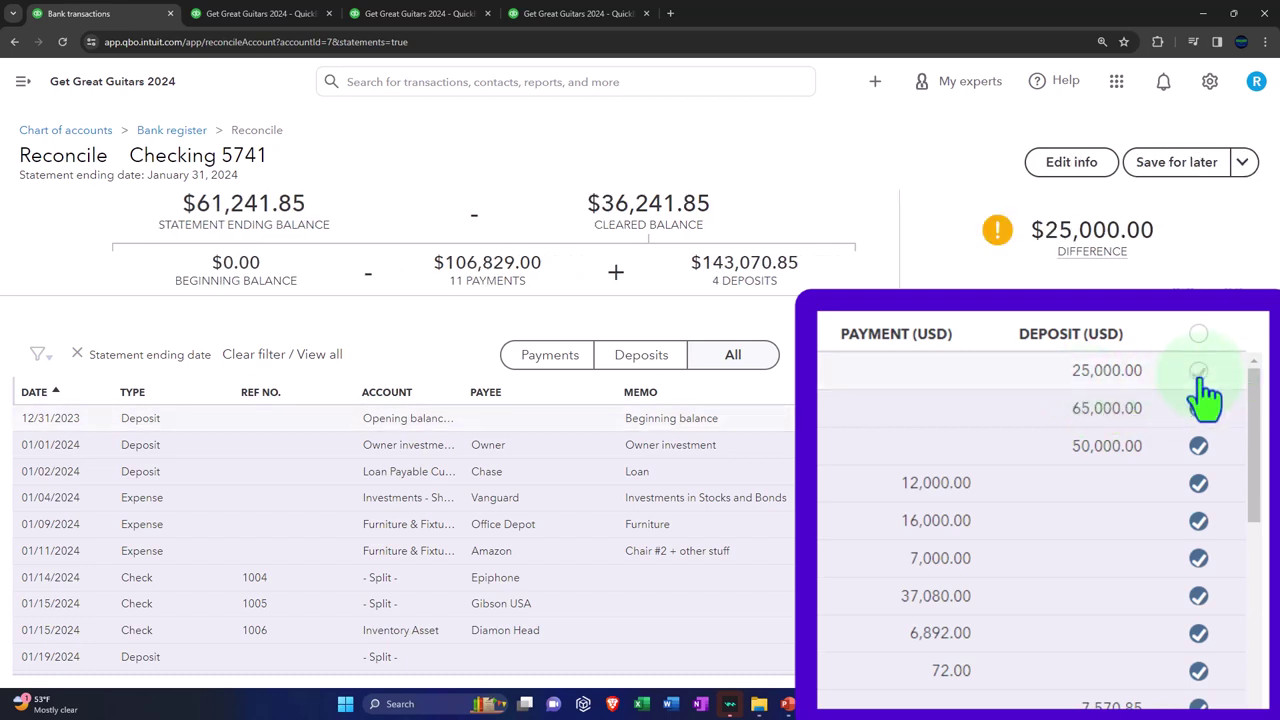
left_click(1199, 374)
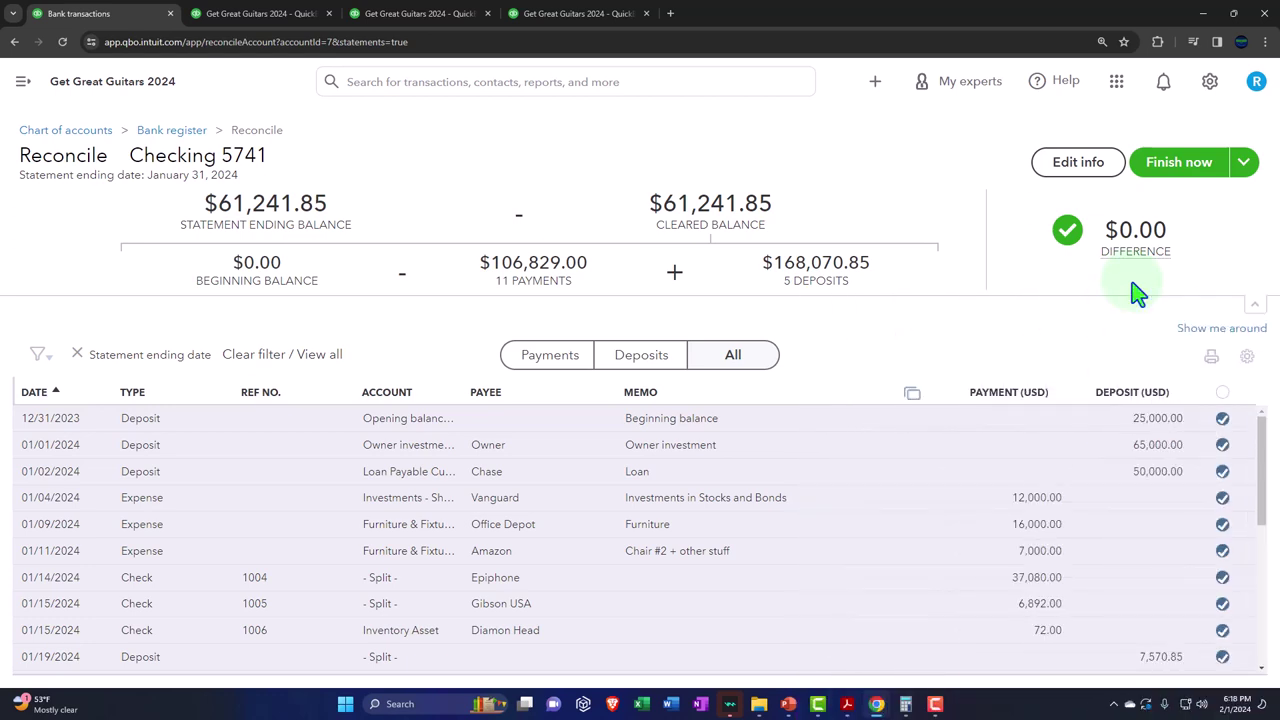
mouse_move(847, 704)
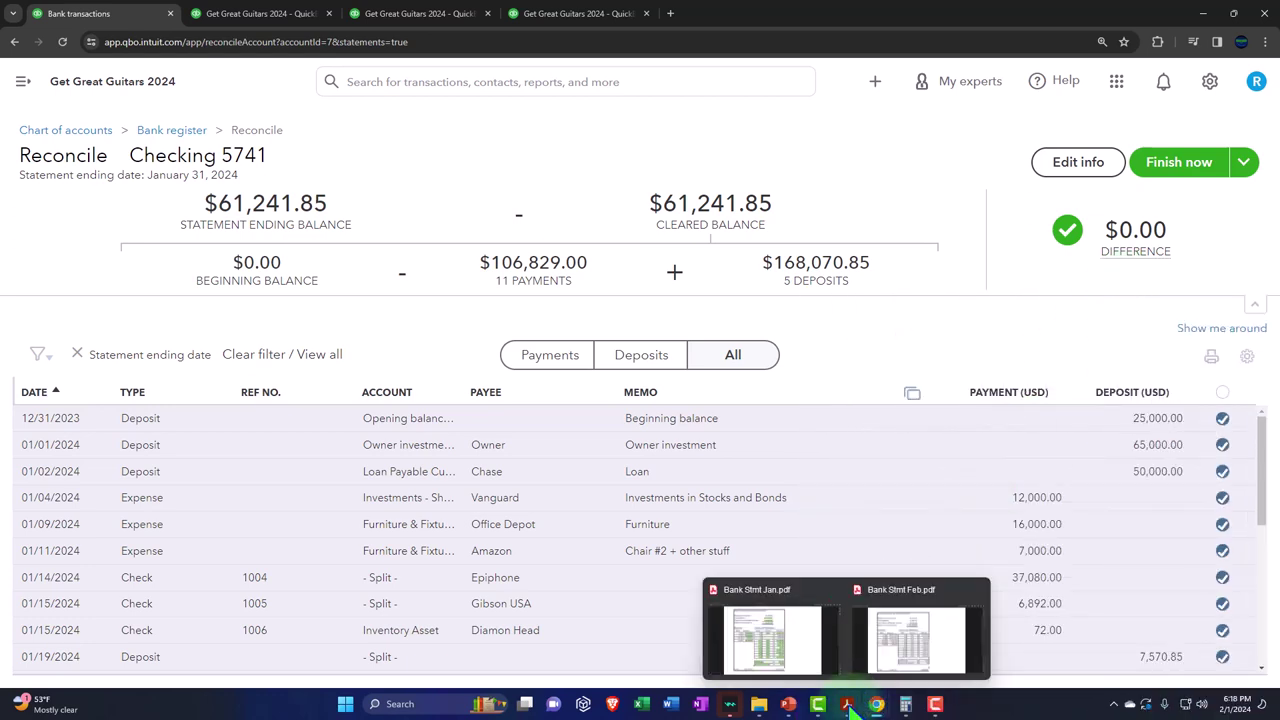
left_click(766, 628)
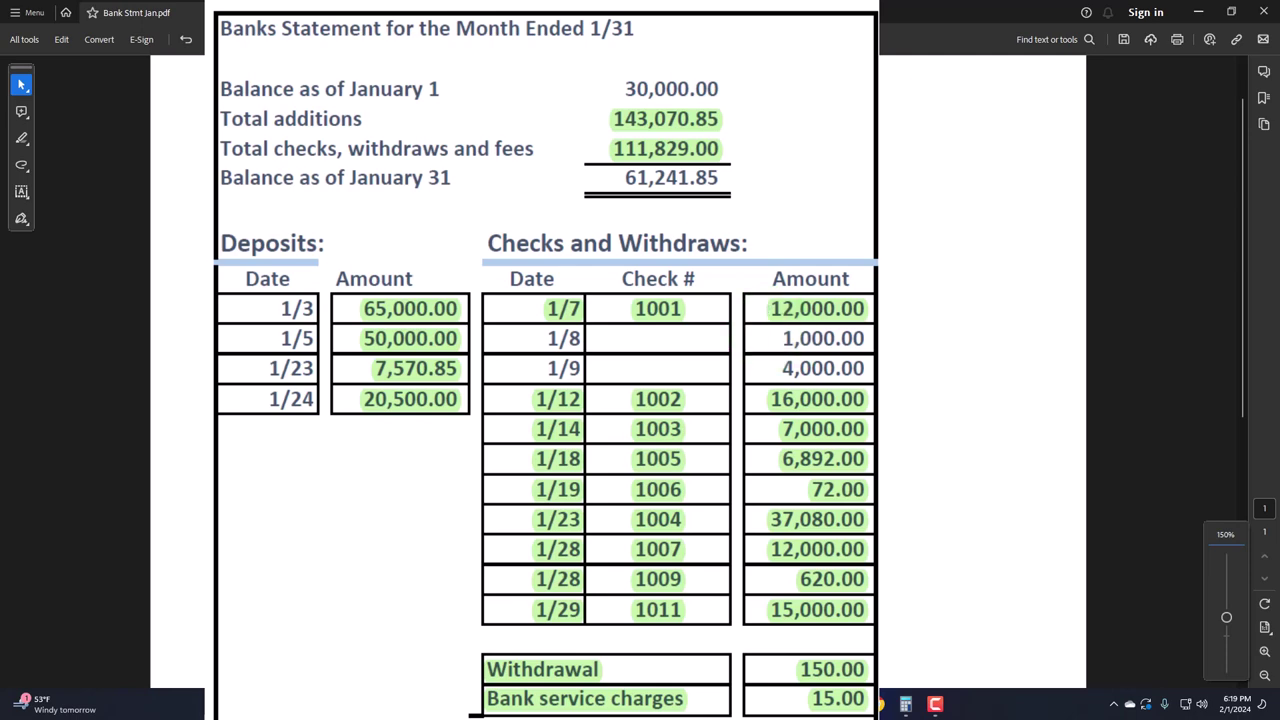
Return to the QuickBooks reconciliation of Checking 5741, unmark the 25,000.00 beginning balance deposit and save the reconciliation for later.
key("alt+Tab")
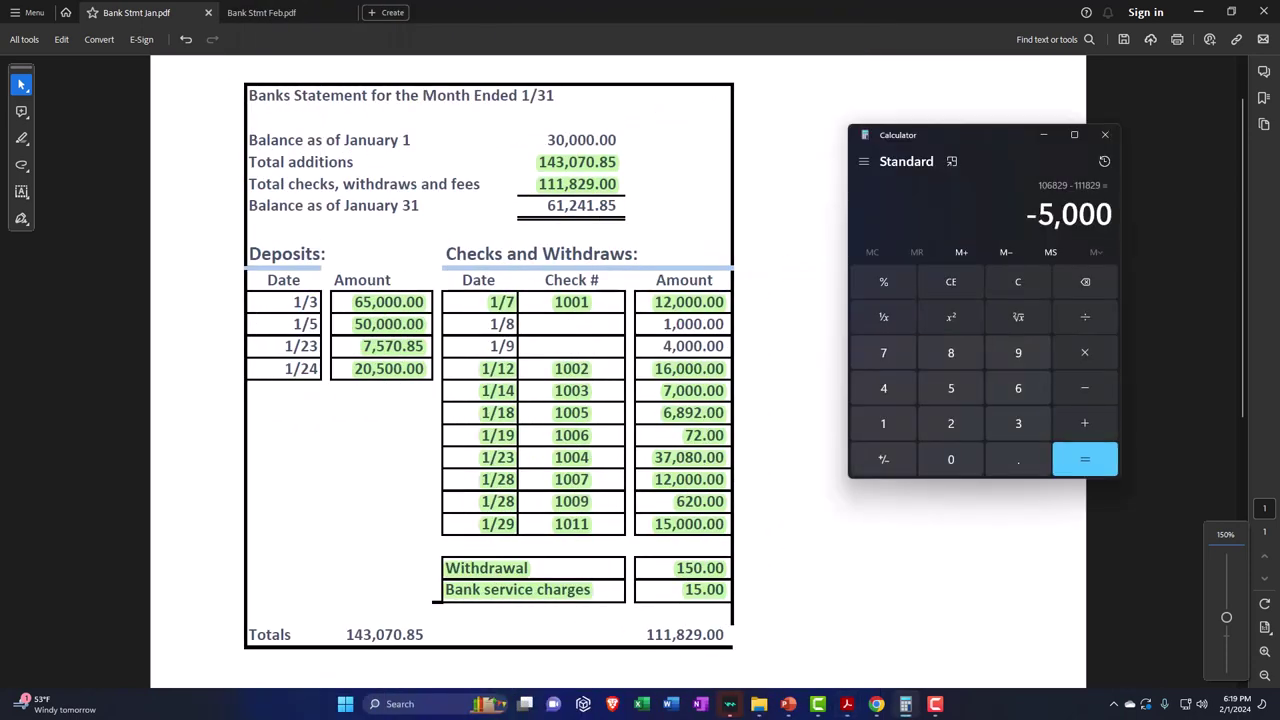
left_click(1199, 14)
left_click(578, 134)
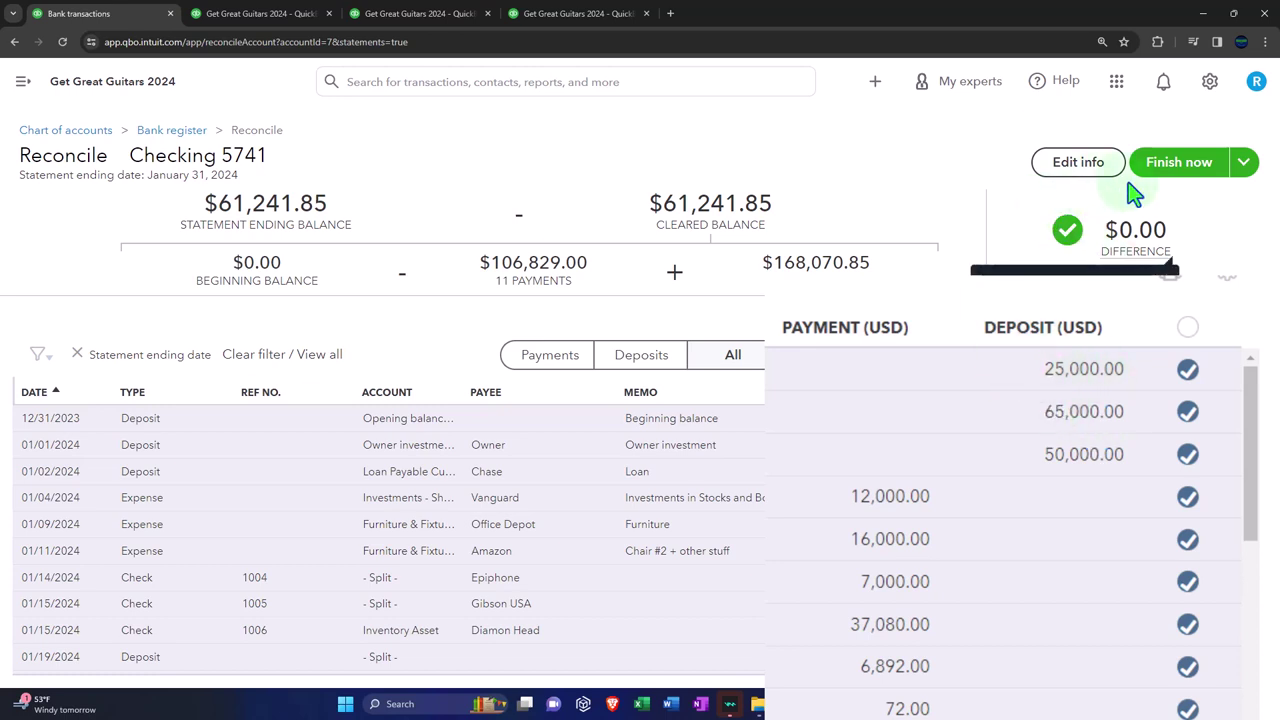
left_click(1244, 163)
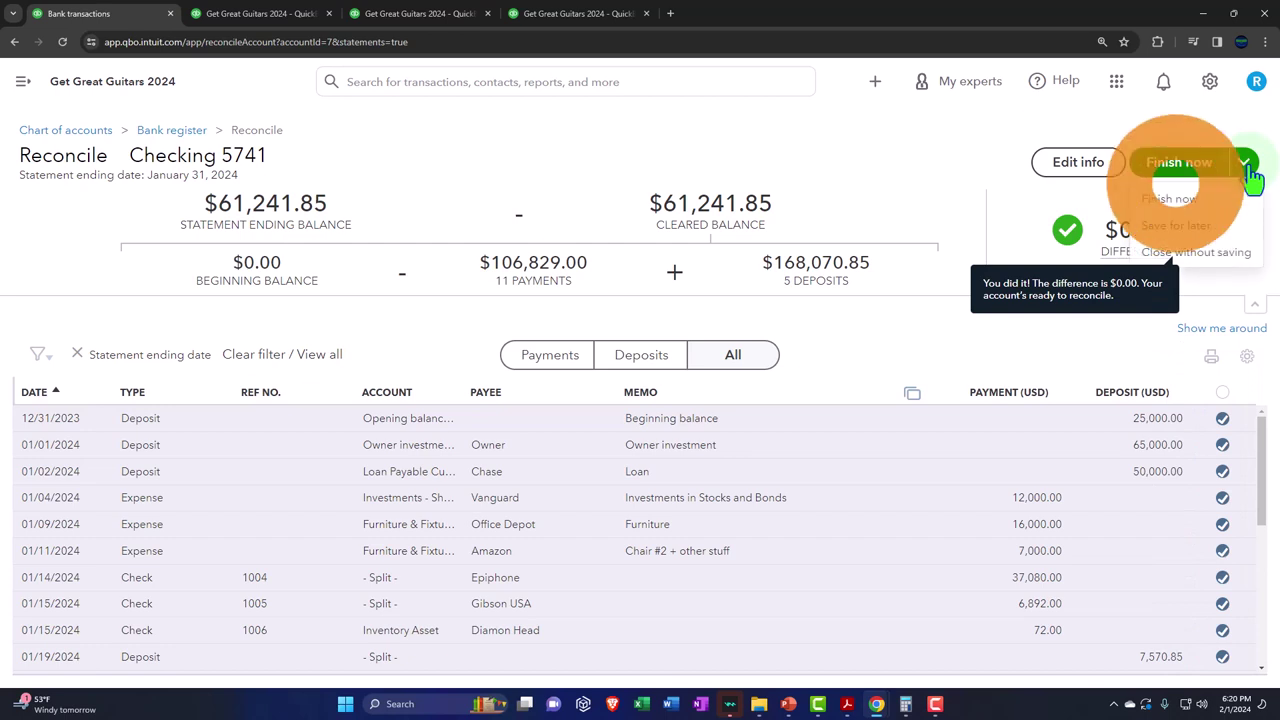
left_click(1222, 418)
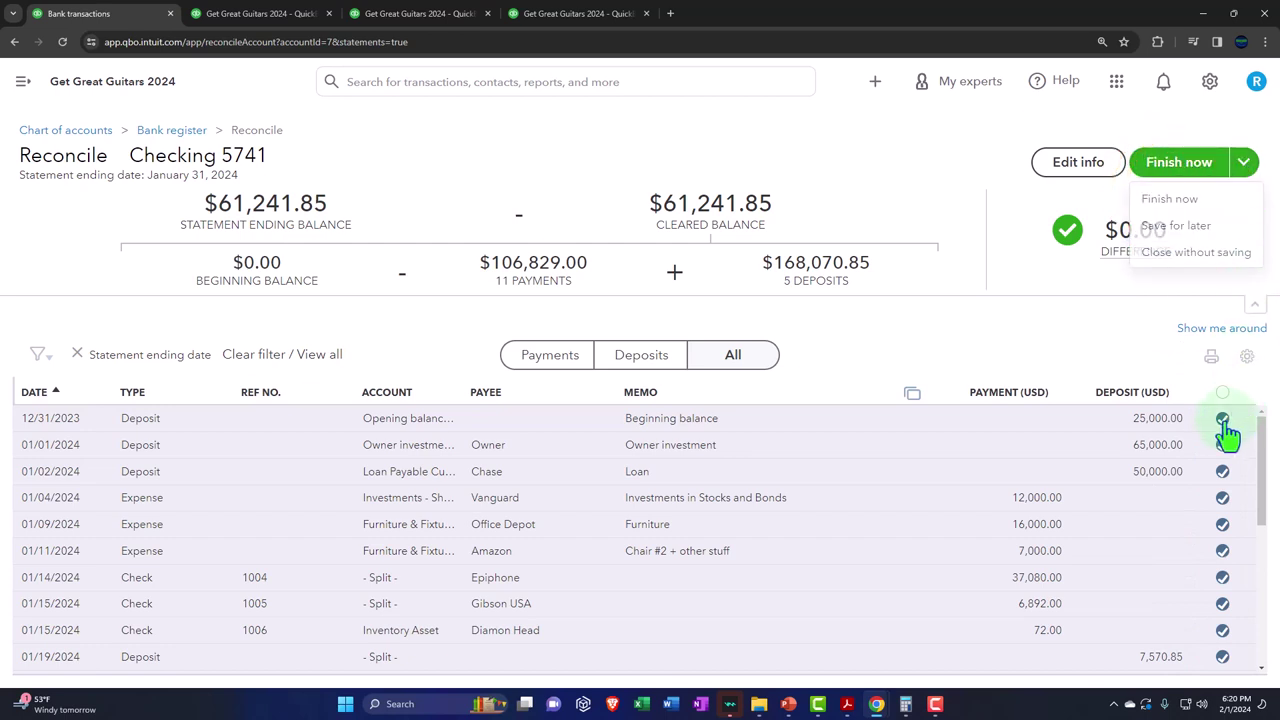
left_click(1244, 165)
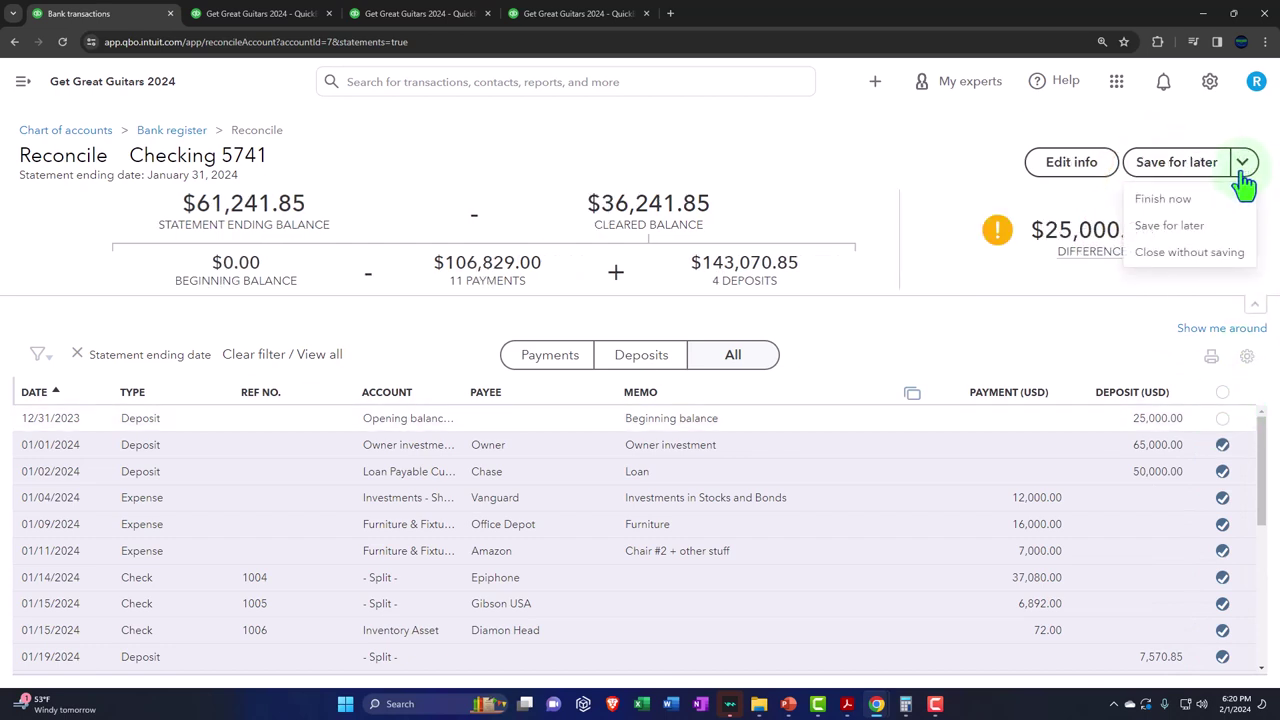
left_click(1175, 162)
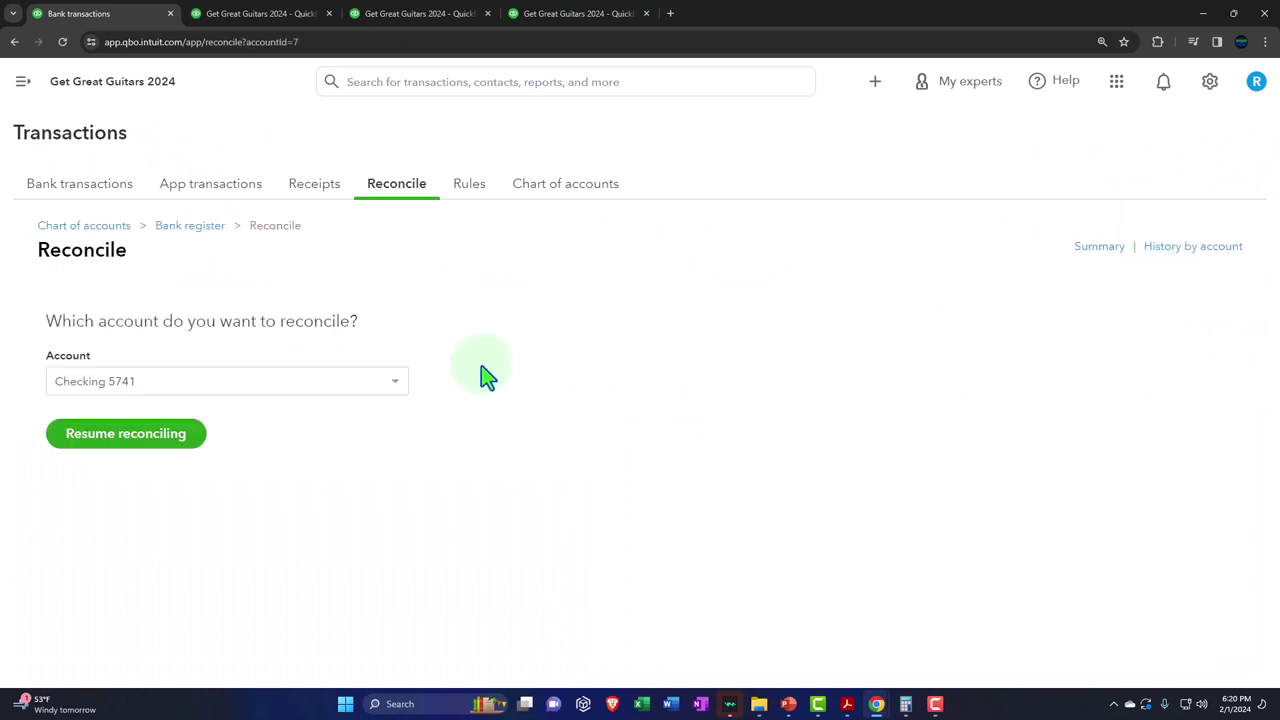
Open the Checking 5741 register from the chart of accounts and start a new expense entry.
left_click(568, 188)
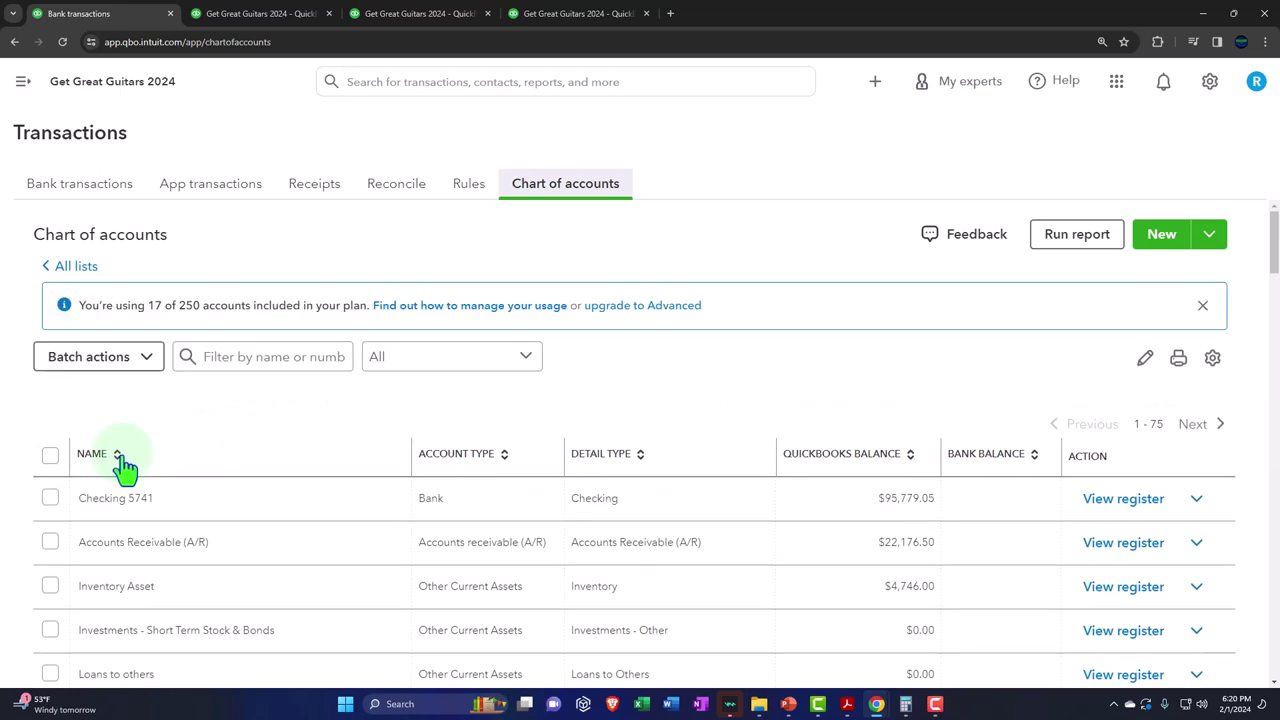
left_click(1128, 500)
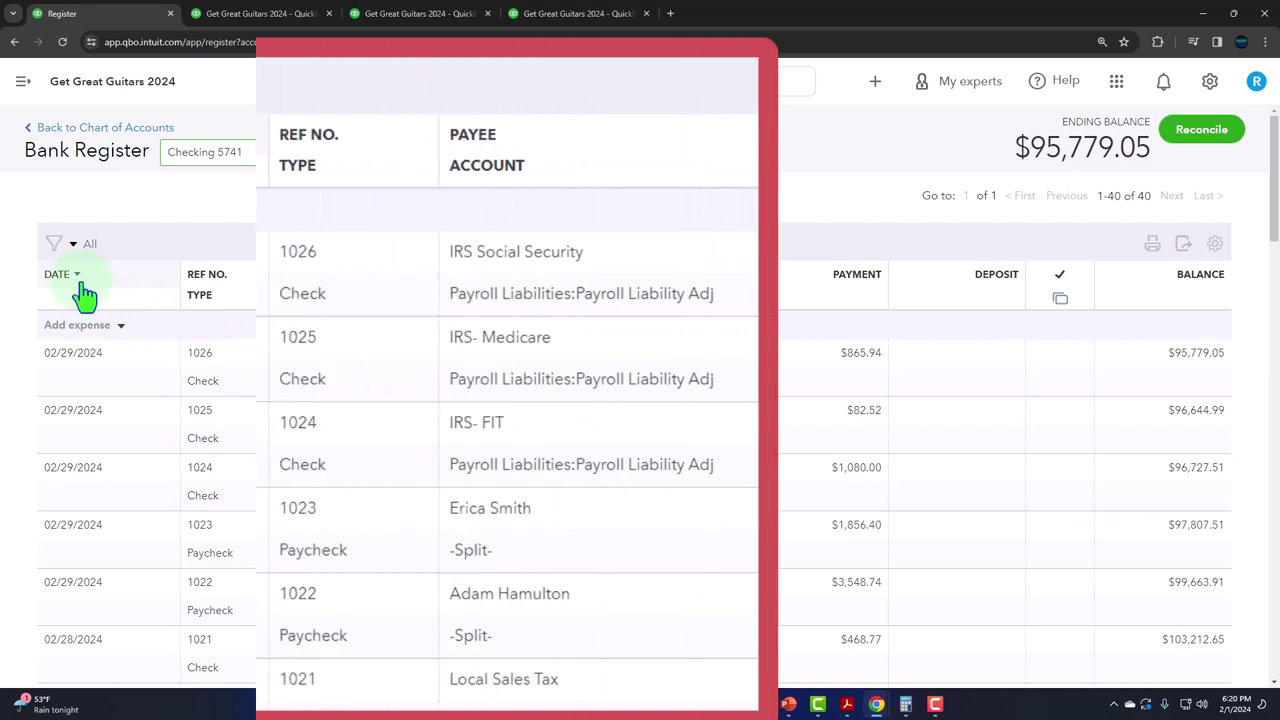
left_click(166, 226)
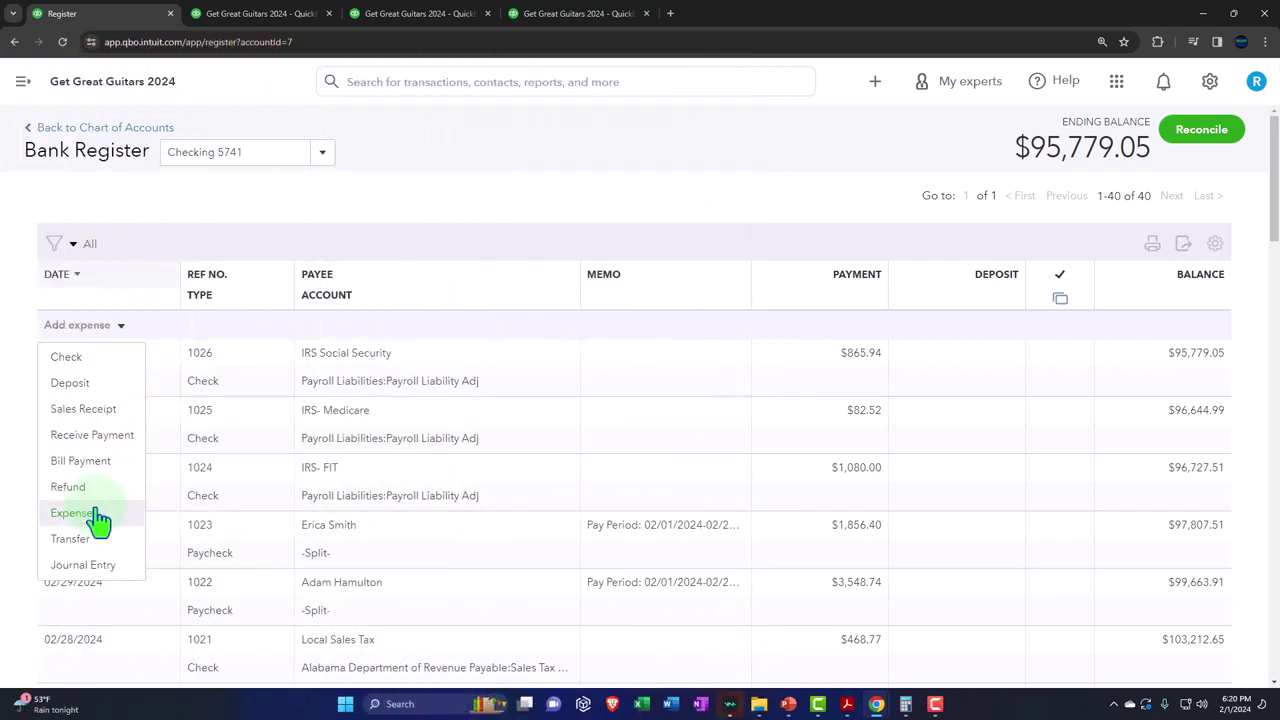
left_click(98, 520)
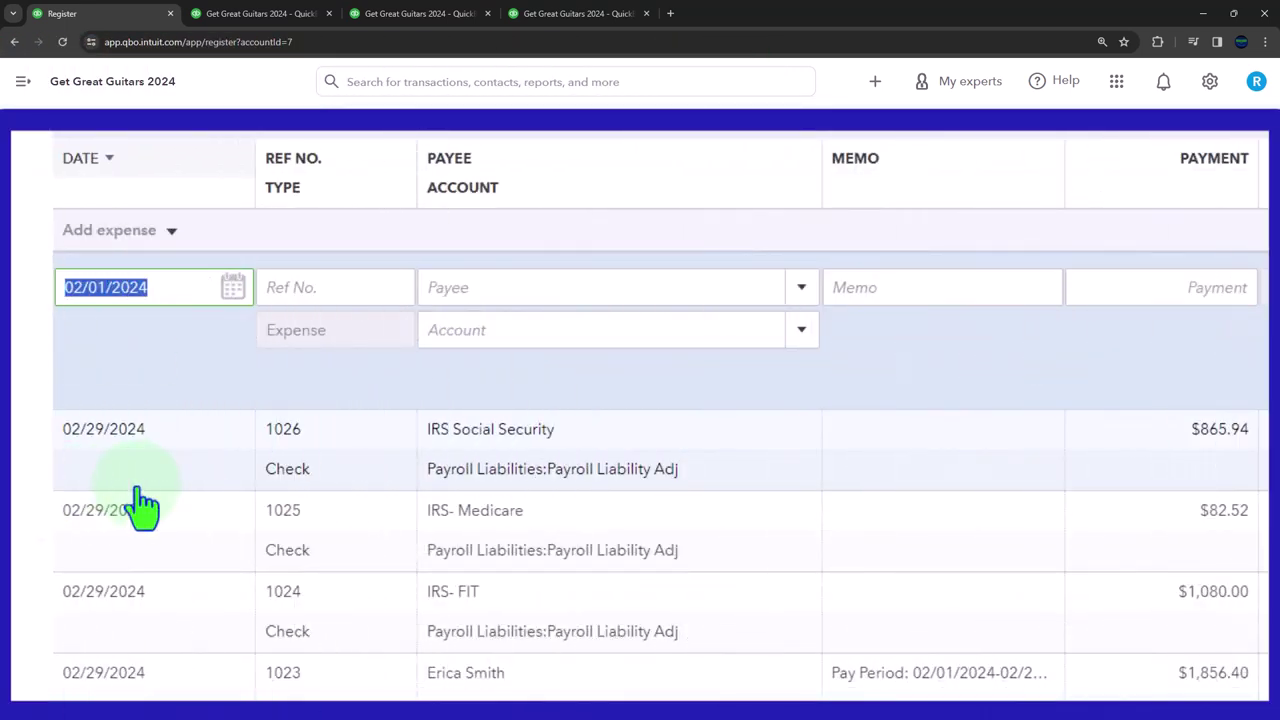
Date the new expense 12/31/2023, leave its reference number blank and choose the vendor Epiphone as payee.
type("12")
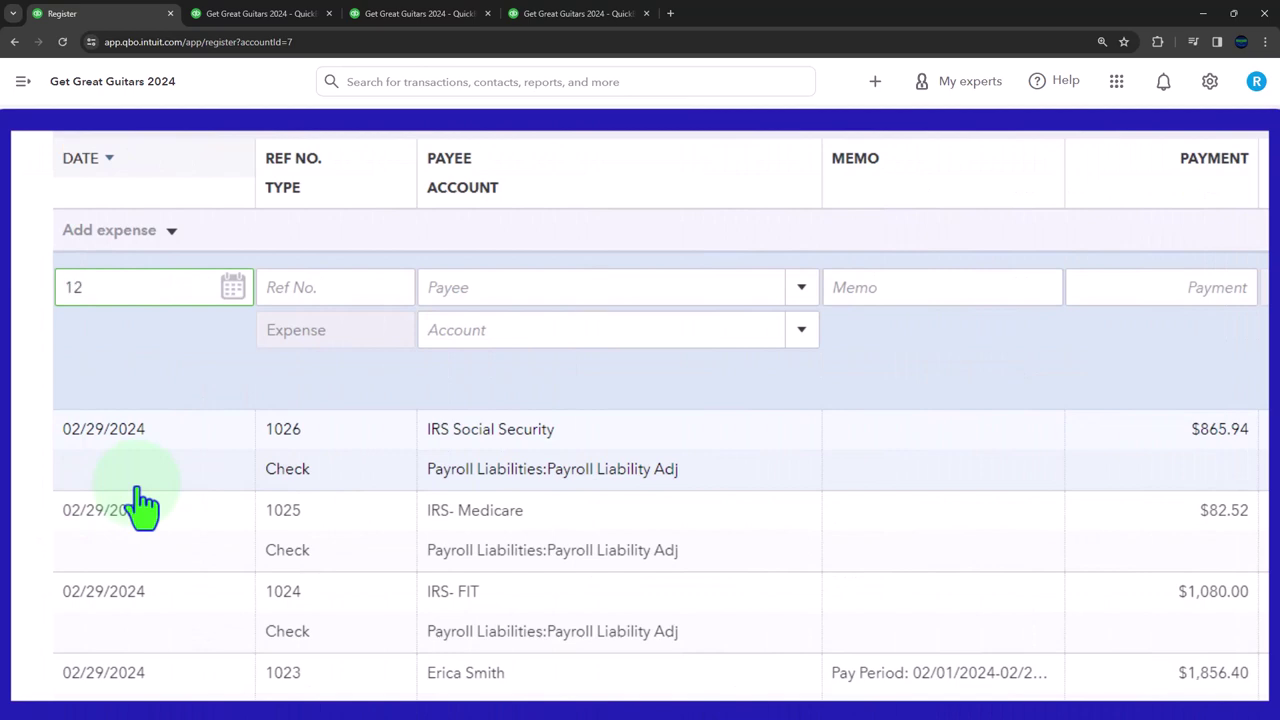
type("3123")
key("Tab")
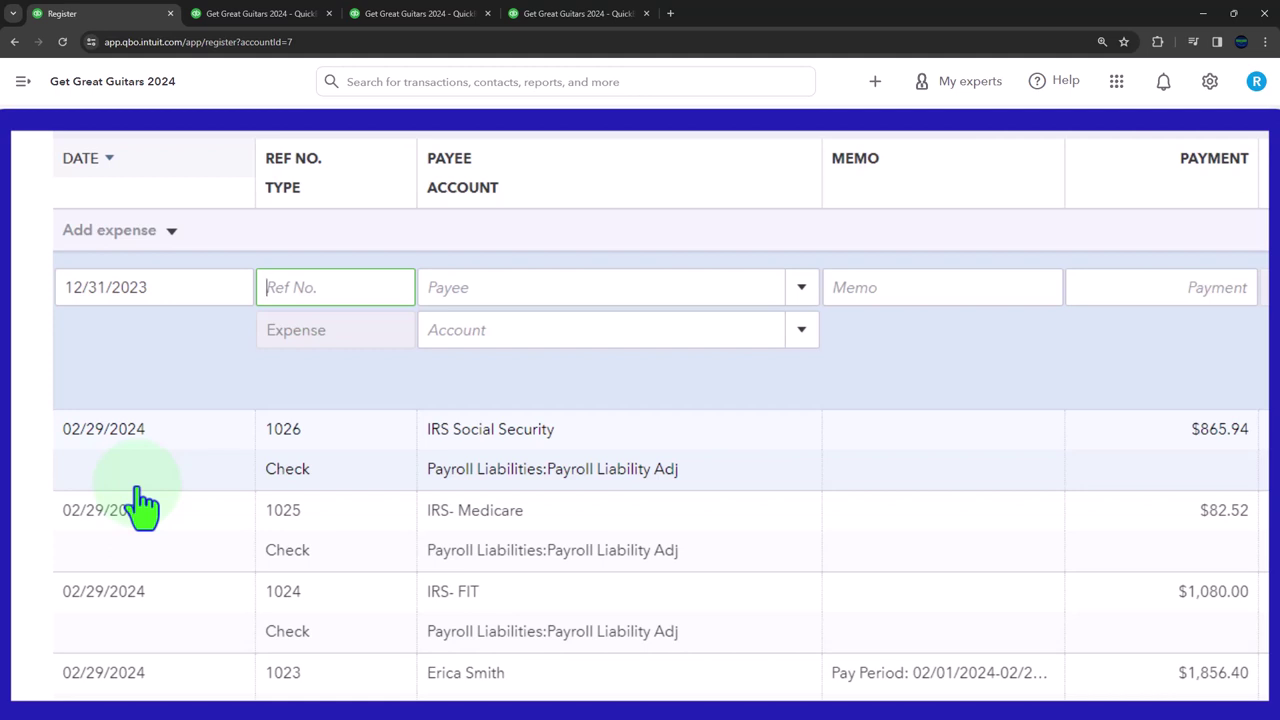
key("Tab")
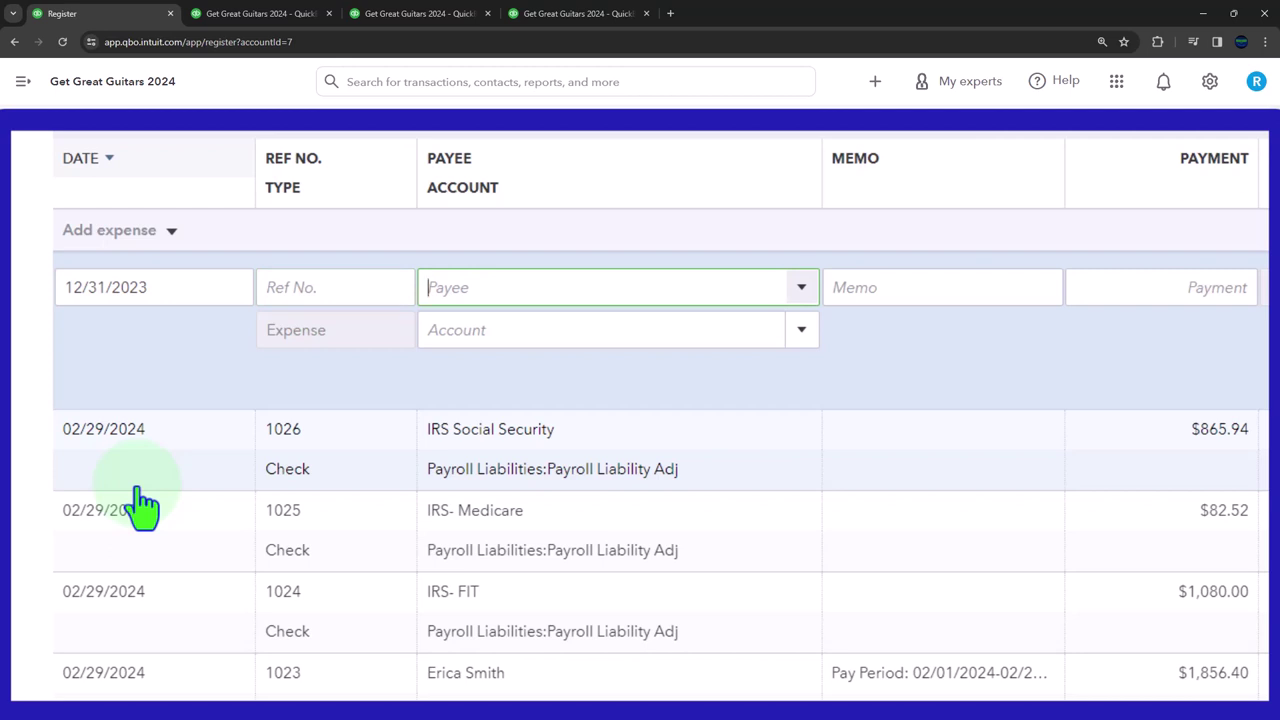
type("Eph")
key("BackSpace")
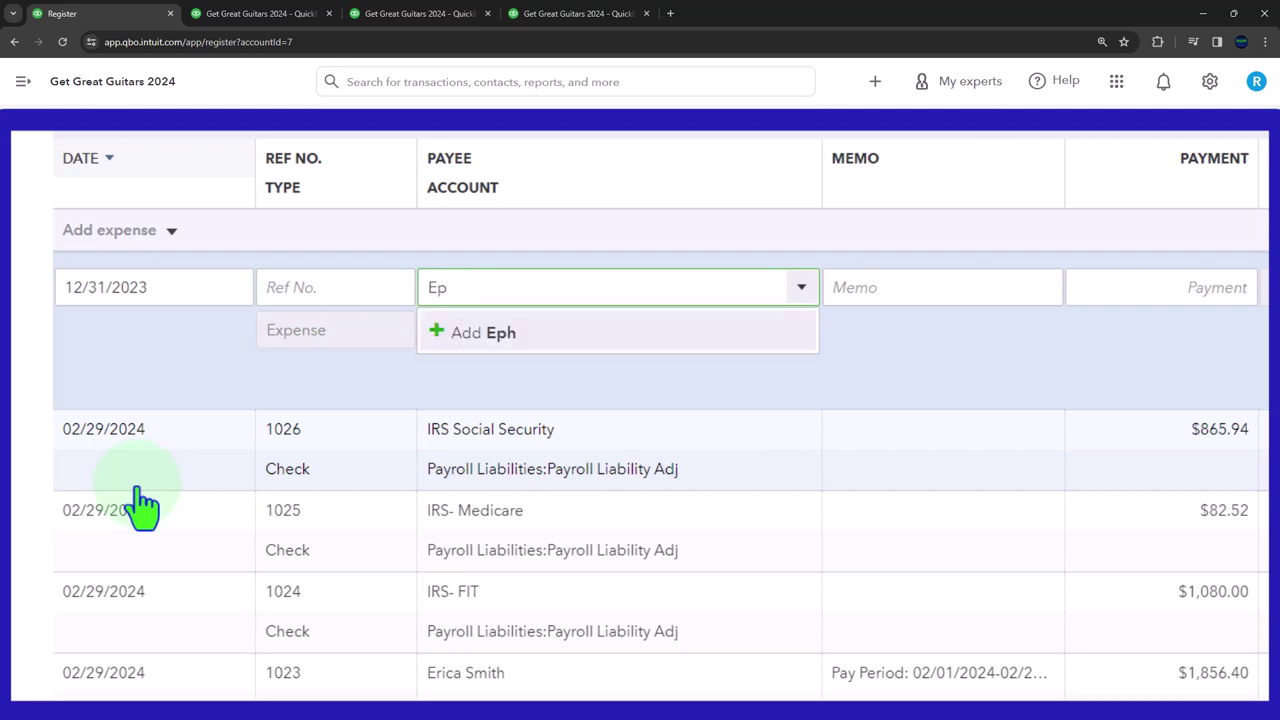
key("Down")
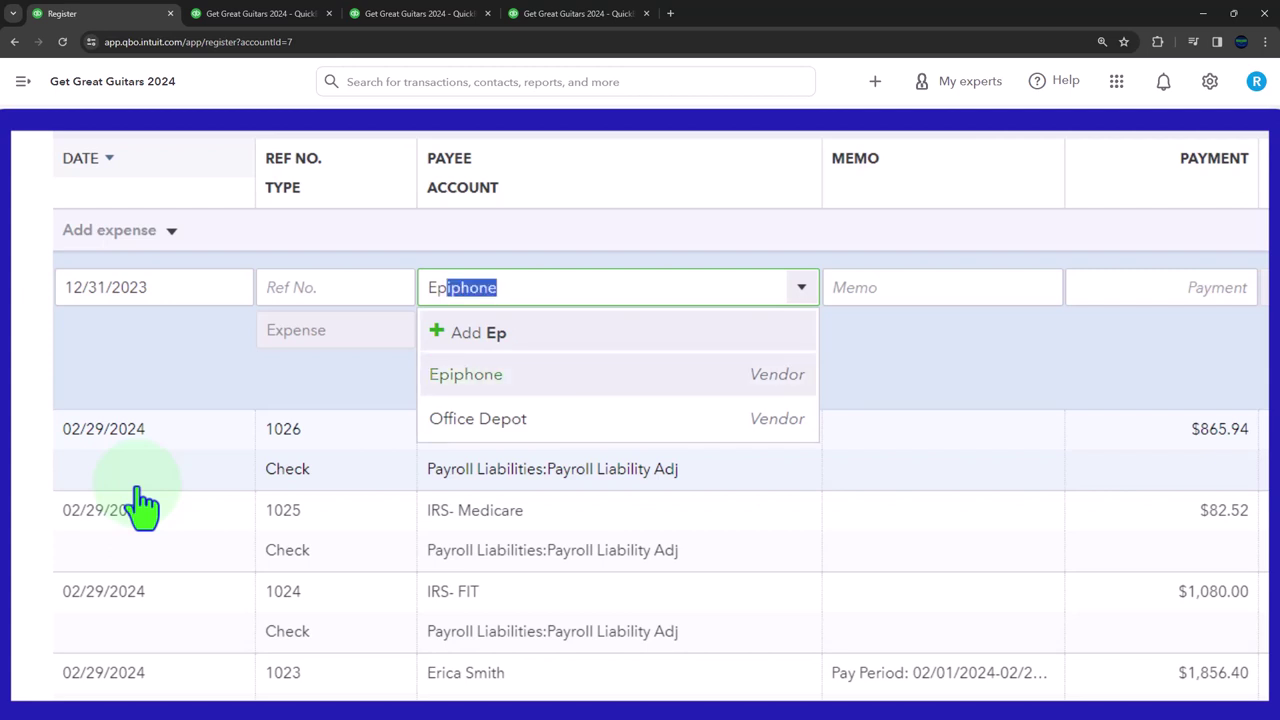
key("Tab")
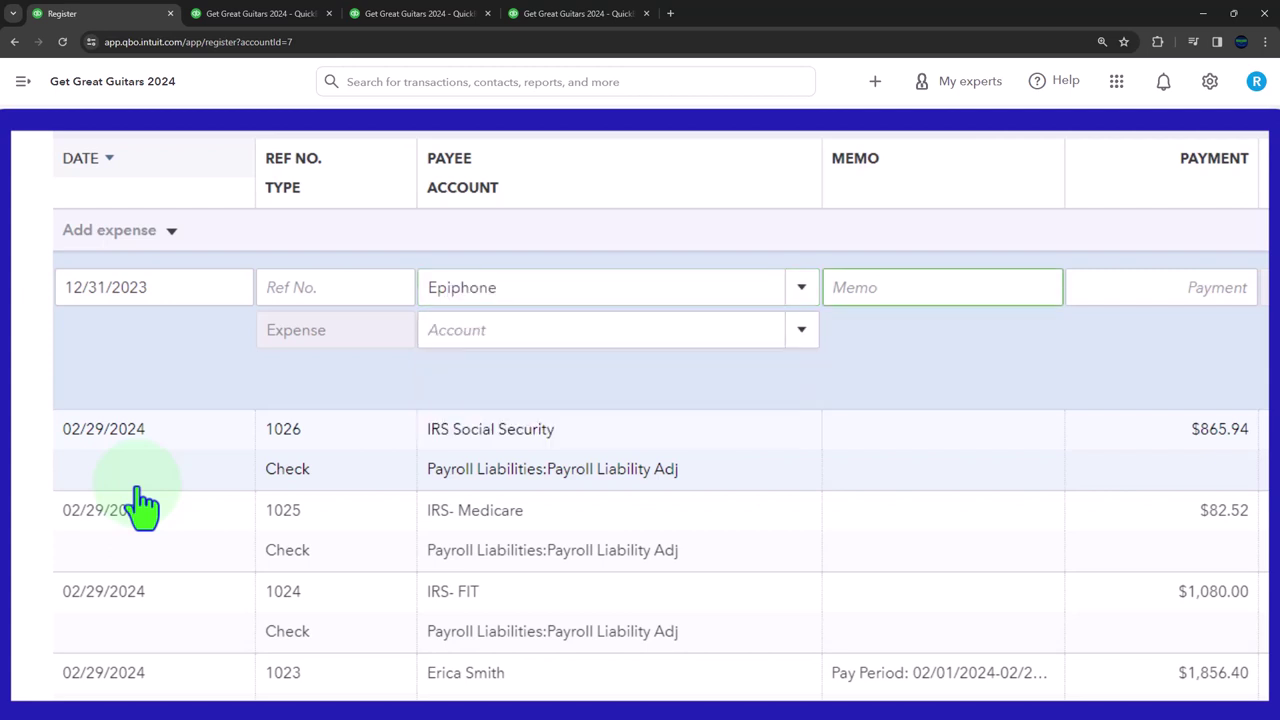
Enter the memo "Prior period expense form" for the Epiphone expense, correcting the misspelled word.
type("Prior period chec")
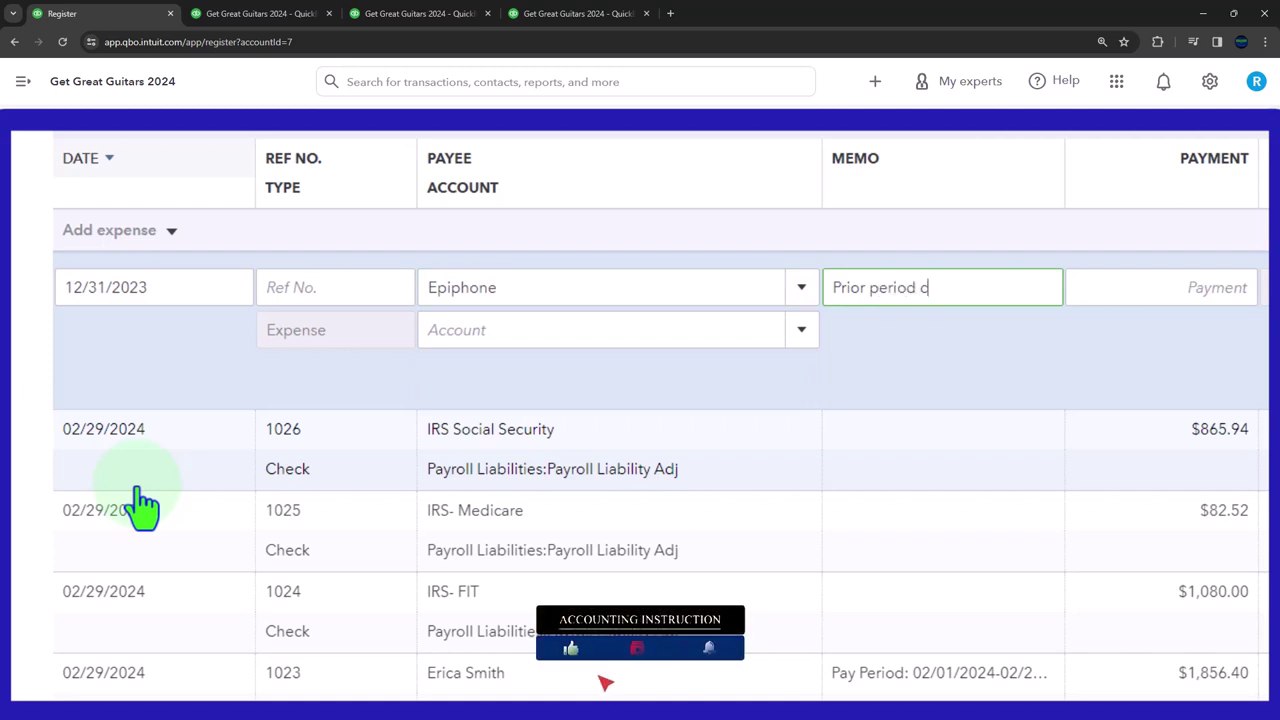
key("BackSpace")
key("BackSpace")
key("BackSpace")
key("BackSpace")
type("expesne")
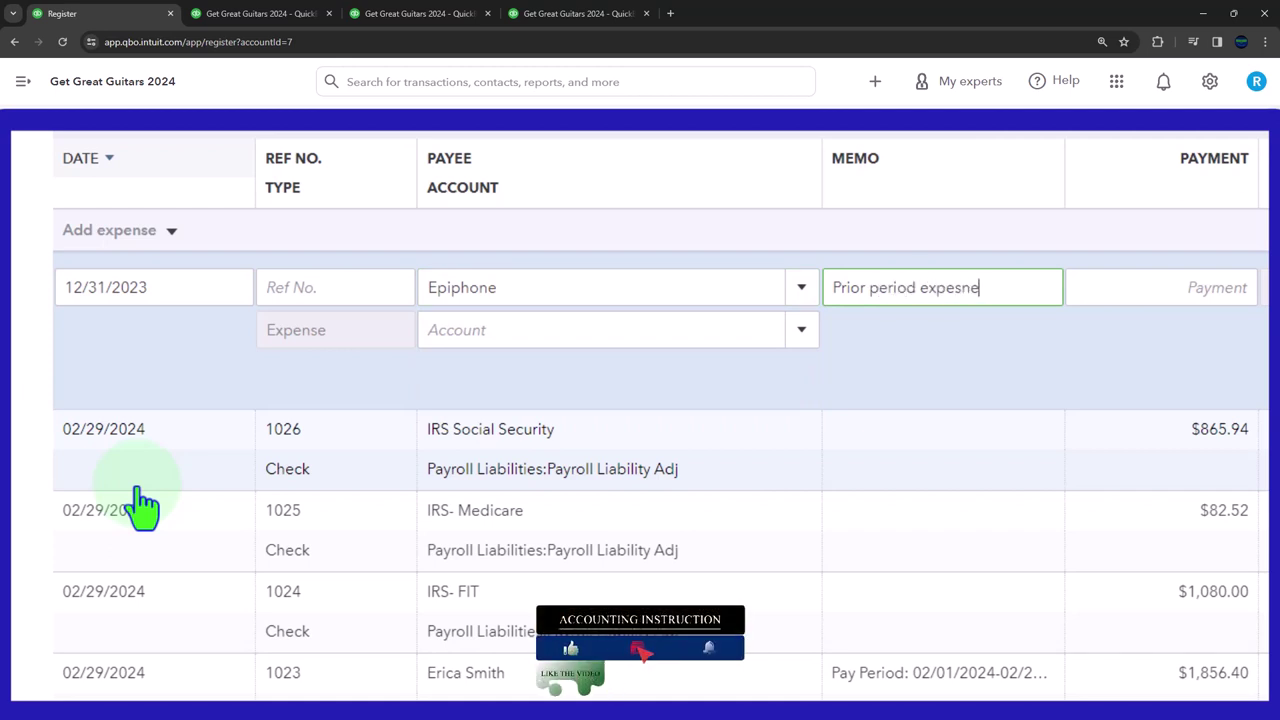
type(" form")
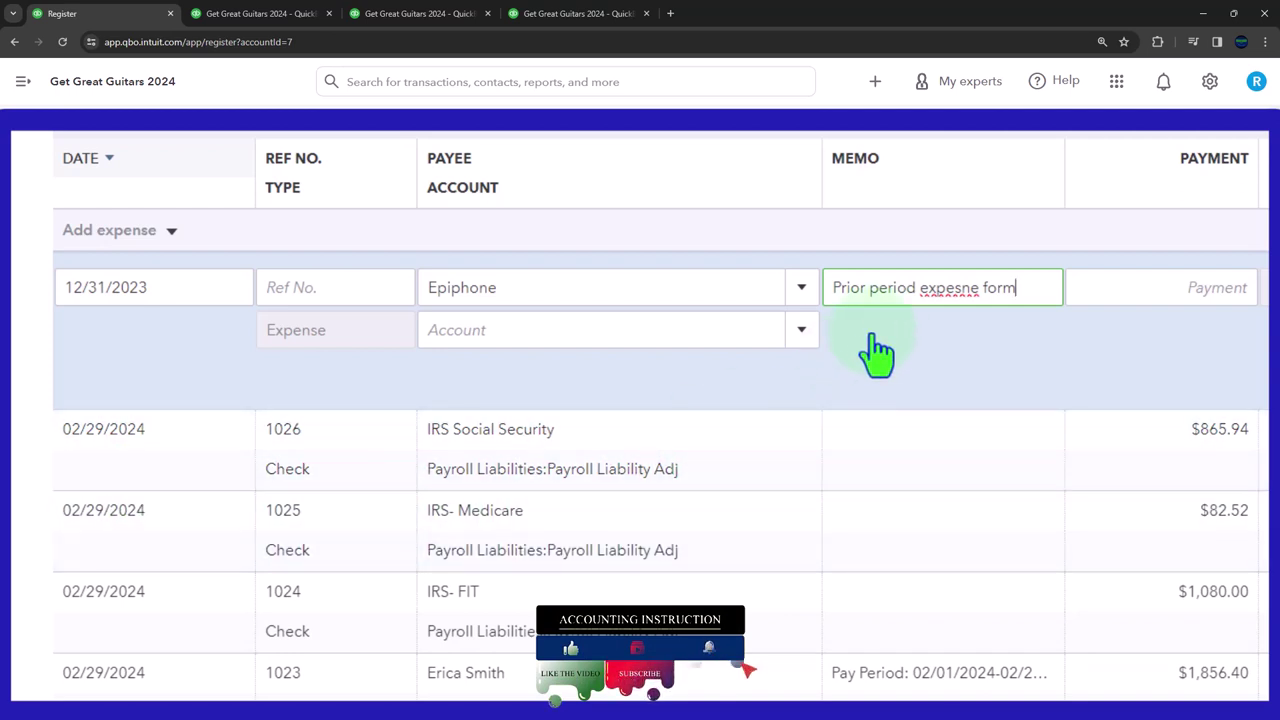
right_click(929, 292)
left_click(979, 312)
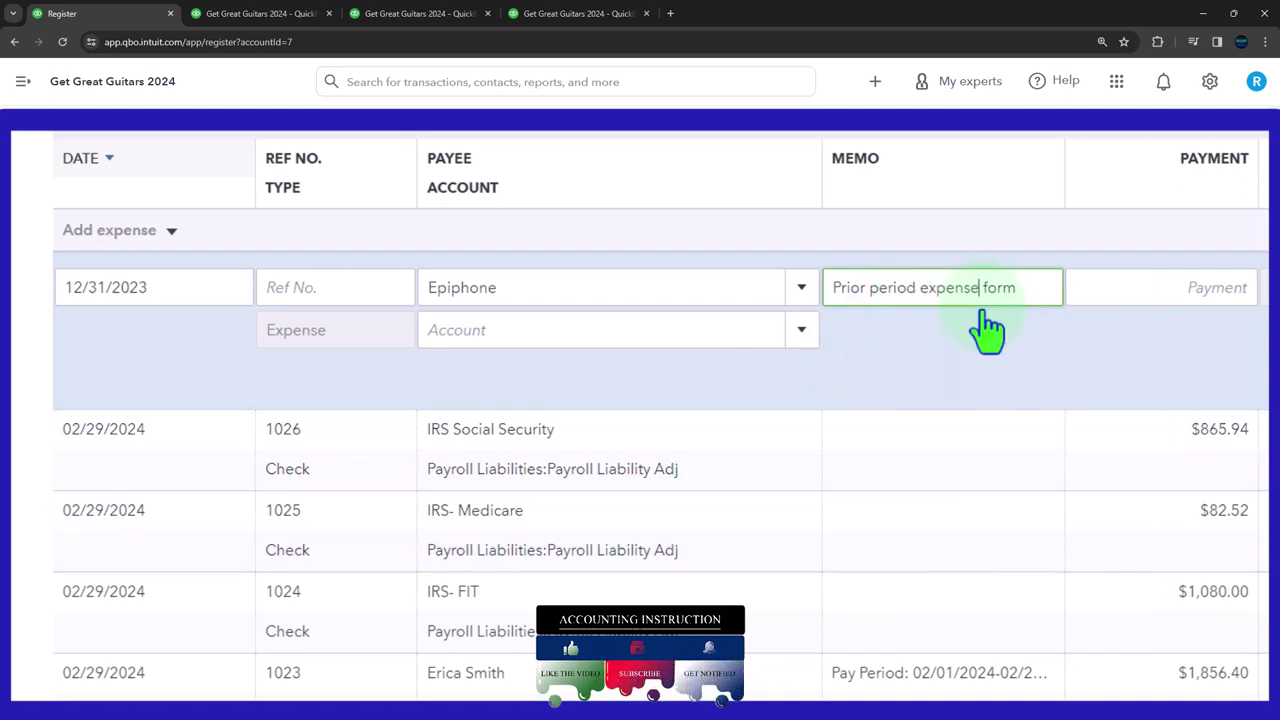
key("Tab")
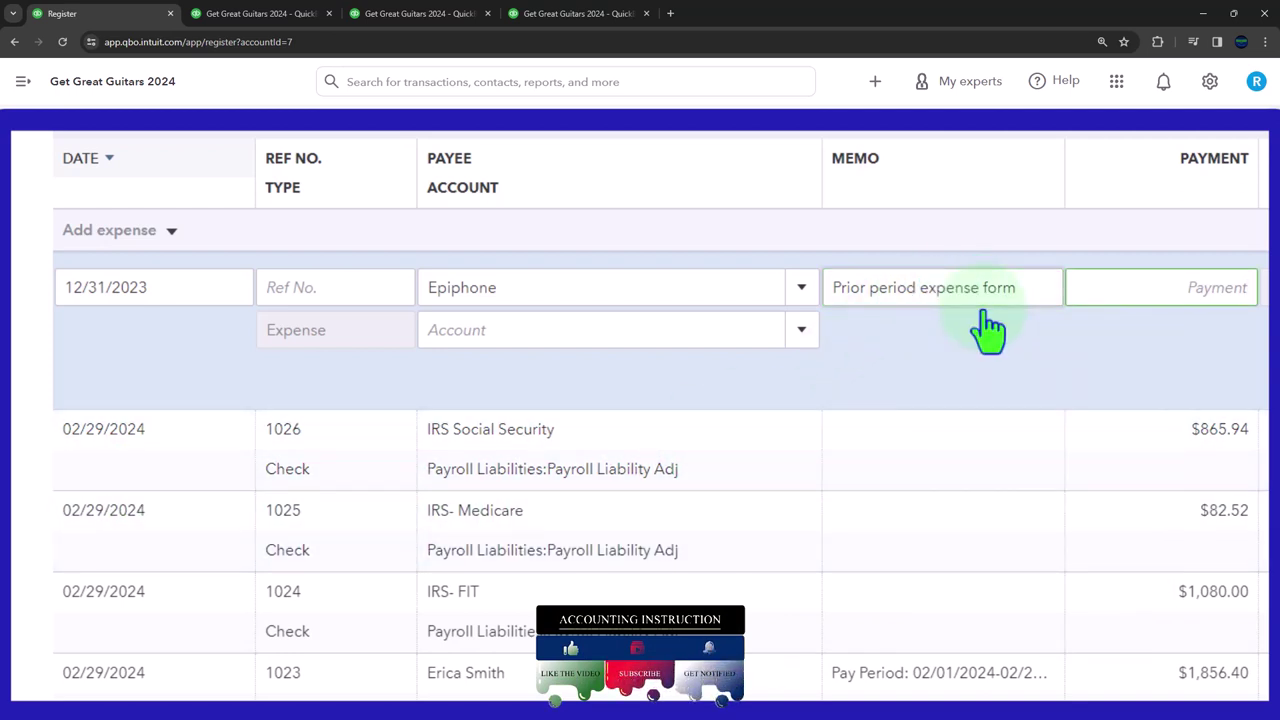
Set the expense's payment to 4,000.00 and assign it to the Opening balance equity account.
type("4000")
key("Tab")
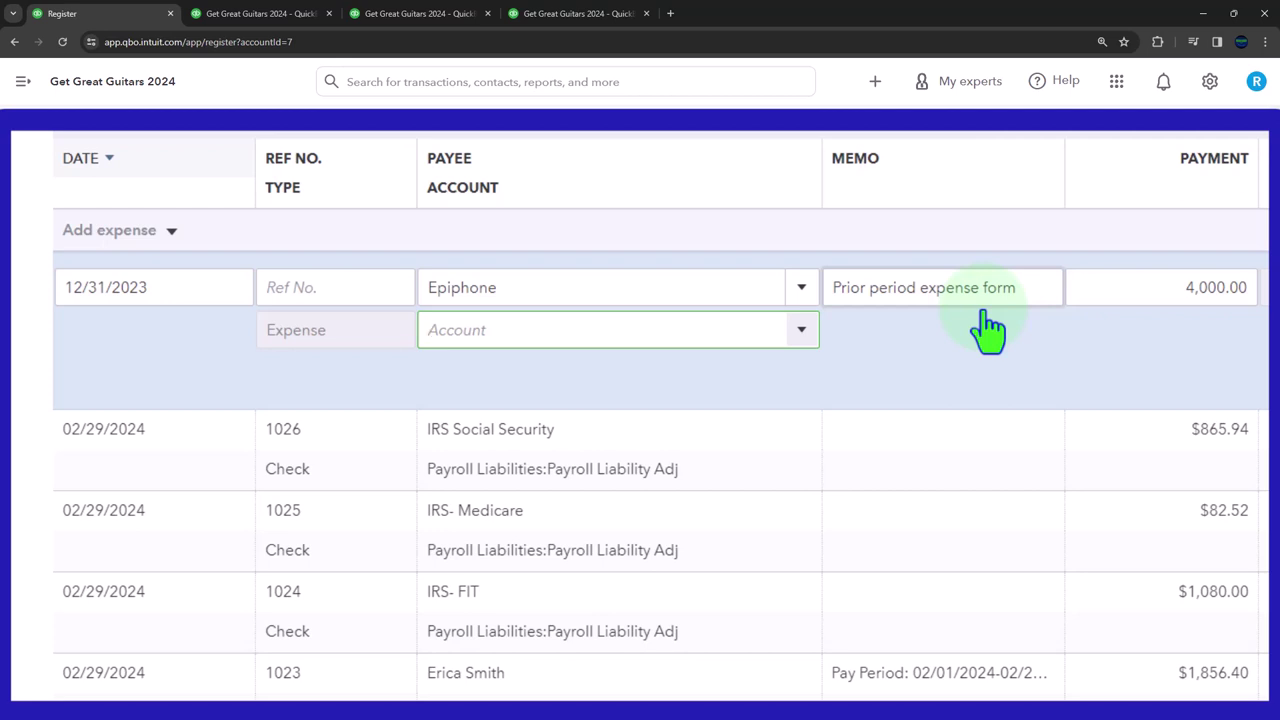
type("Op")
key("Tab")
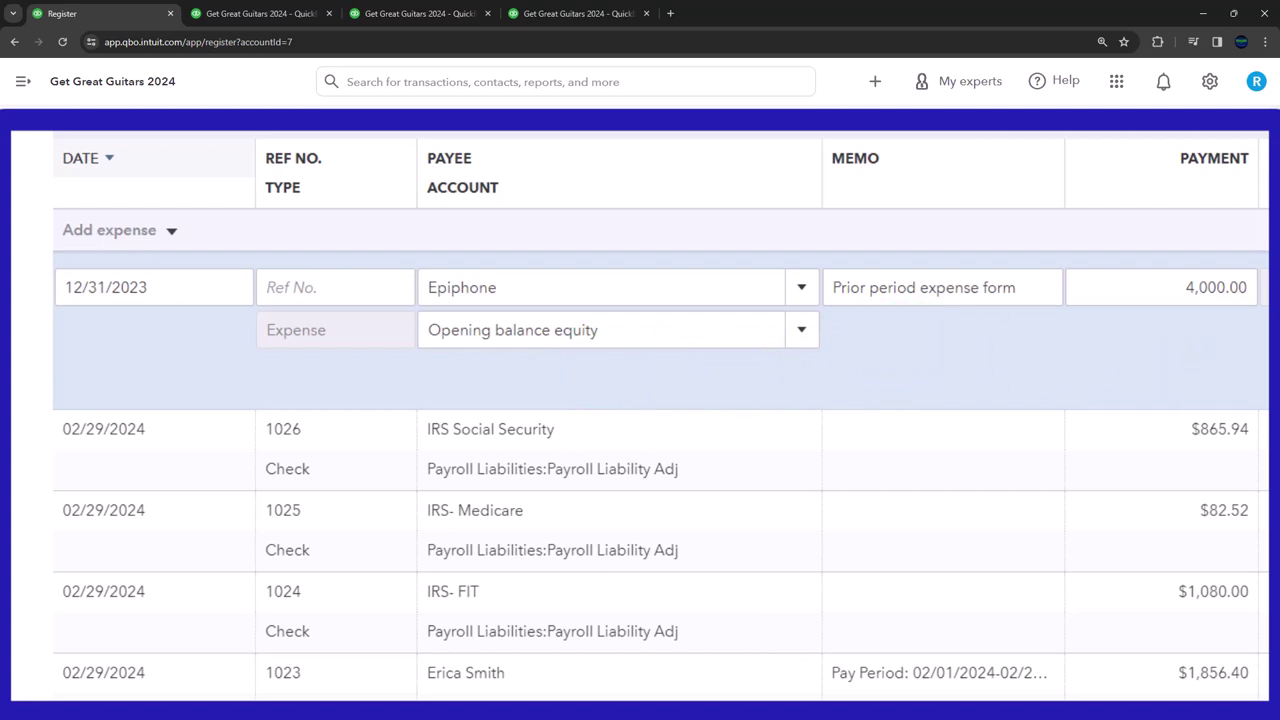
Examine the Balance Sheet report down to the equity section for the effect on Opening balance equity.
left_click(420, 13)
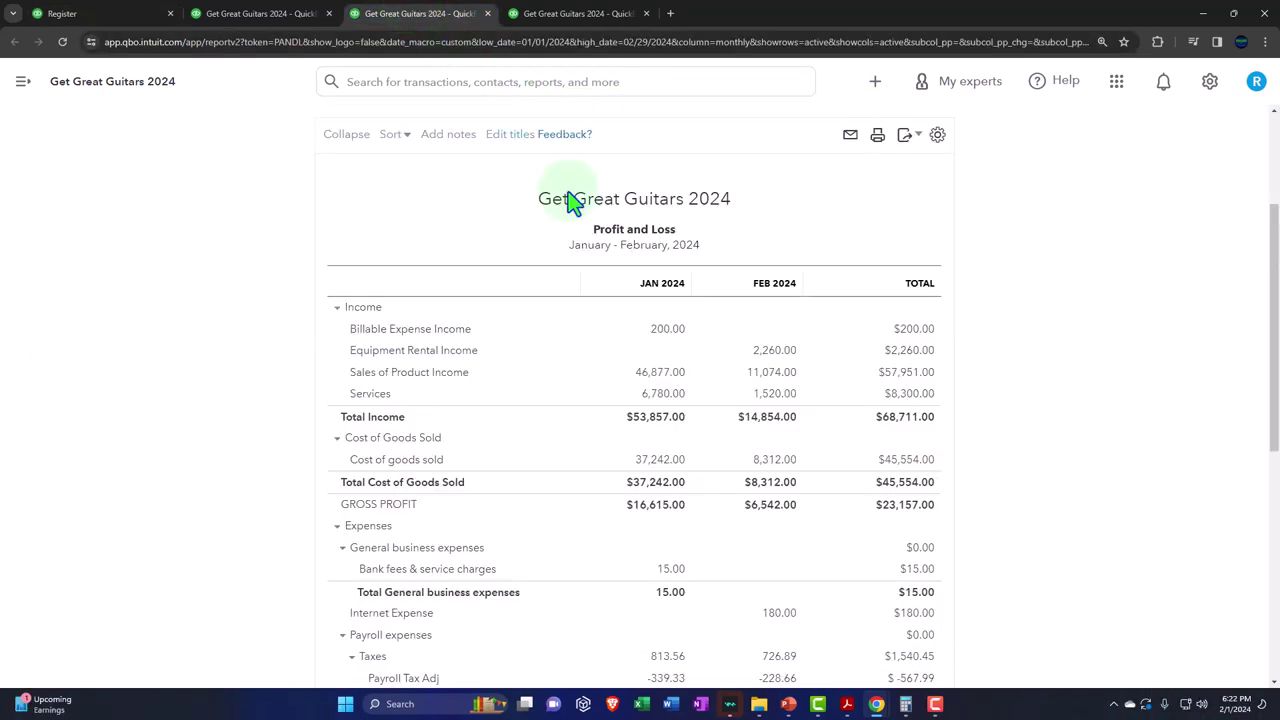
scroll(570, 200, "up", 3)
left_click(760, 271)
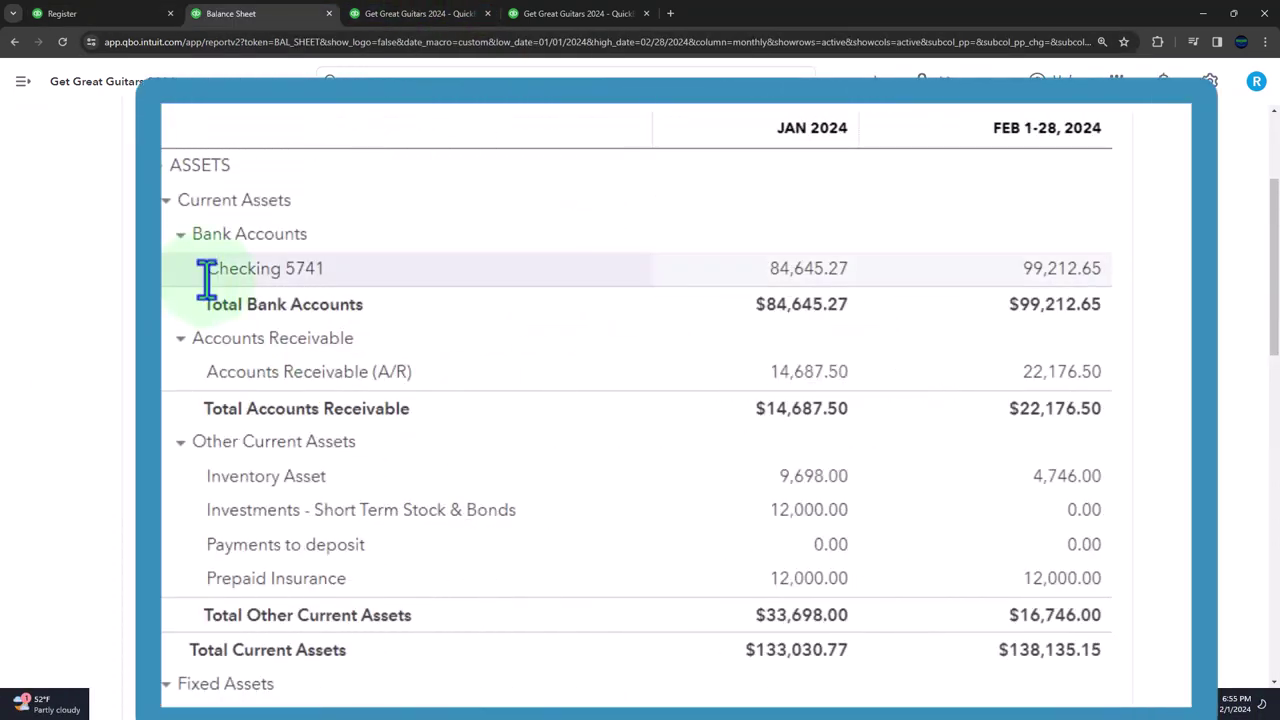
scroll(208, 280, "down", 10)
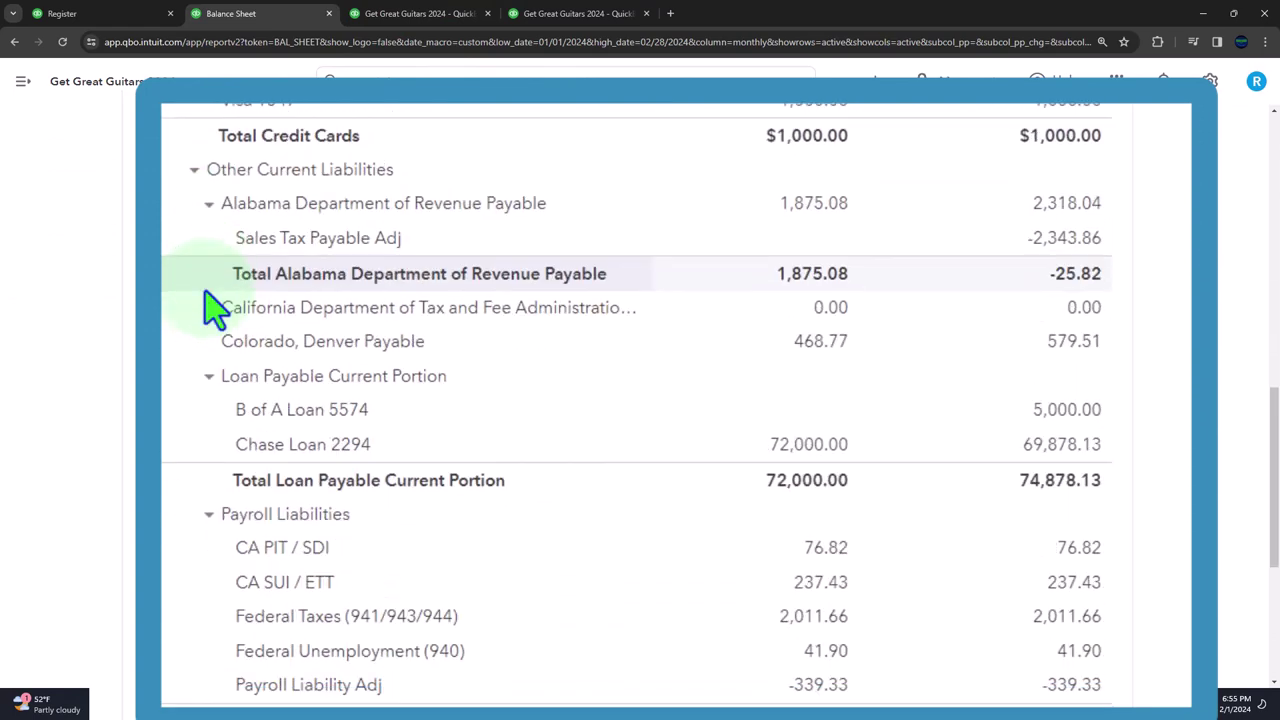
scroll(208, 307, "down", 6)
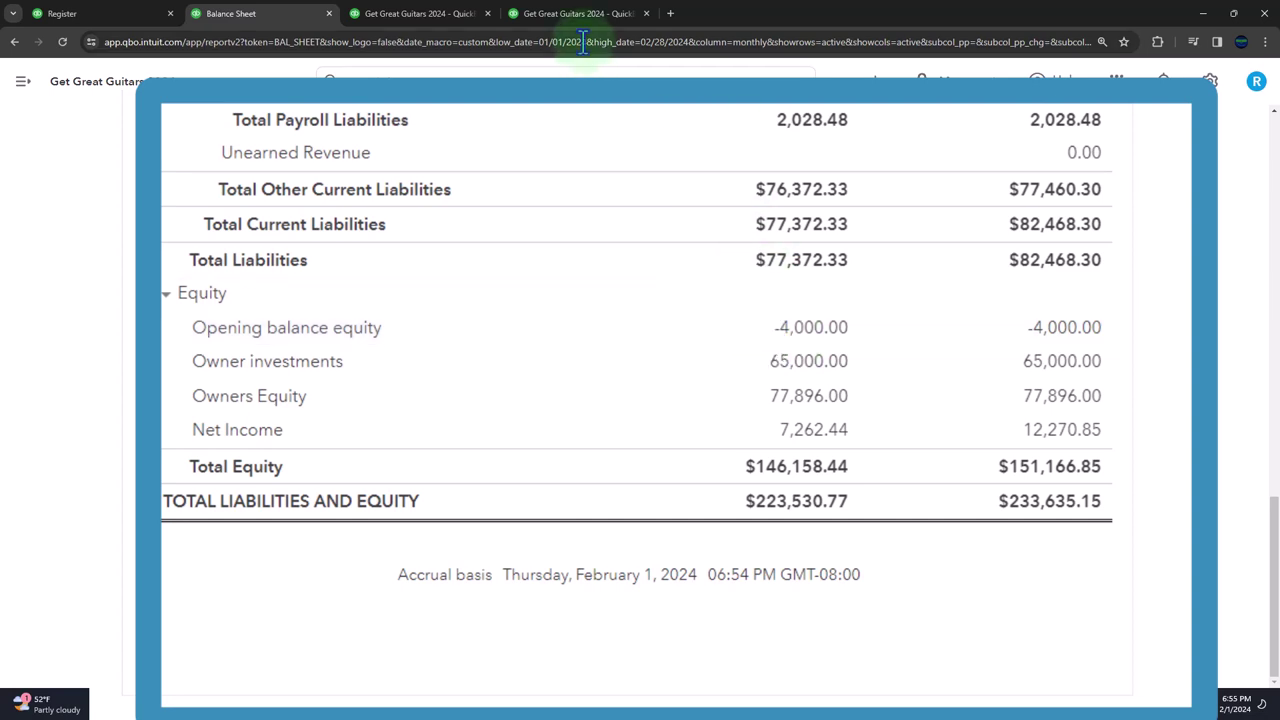
Duplicate the Trial Balance report's browser tab and go to the Reports list in the copy.
left_click(578, 14)
right_click(578, 15)
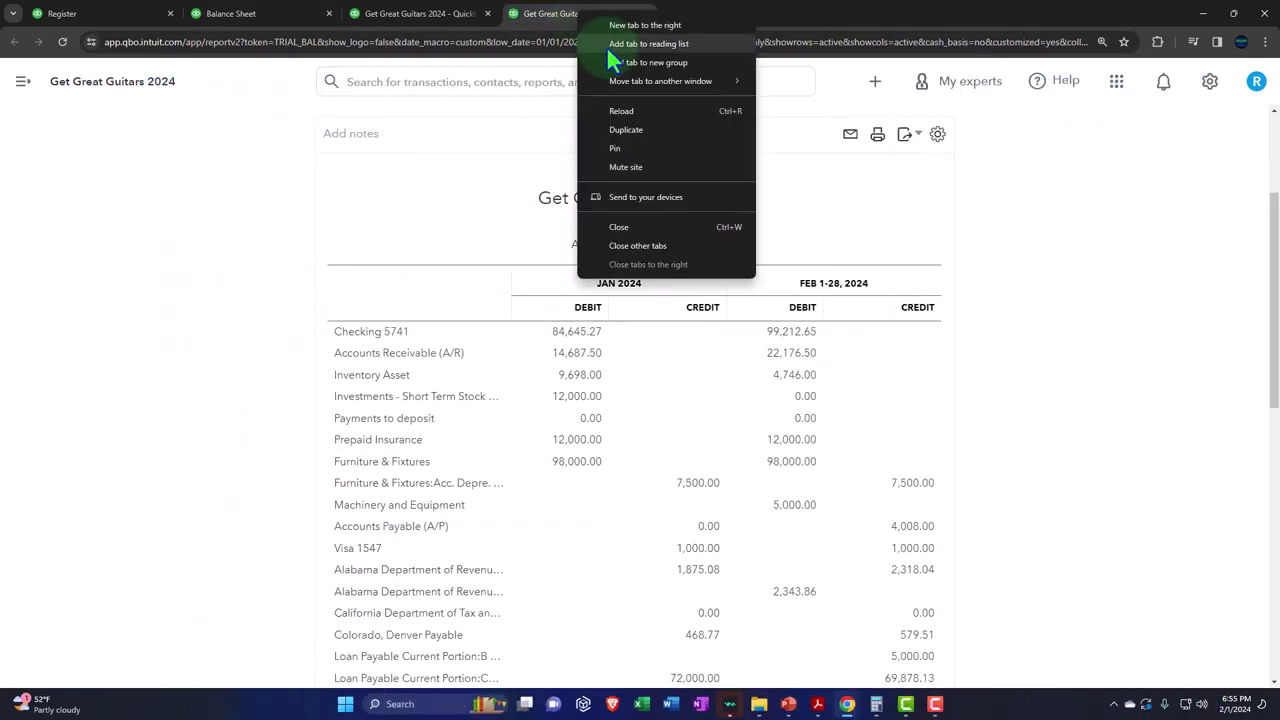
left_click(632, 125)
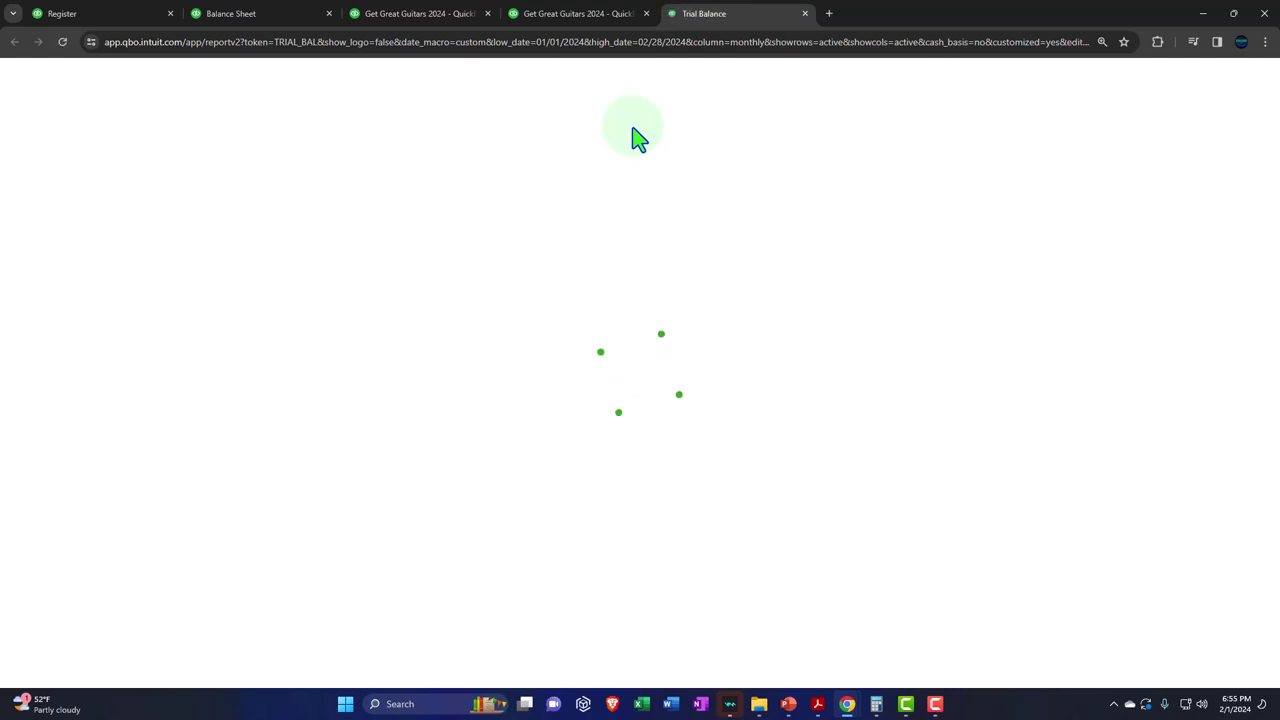
scroll(292, 328, "down", 2)
left_click(50, 452)
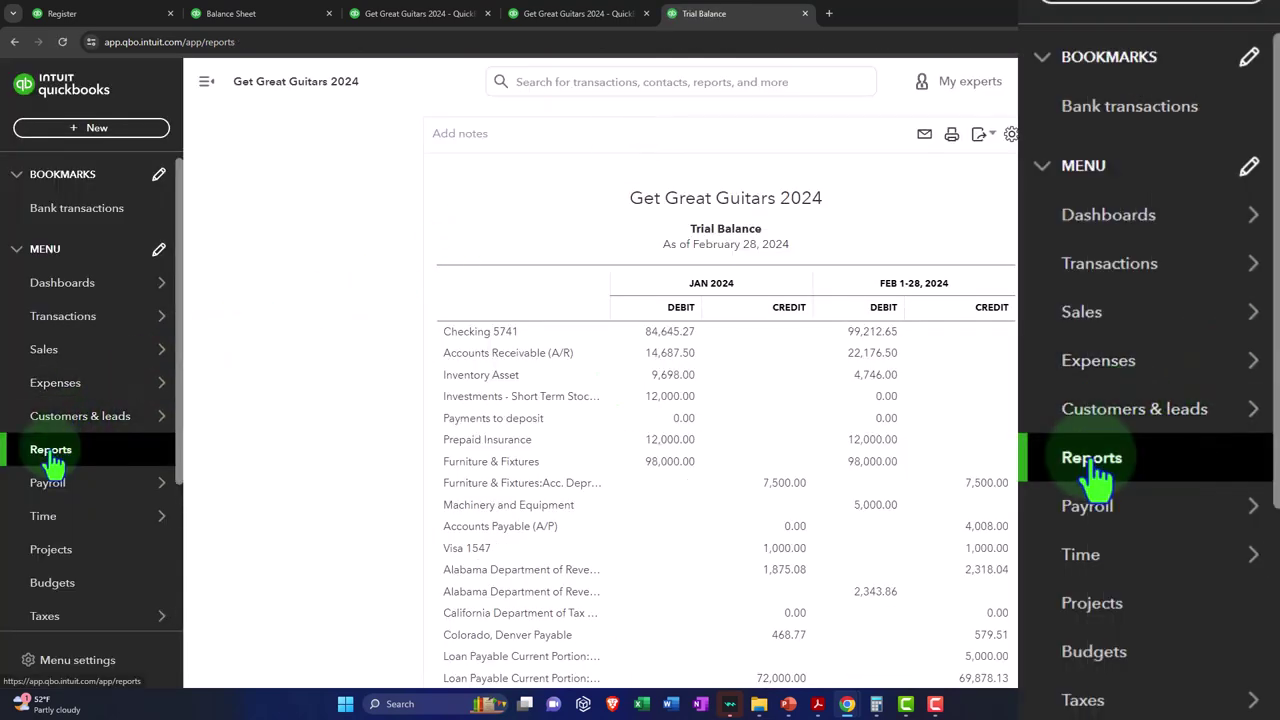
left_click(206, 81)
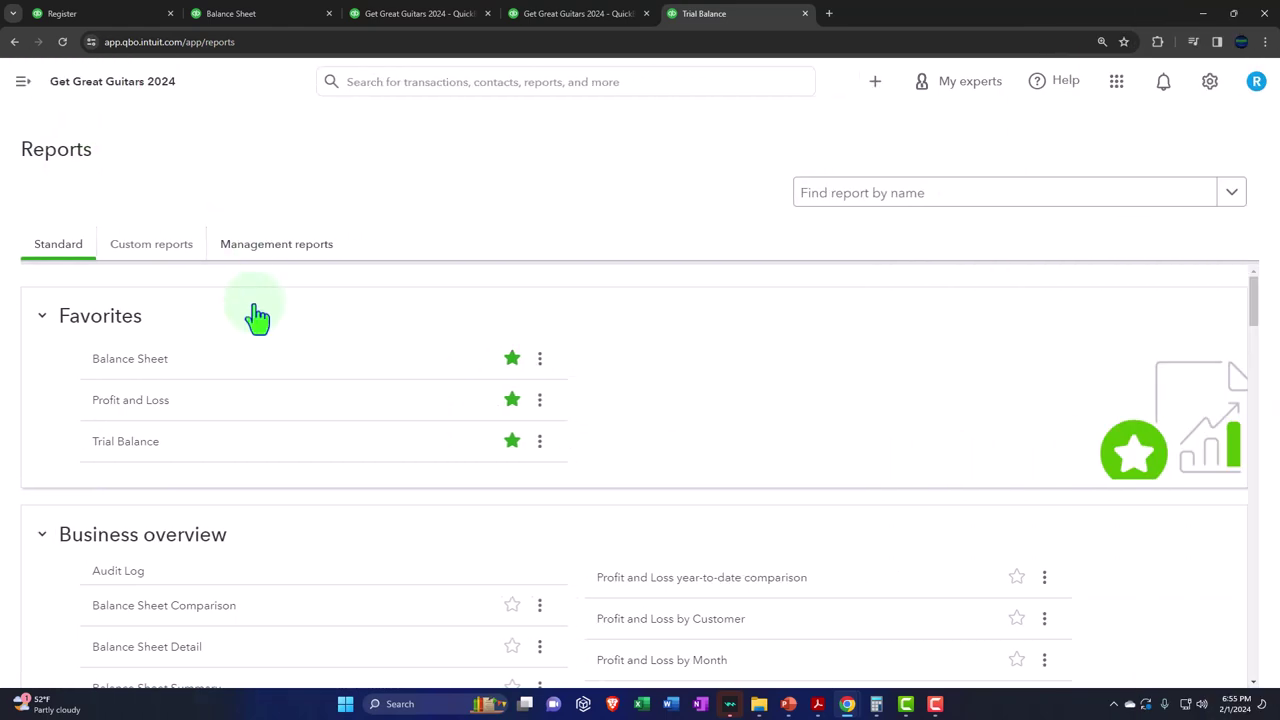
Open the General Ledger report from the For my accountant section of the report list.
scroll(270, 380, "down", 8)
scroll(465, 410, "down", 15)
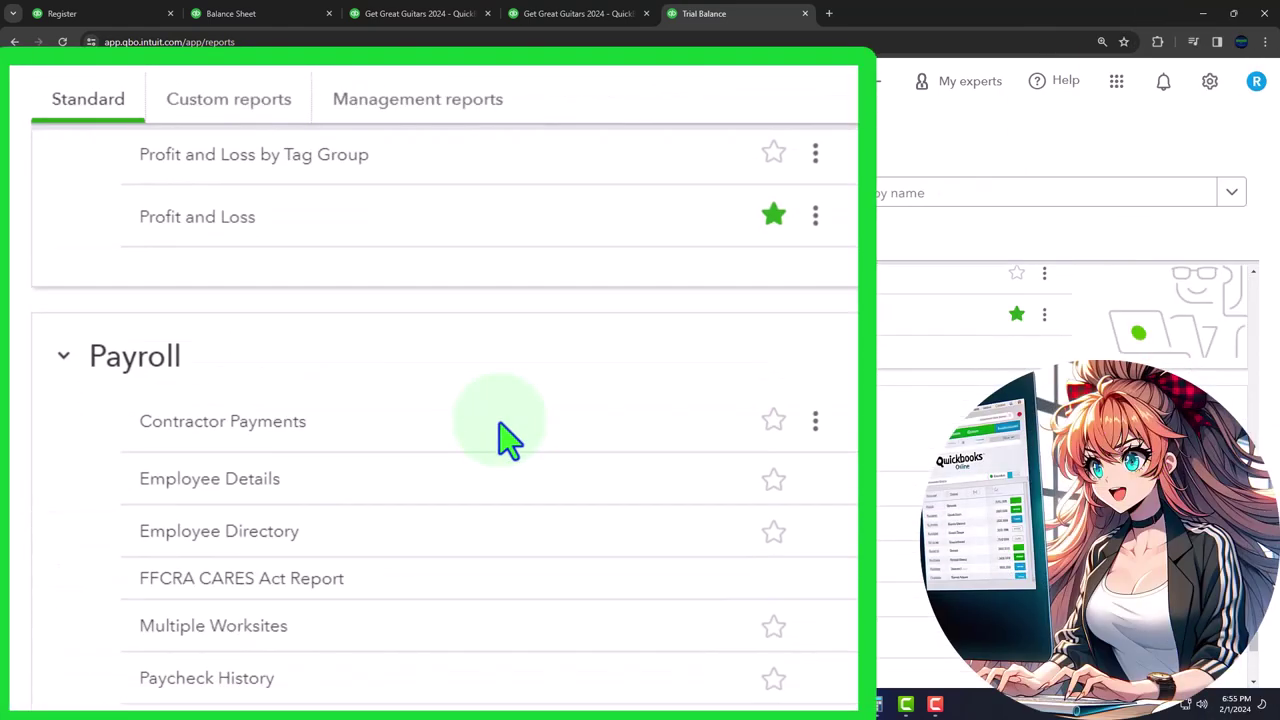
scroll(507, 434, "up", 15)
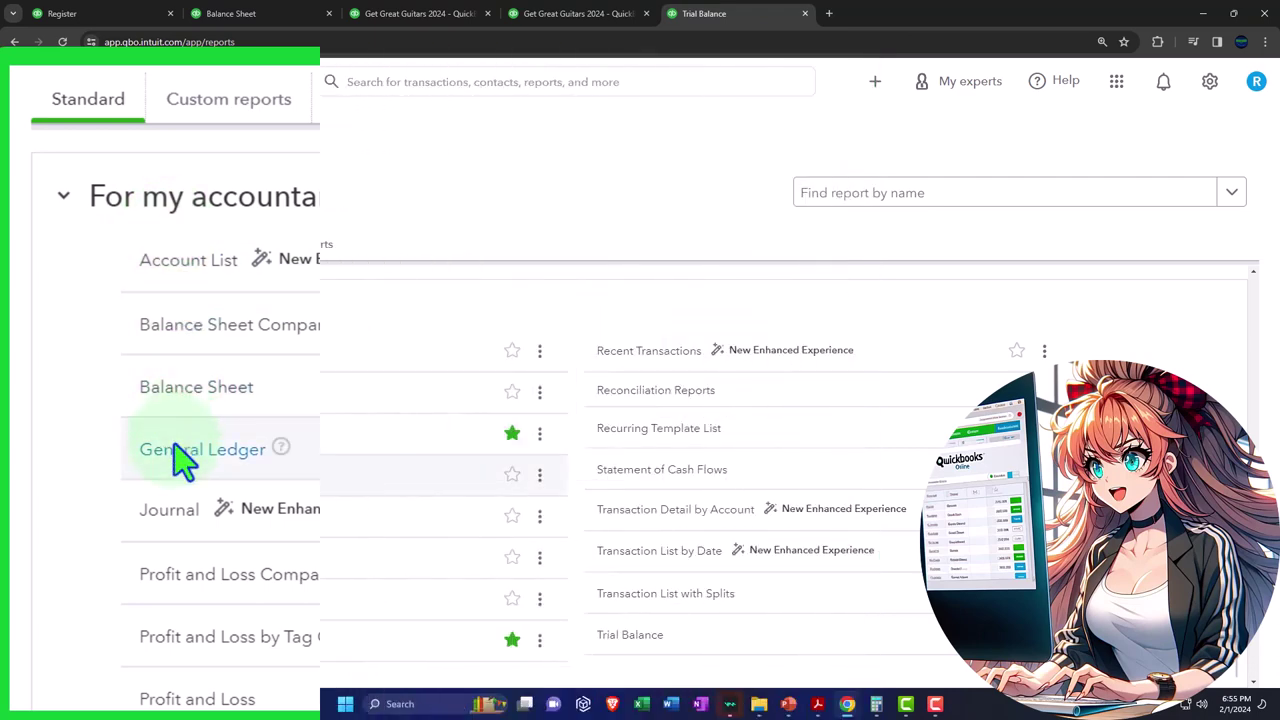
left_click(120, 484)
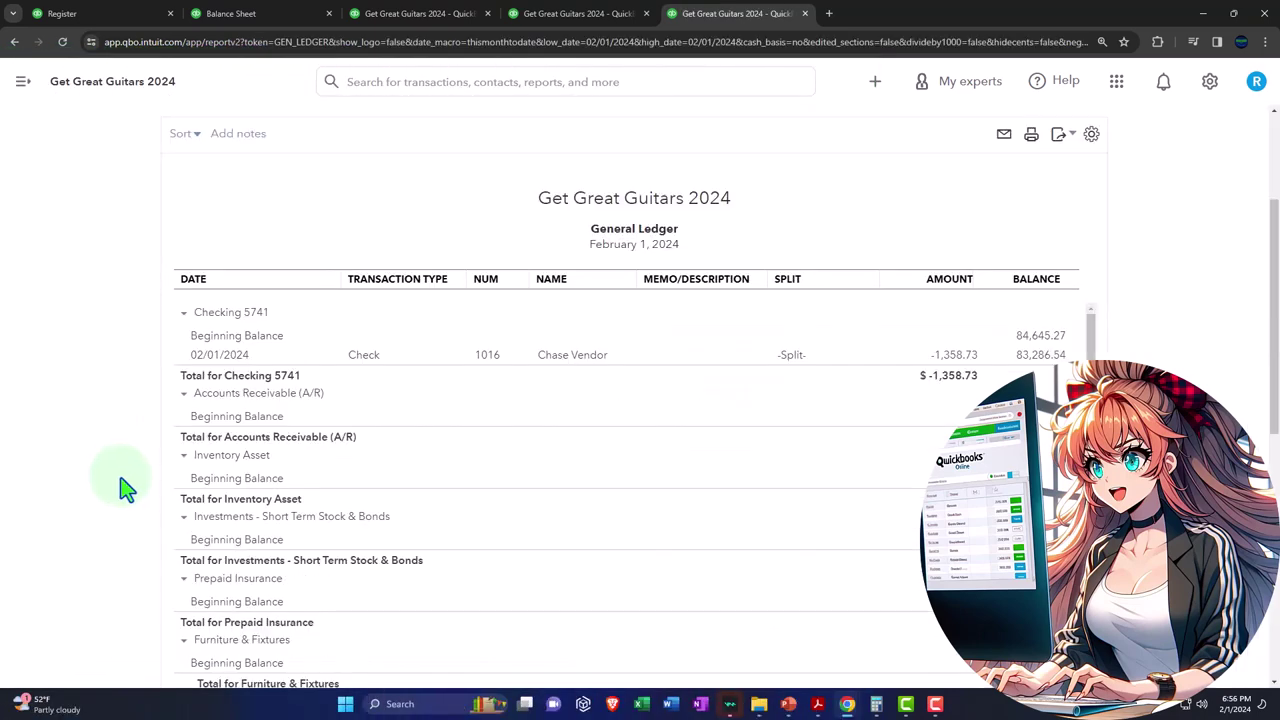
Set the General Ledger report period to 12/31/2023 through 12/31/2023 and run the report.
left_click(275, 215)
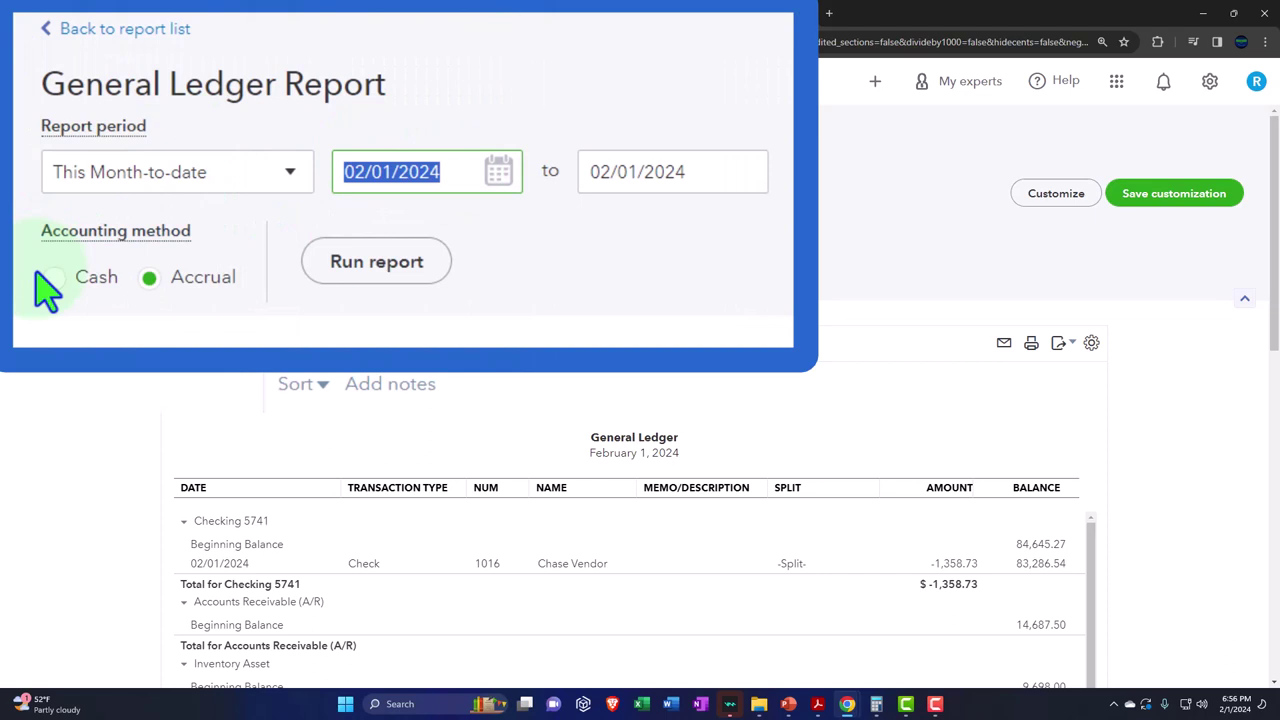
type("12312023")
key("Tab")
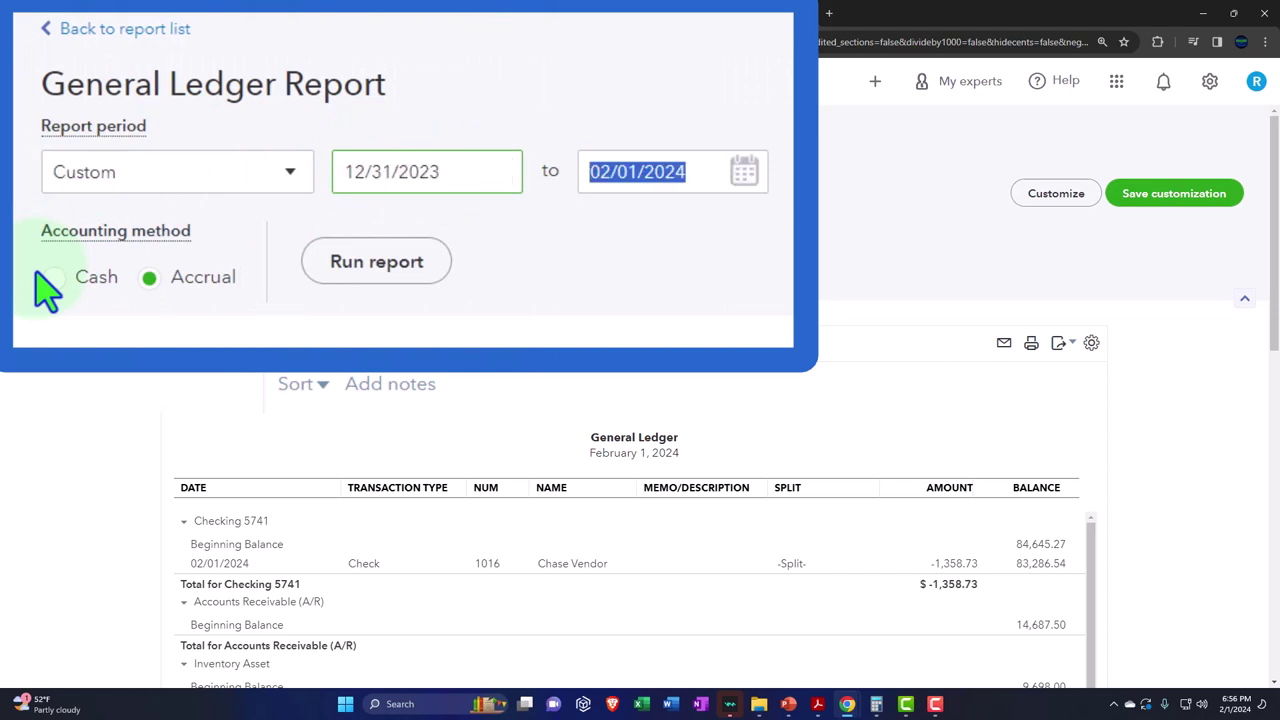
type("12312023")
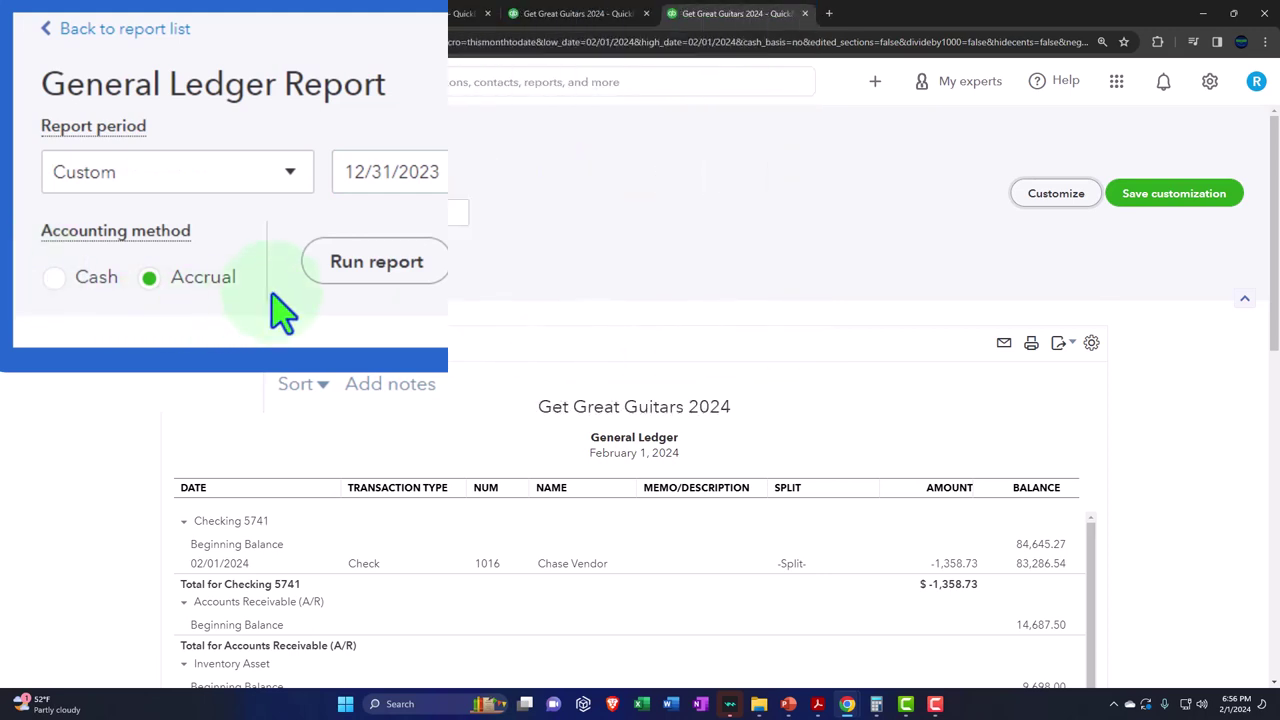
left_click(210, 275)
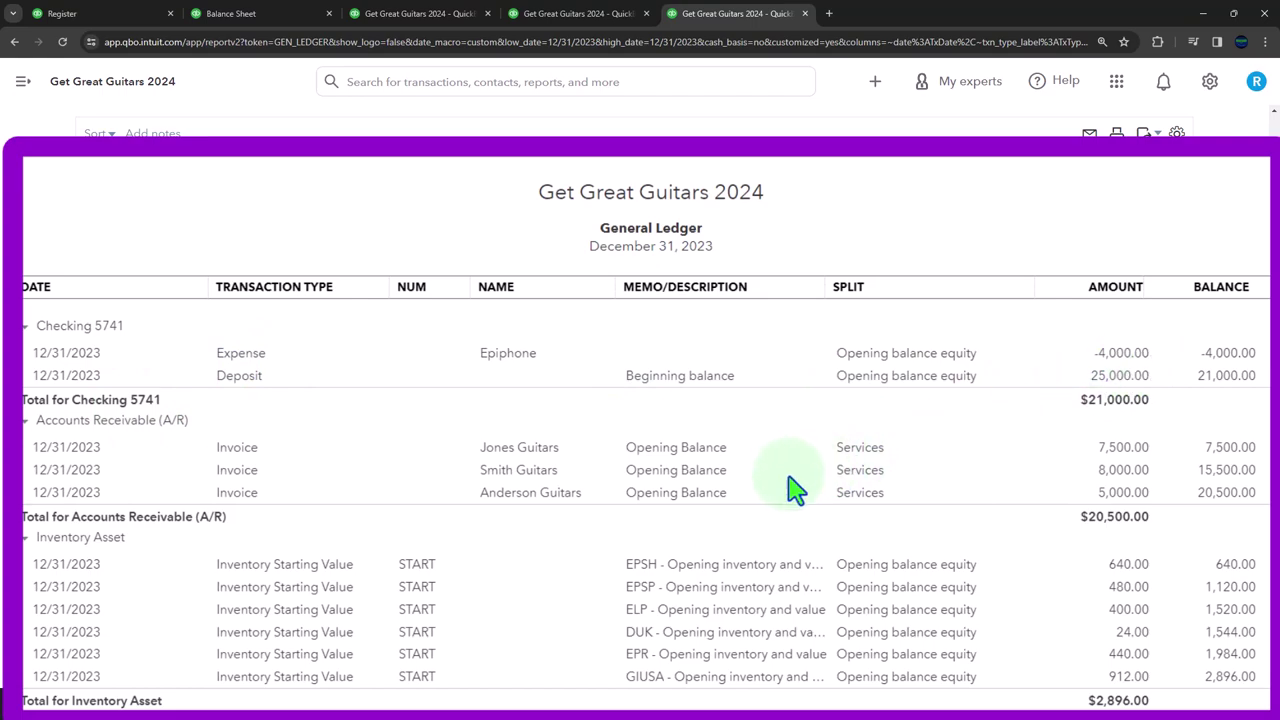
Examine the General Ledger down to the Opening balance equity entries, including the Epiphone expense.
scroll(777, 491, "down", 10)
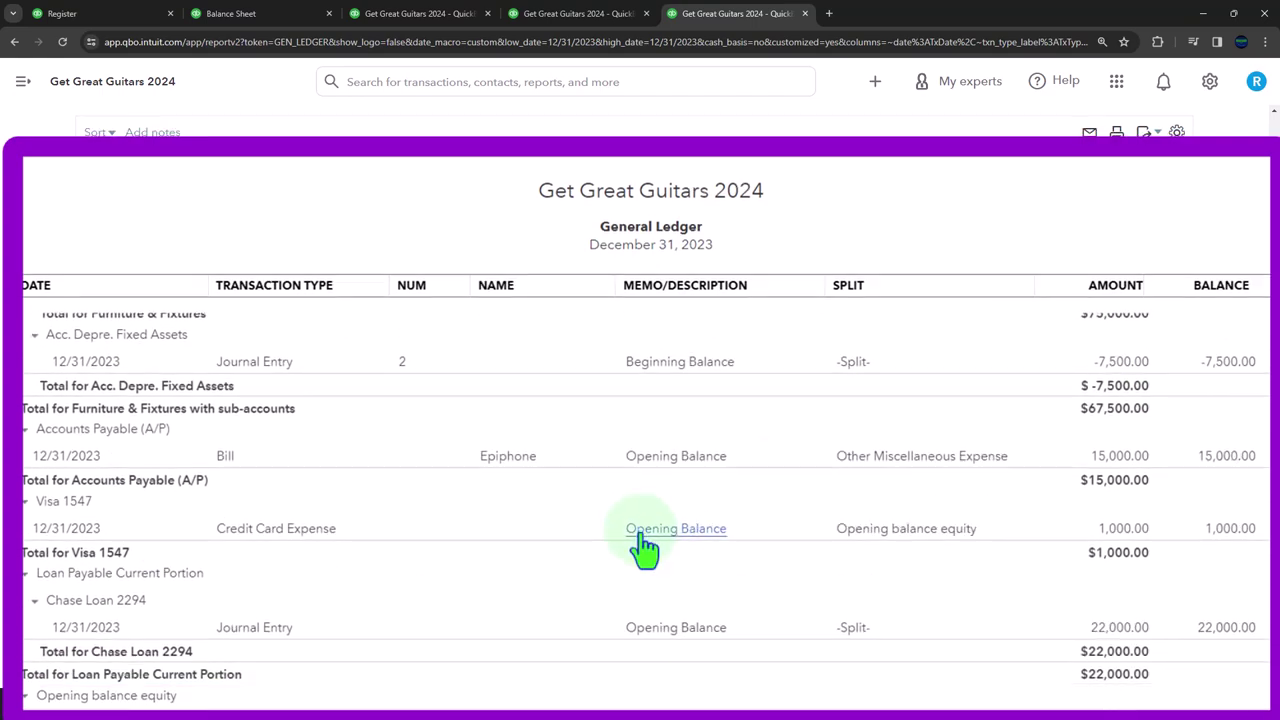
scroll(480, 551, "down", 10)
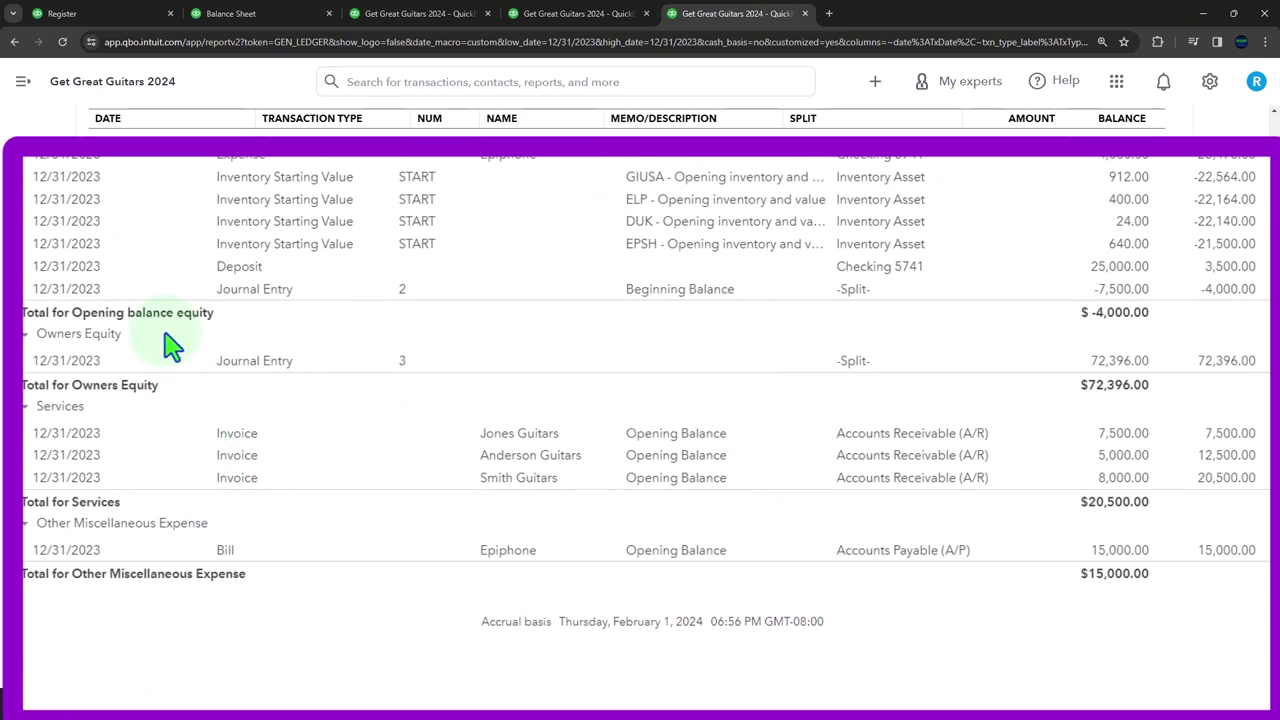
scroll(170, 345, "up", 3)
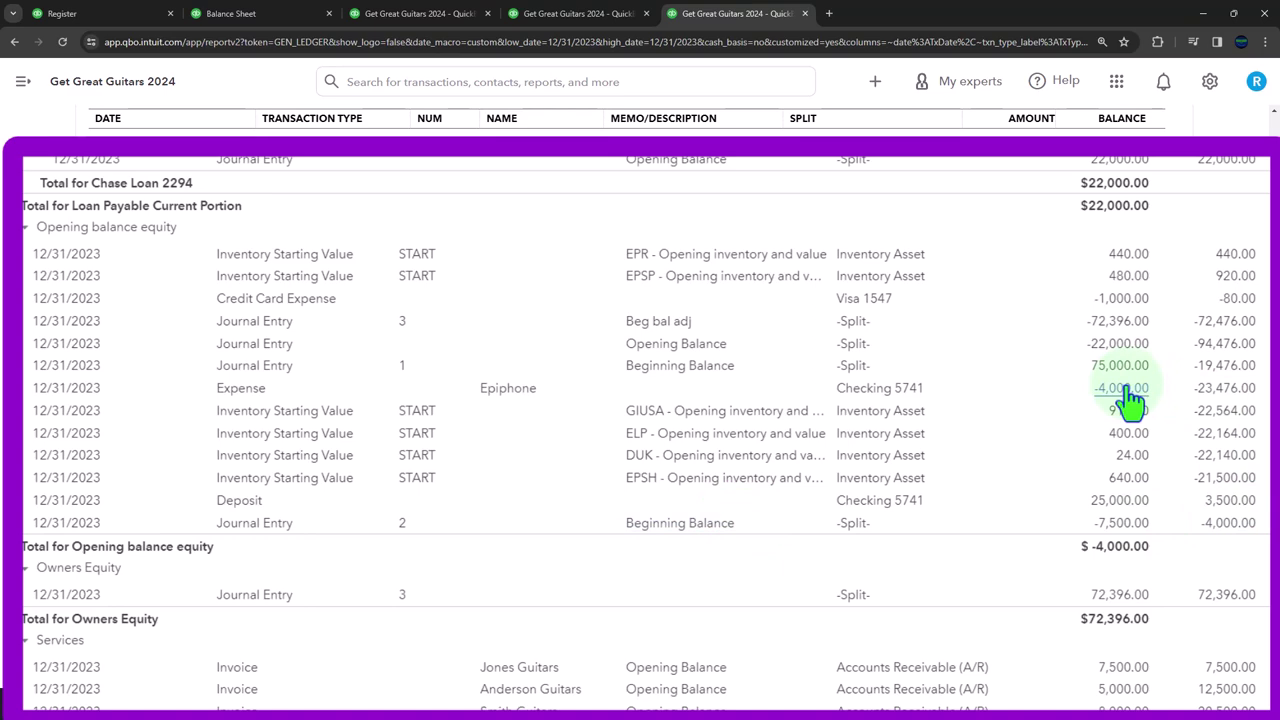
Start a new expense in the Checking 5741 register and date it 12/31/2023.
left_click(114, 13)
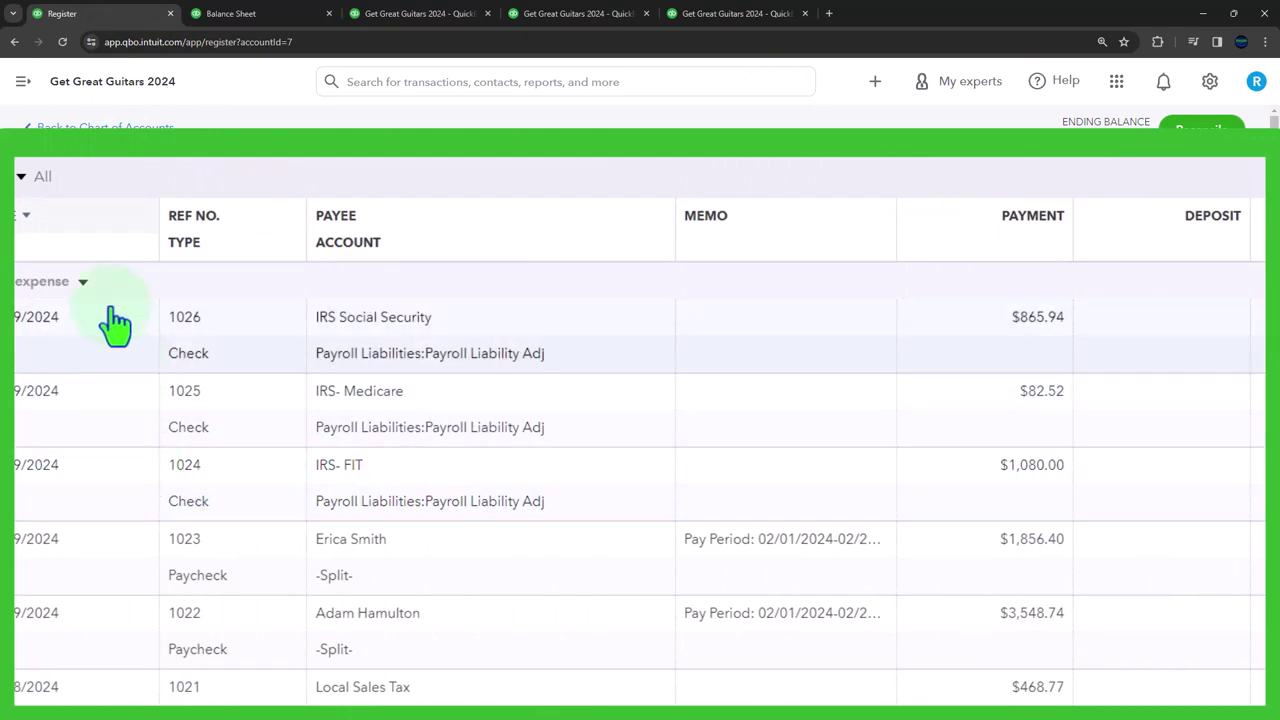
left_click(80, 290)
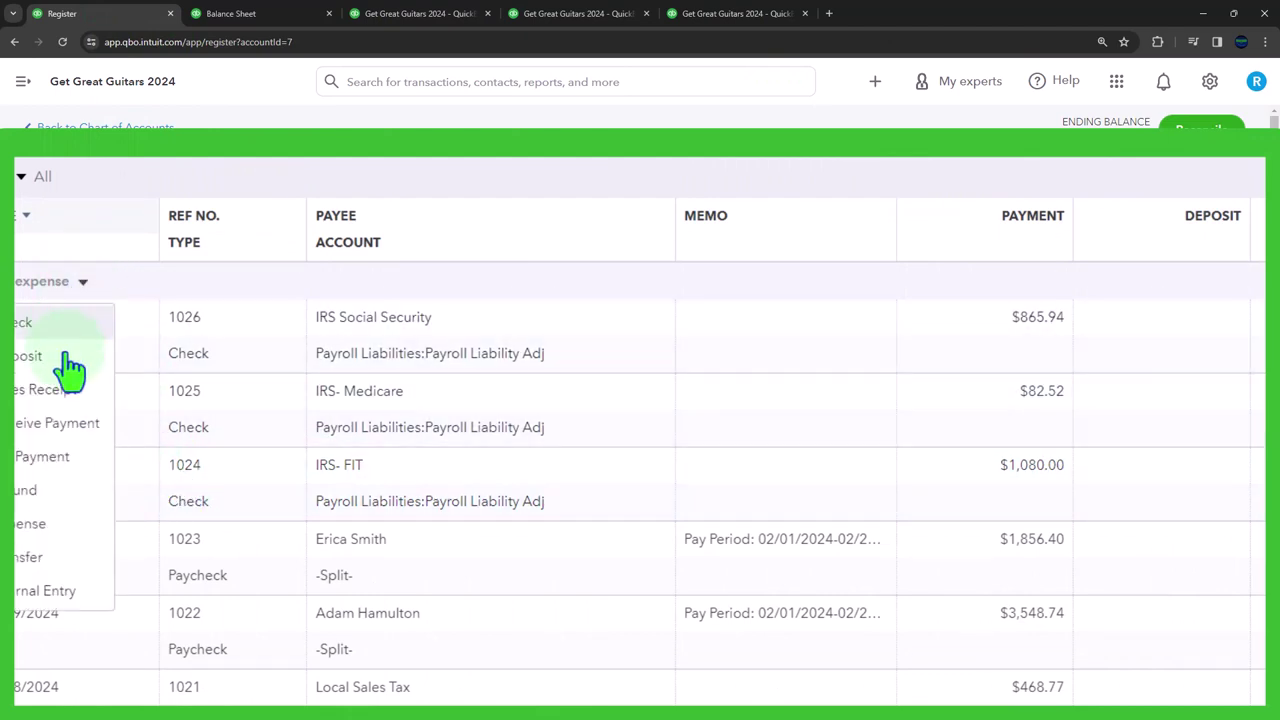
left_click(40, 523)
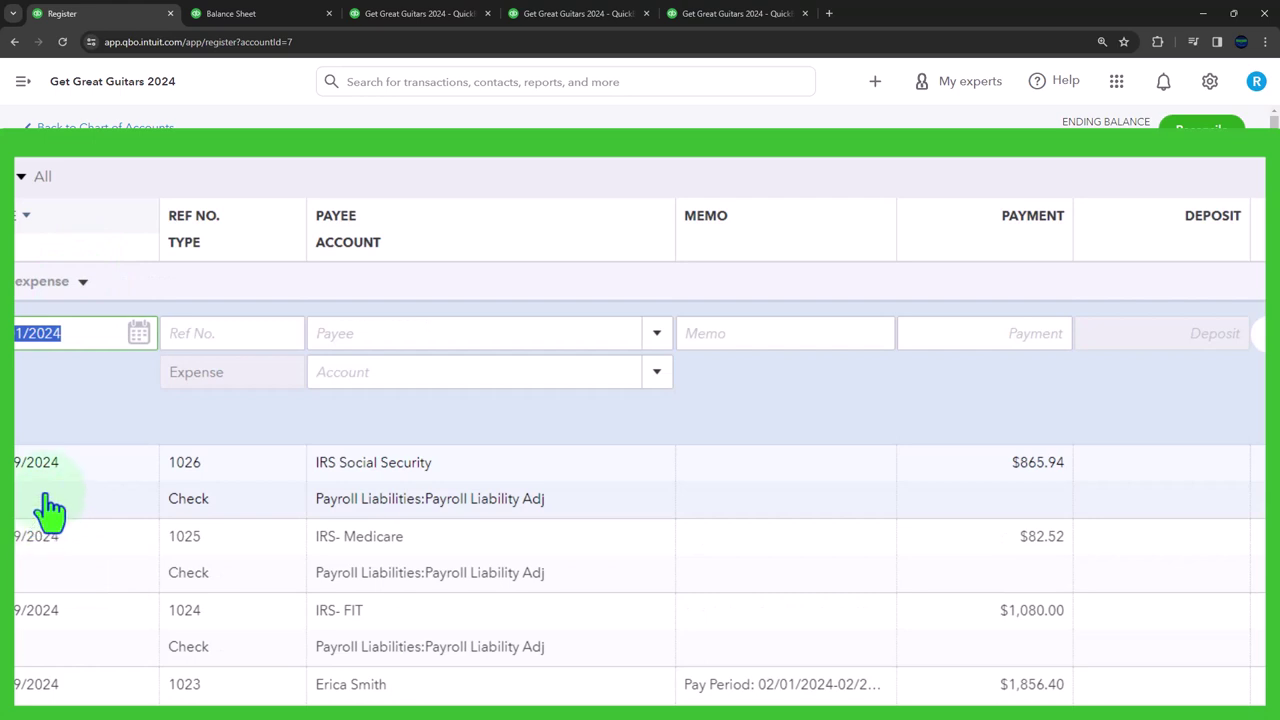
key("BackSpace")
type("12/31/2023")
key("Tab")
key("Tab")
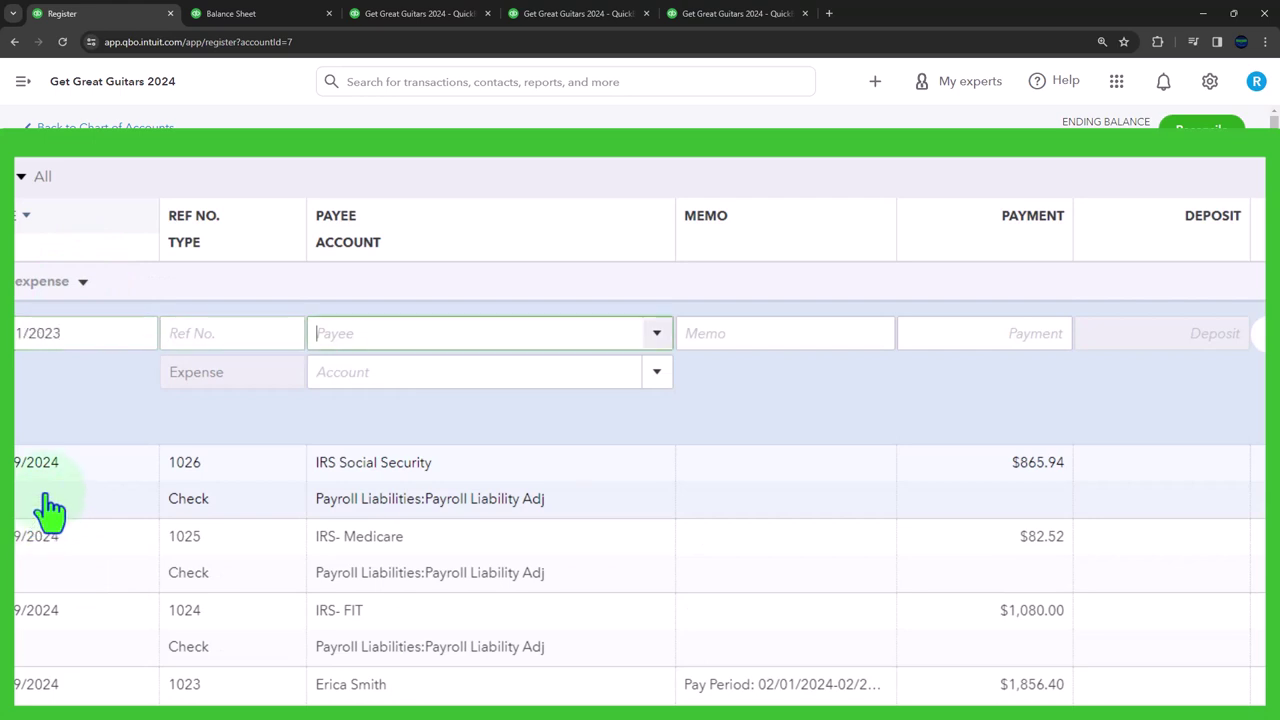
Enter the memo "Prior period expense form" for the new expense, correcting the misspelled words.
key("Tab")
type("Prior pri")
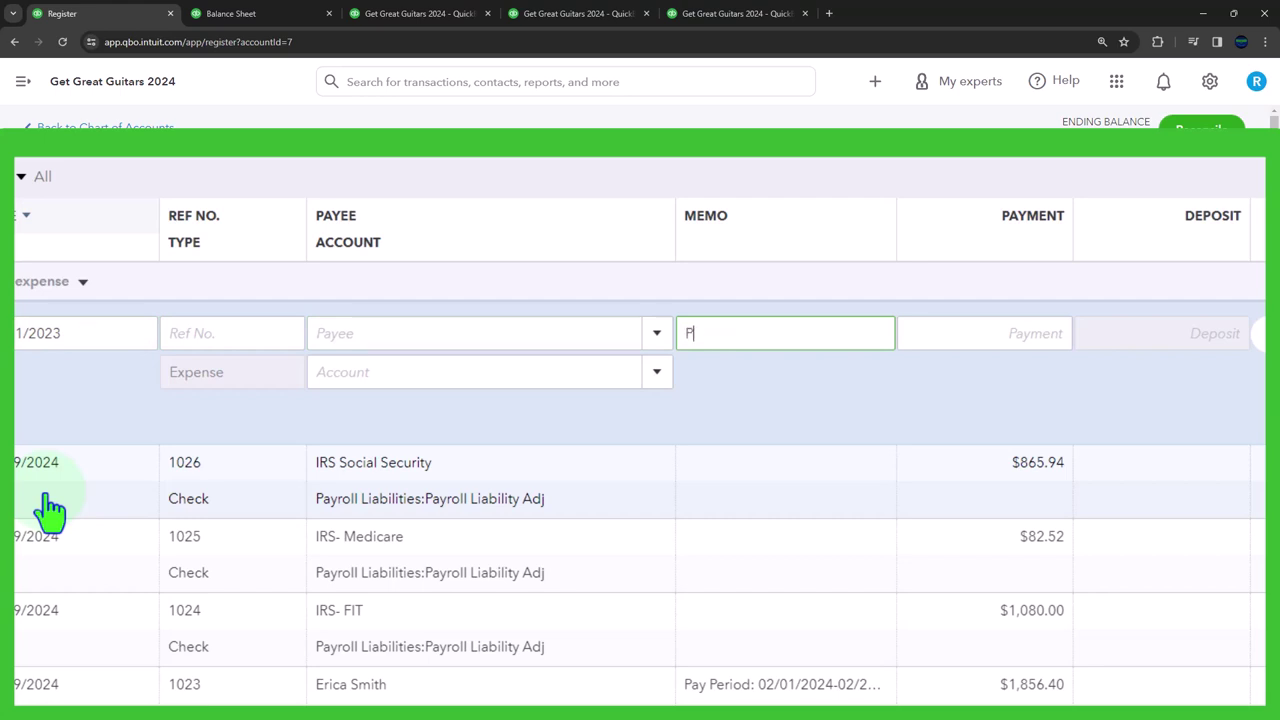
key("BackSpace")
key("BackSpace")
type("eriod expesn")
key("BackSpace")
key("BackSpace")
type("se form")
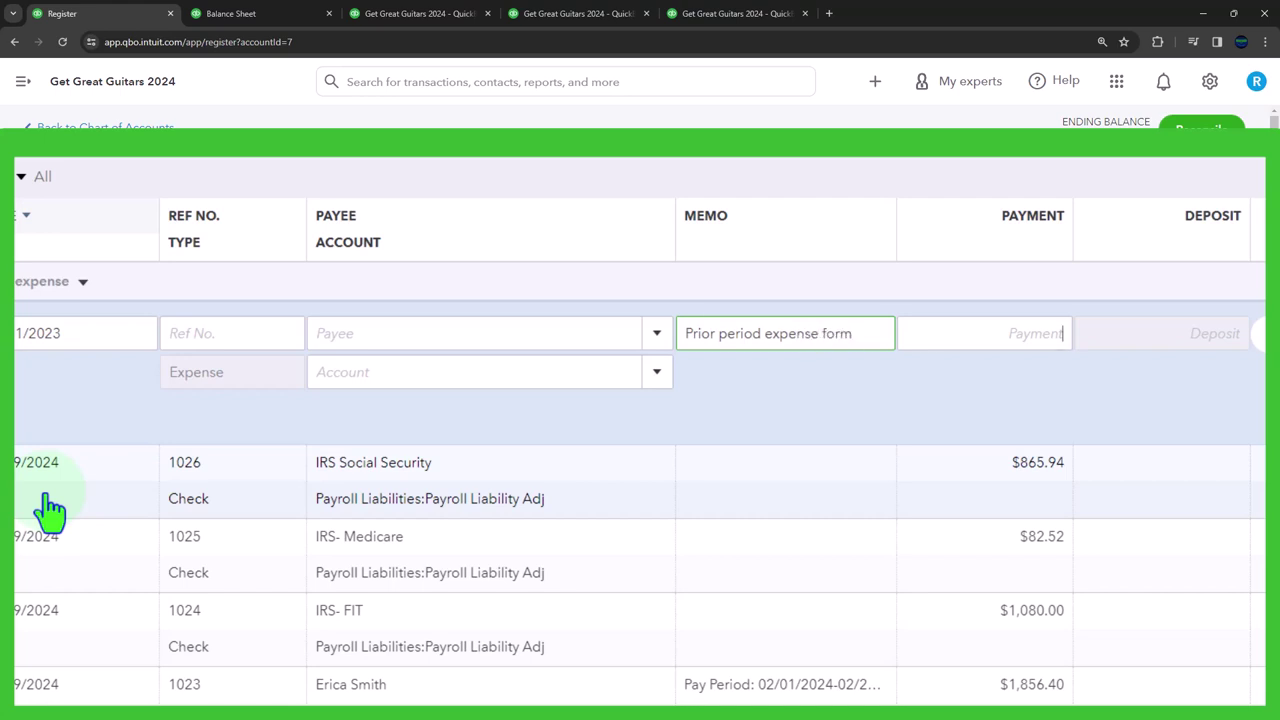
key("Tab")
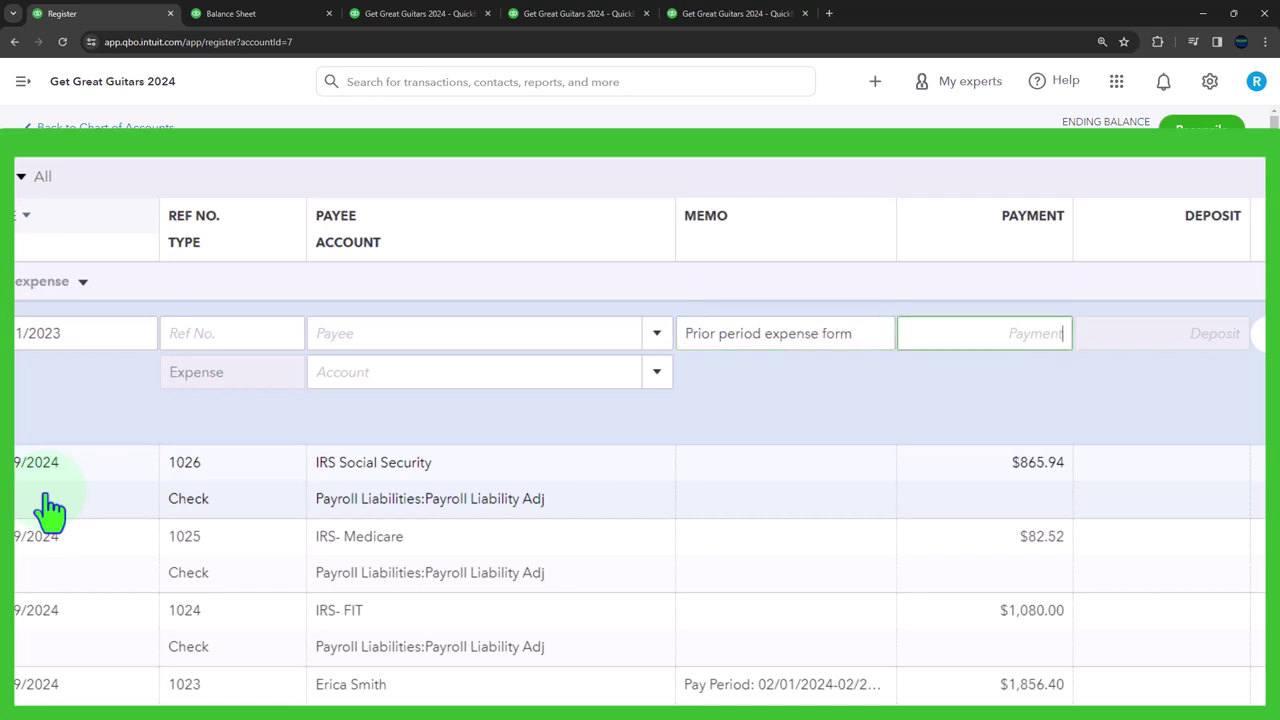
Set the expense's payment to 1,000.00 and its payee to Epiphone.
type("1000")
key("Tab")
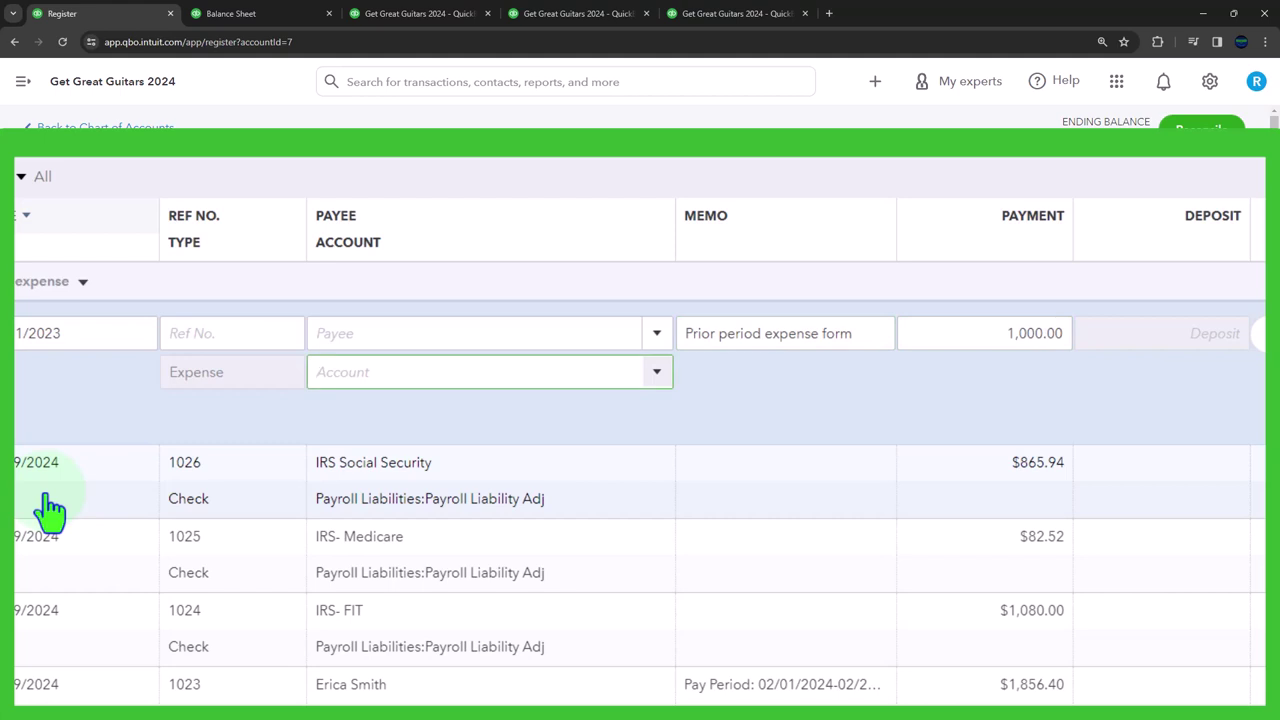
left_click(348, 340)
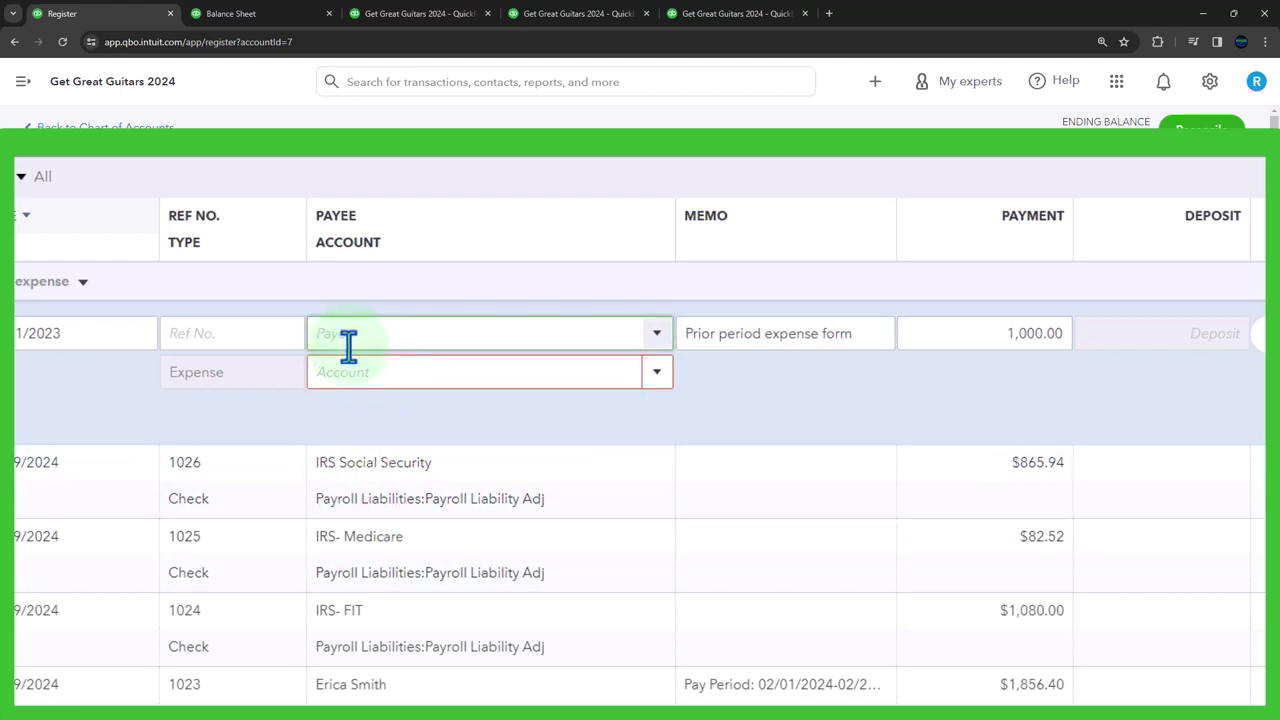
type("Epiphone")
key("Tab")
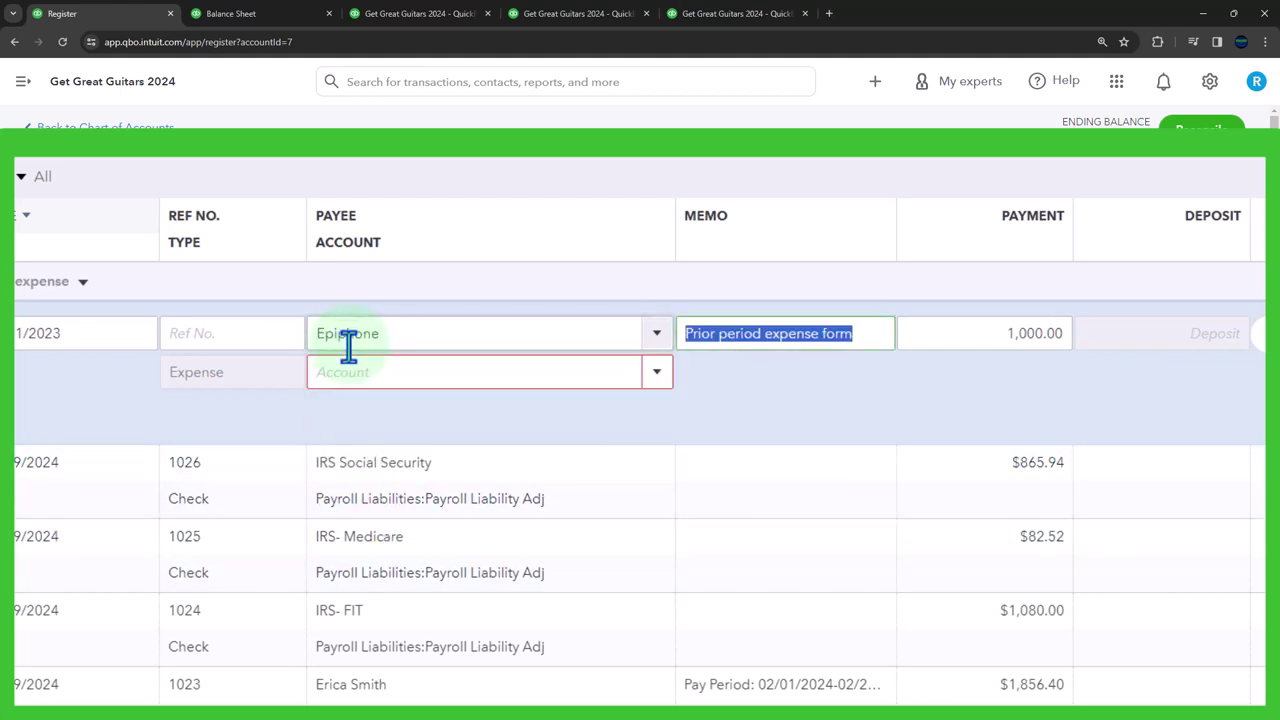
Assign the expense to the Opening balance equity account and save the transaction.
left_click(344, 368)
type("op")
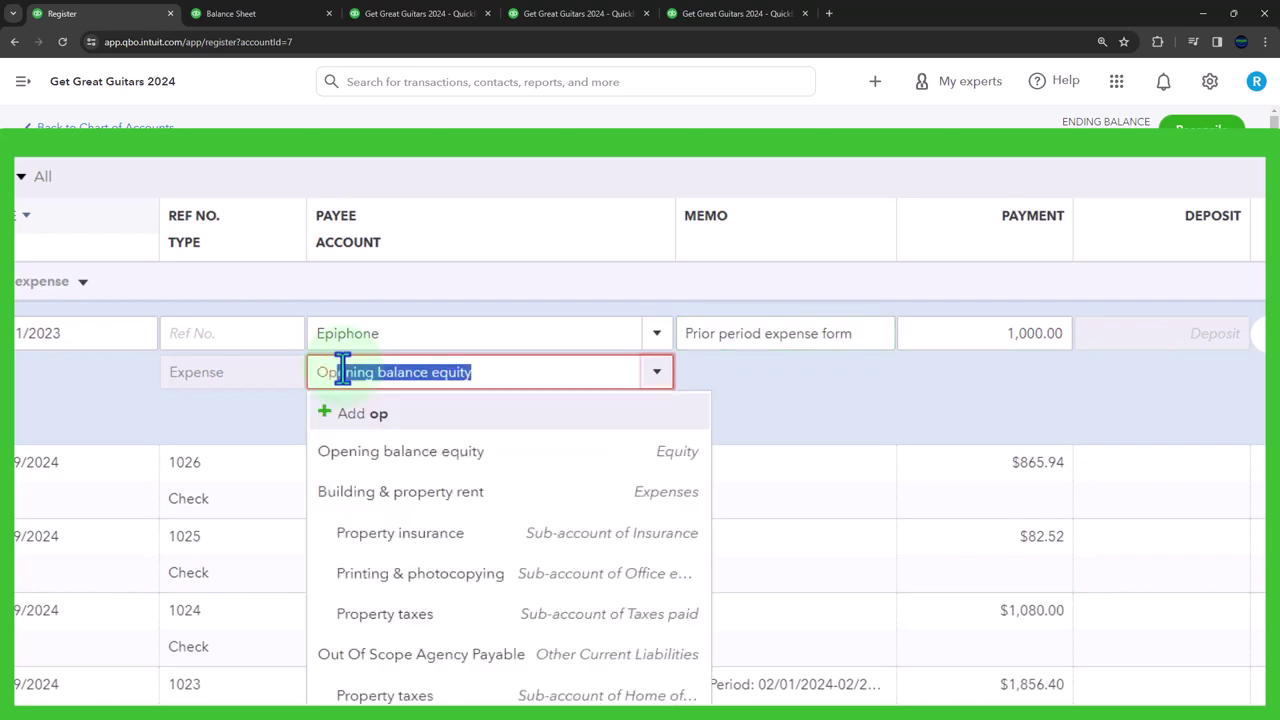
left_click(378, 453)
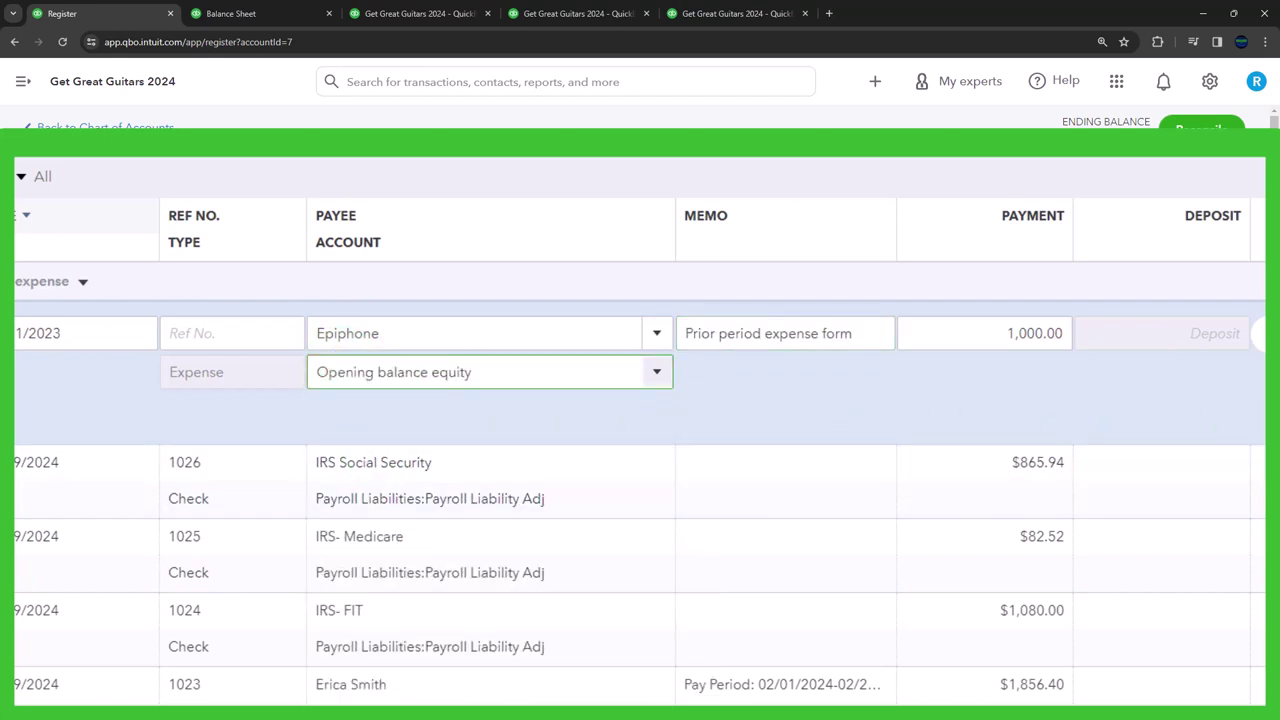
key("Return")
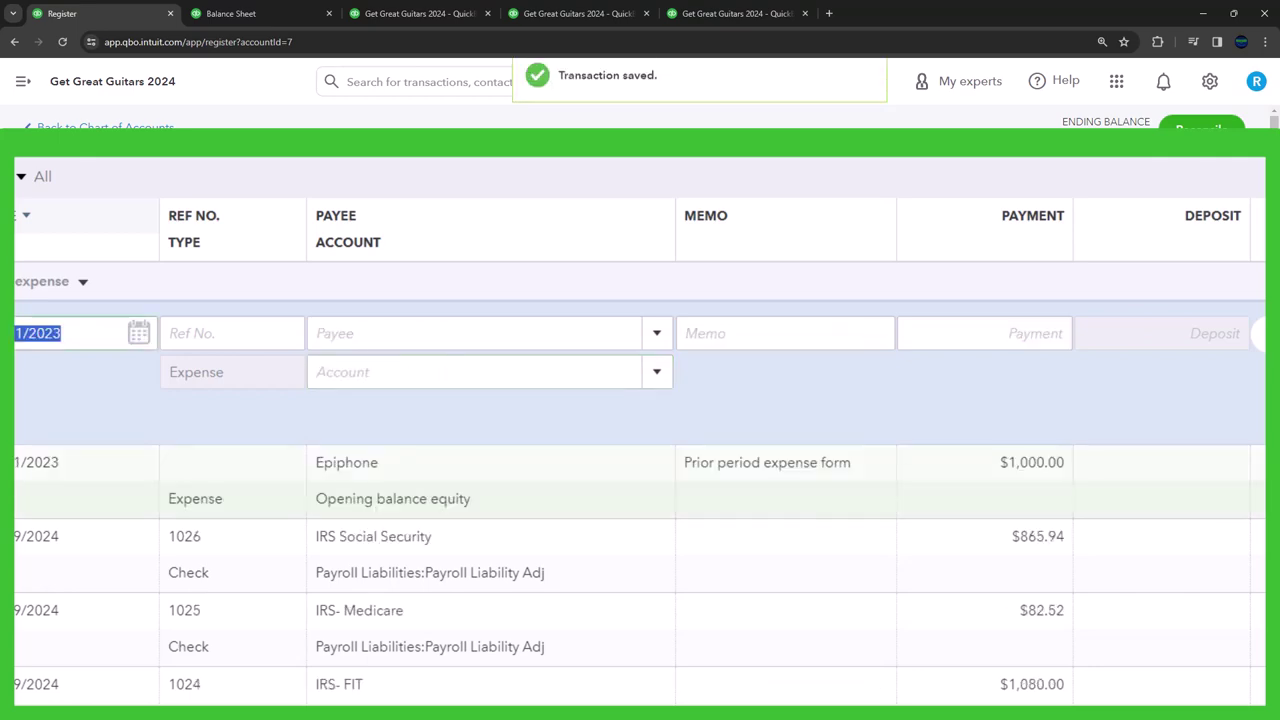
Rerun the Balance Sheet report and examine Opening balance equity and the Checking 5741 balance.
left_click(275, 20)
scroll(519, 405, "up", 10)
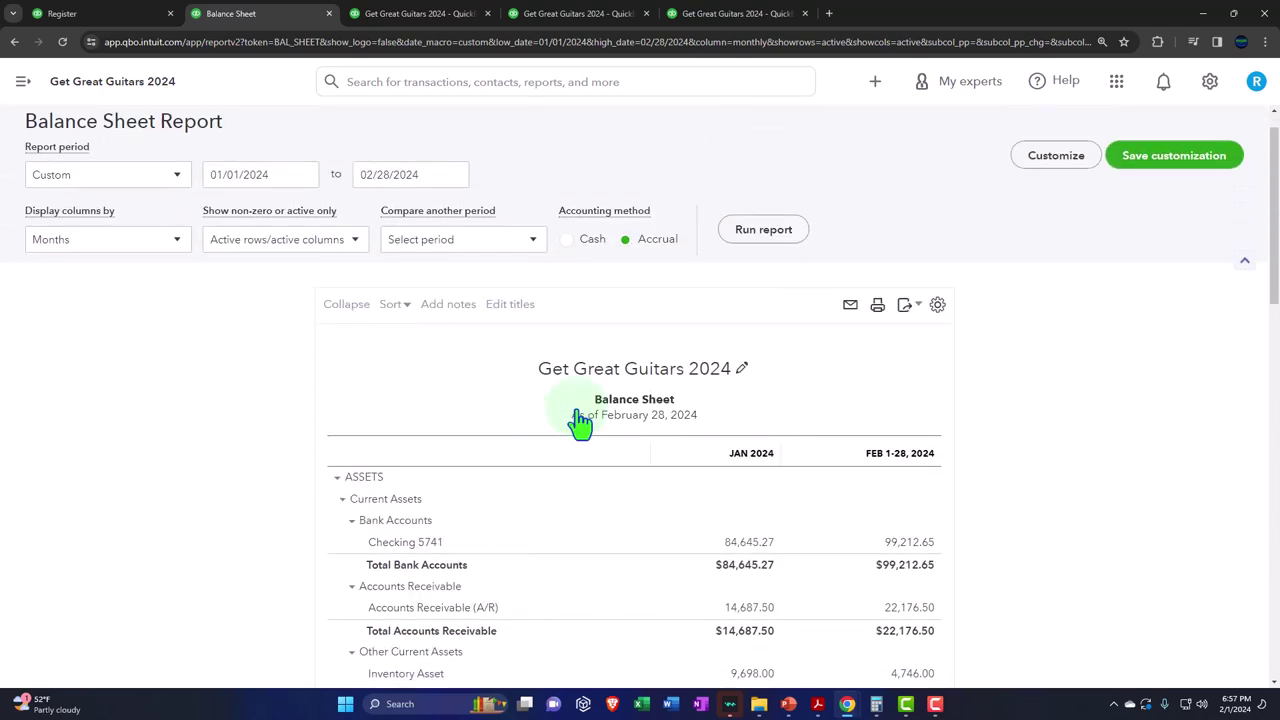
left_click(760, 270)
scroll(750, 420, "down", 10)
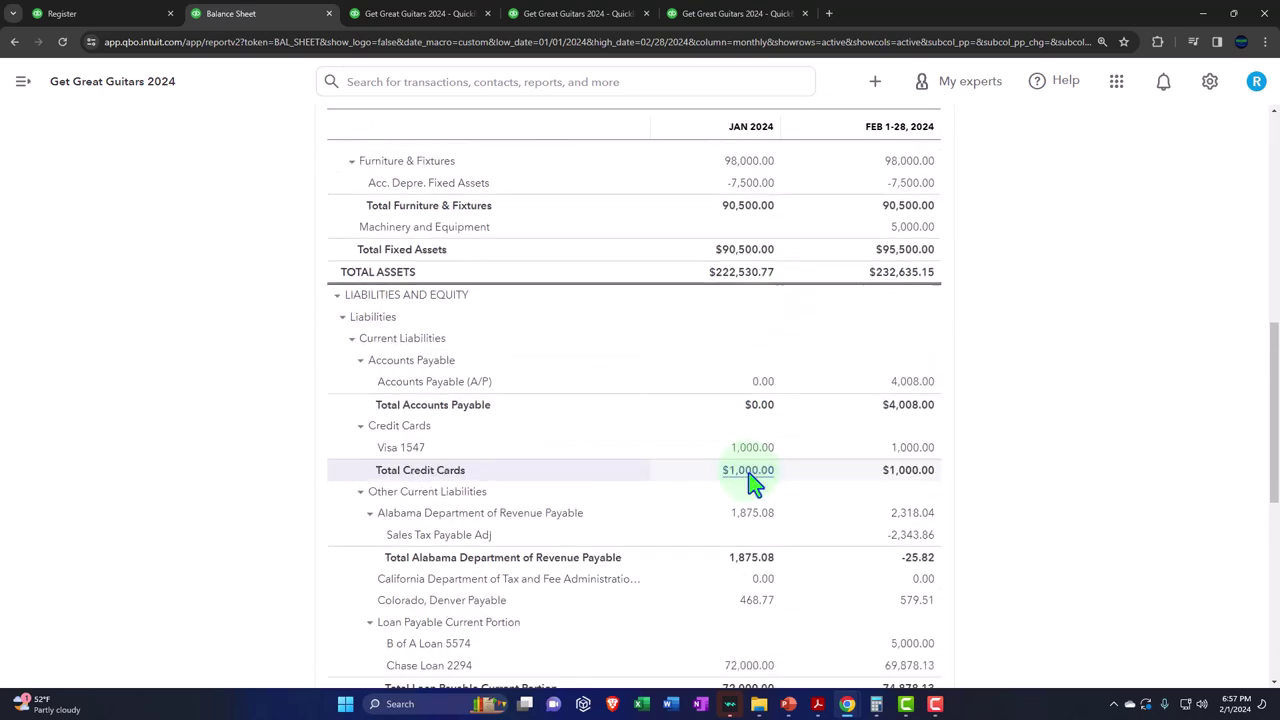
scroll(805, 555, "down", 2)
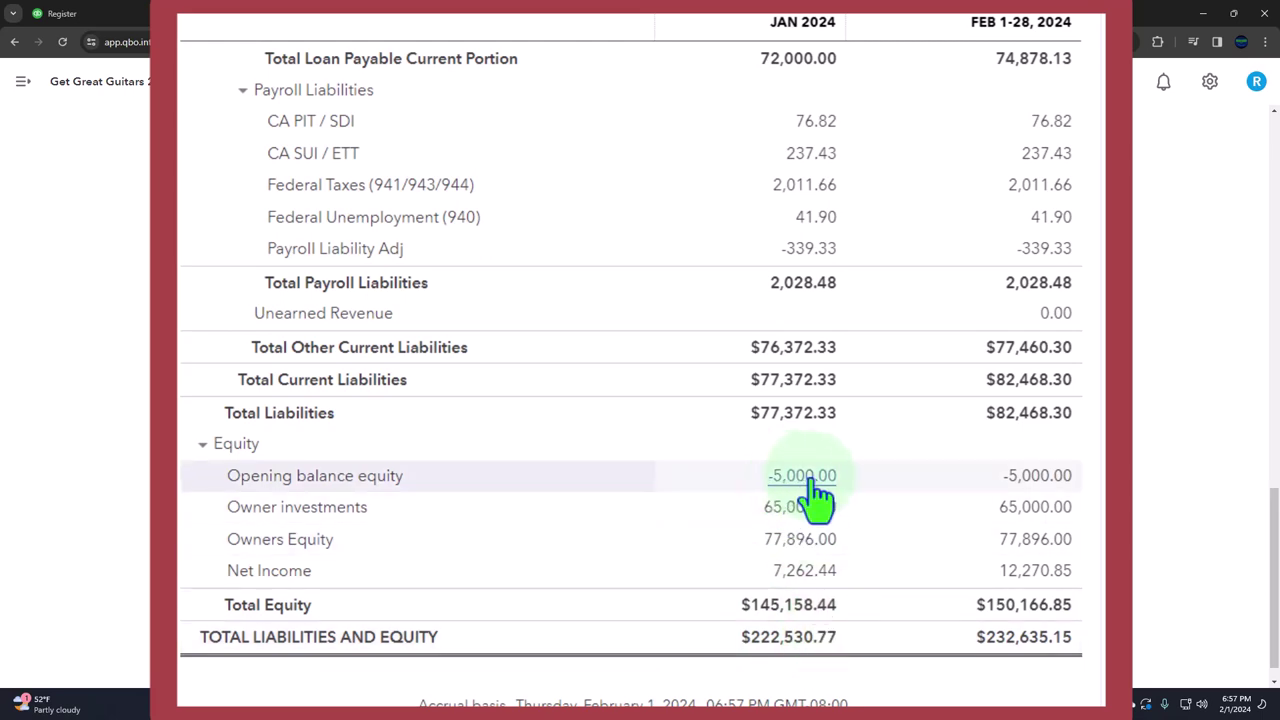
scroll(815, 495, "up", 14)
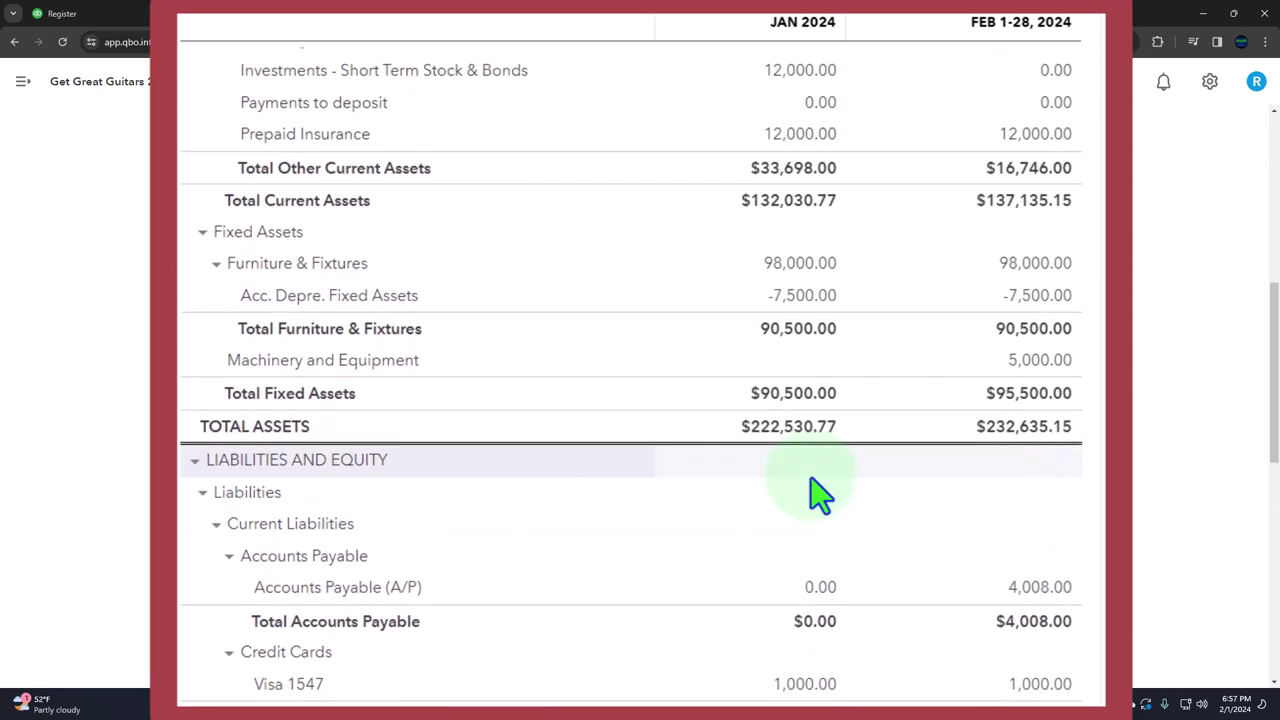
scroll(815, 495, "up", 1)
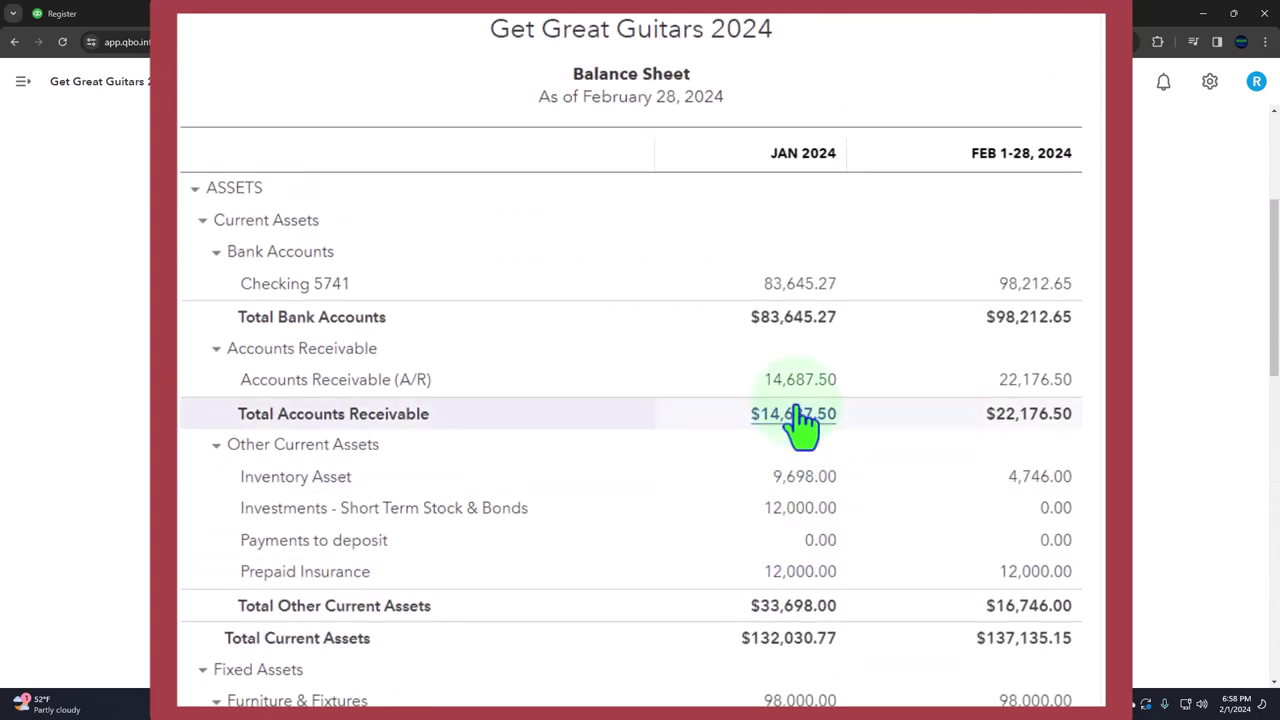
Rerun the General Ledger report for 12/31/2023 and check the Checking 5741 entries for the new expense.
left_click(780, 292)
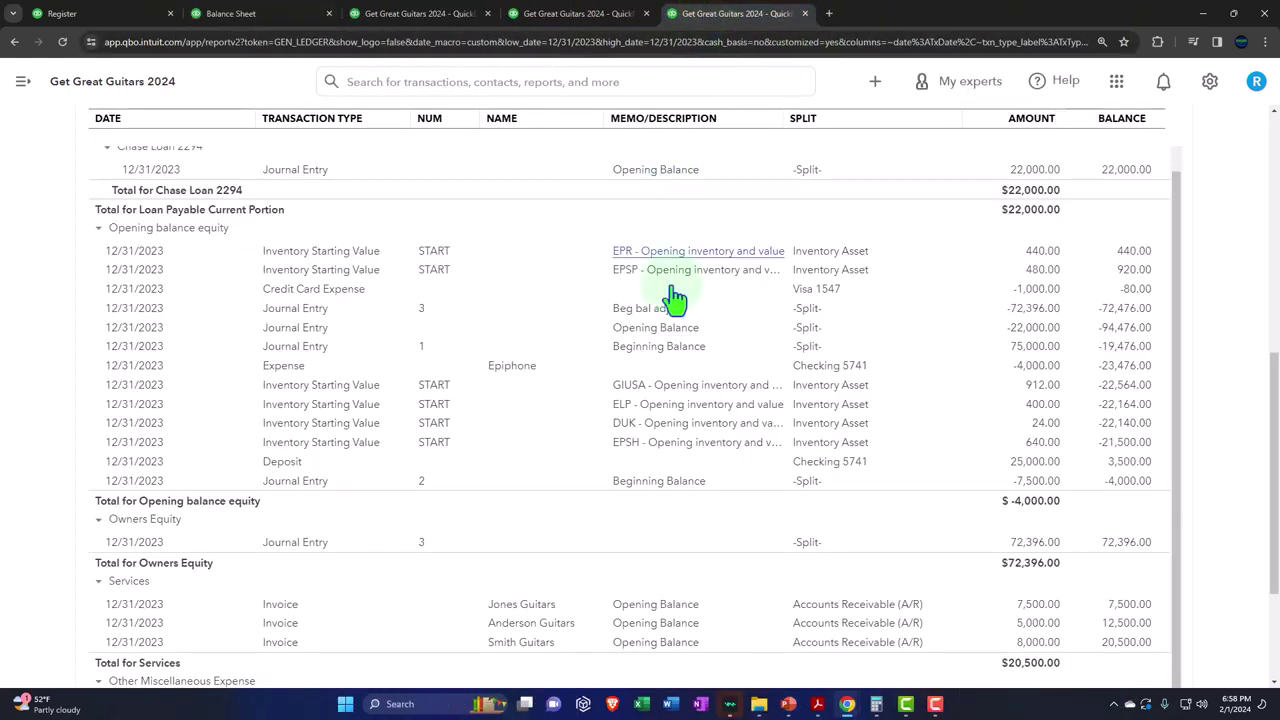
scroll(676, 320, "up", 11)
scroll(674, 340, "down", 4)
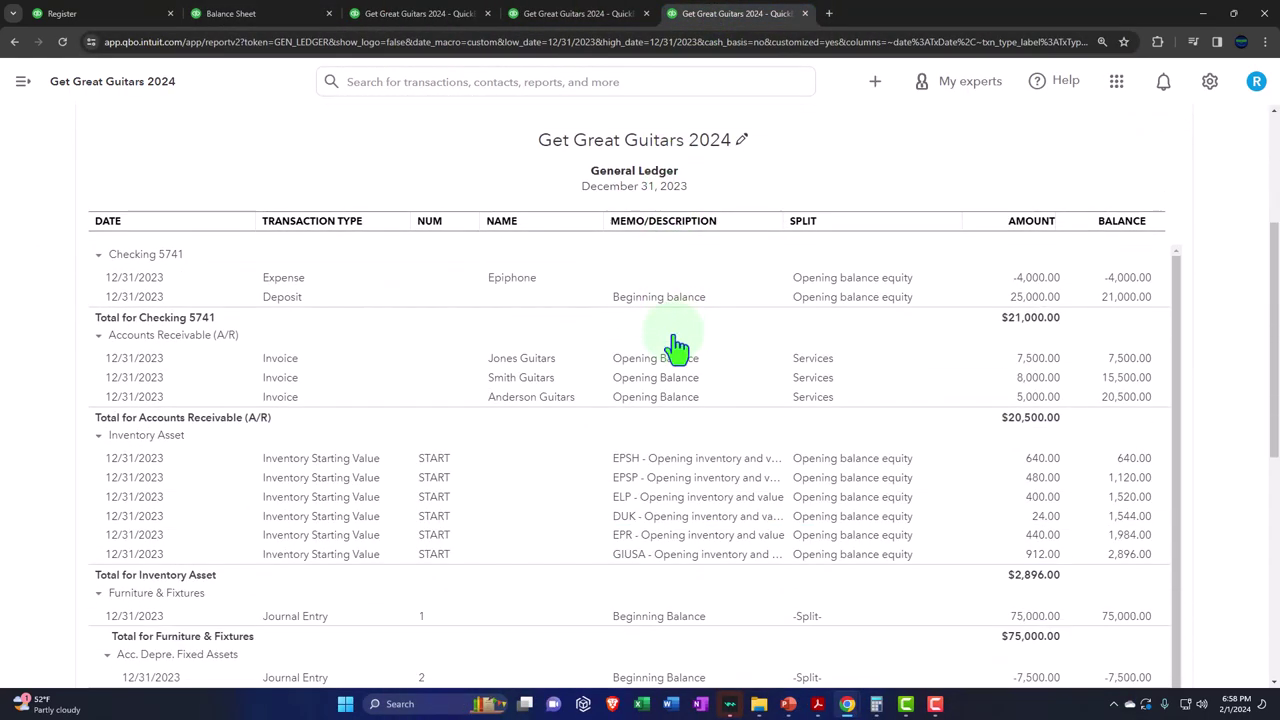
scroll(673, 340, "up", 4)
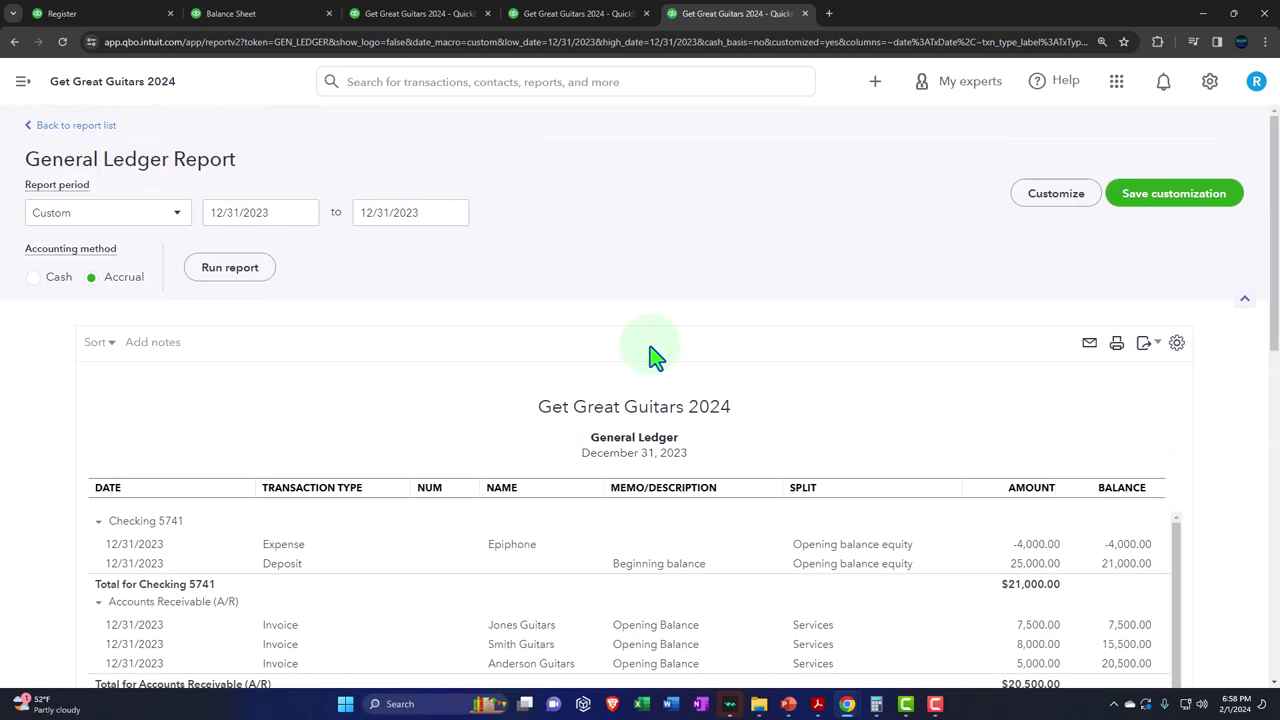
left_click(240, 268)
scroll(306, 434, "down", 2)
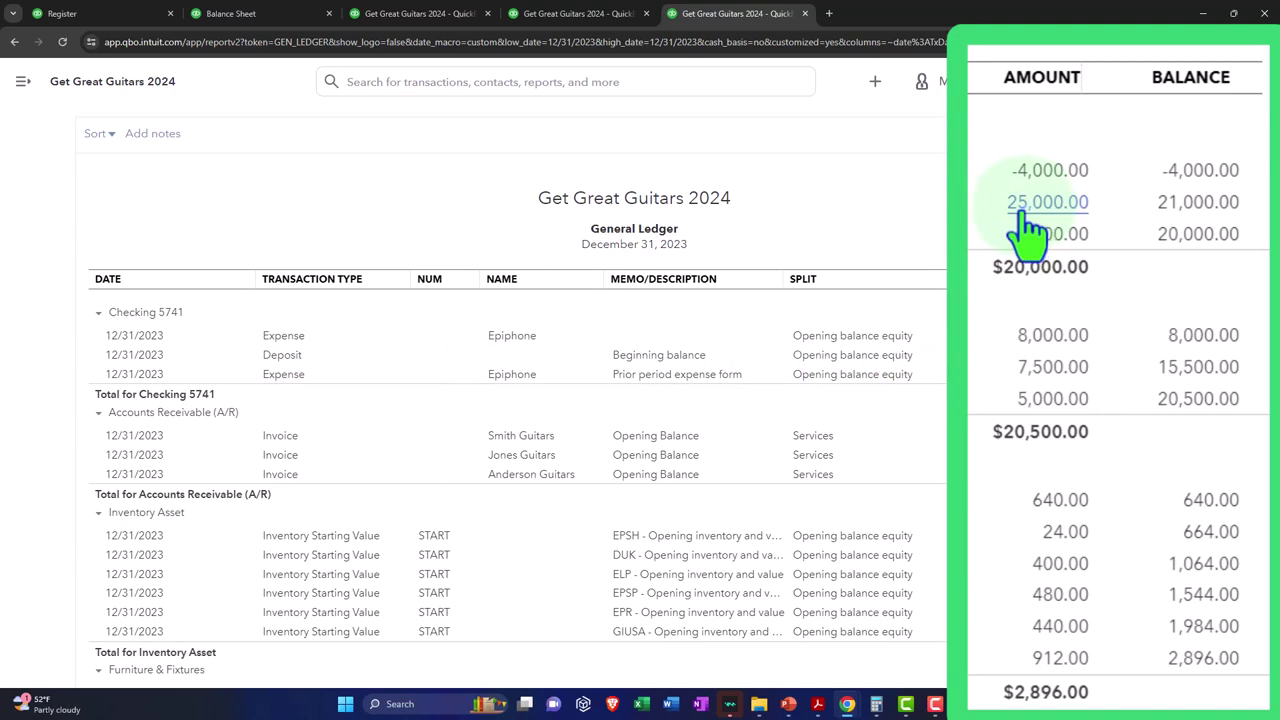
Start a deposit in the Checking 5741 register dated 12/31/2023, with the memo "Begginning balance adjustment for outstanding checks".
left_click(88, 22)
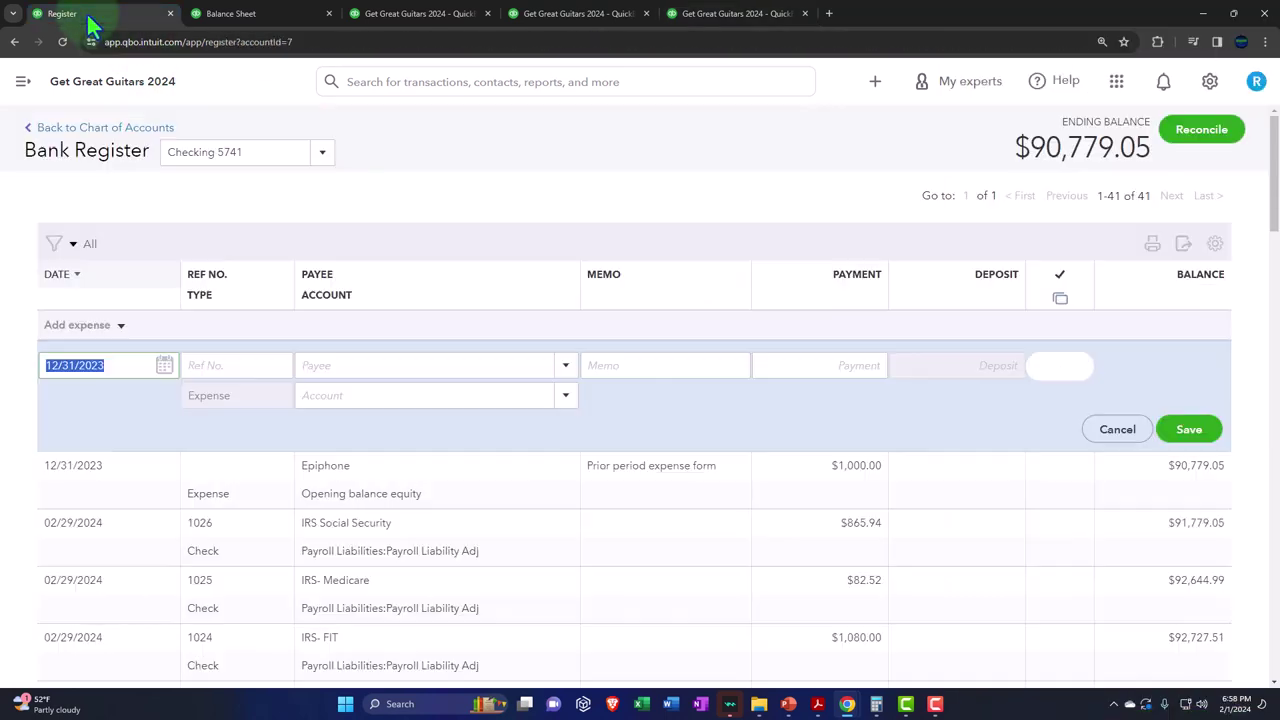
left_click(121, 325)
left_click(118, 368)
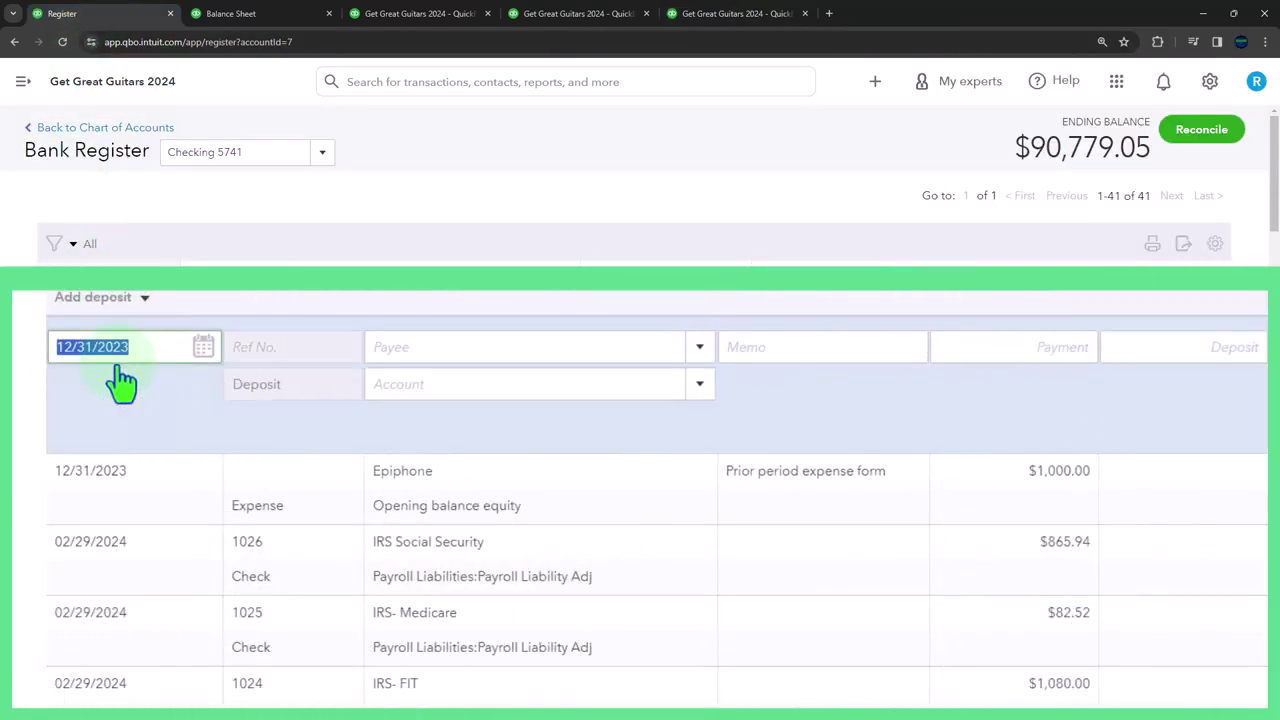
key("Tab")
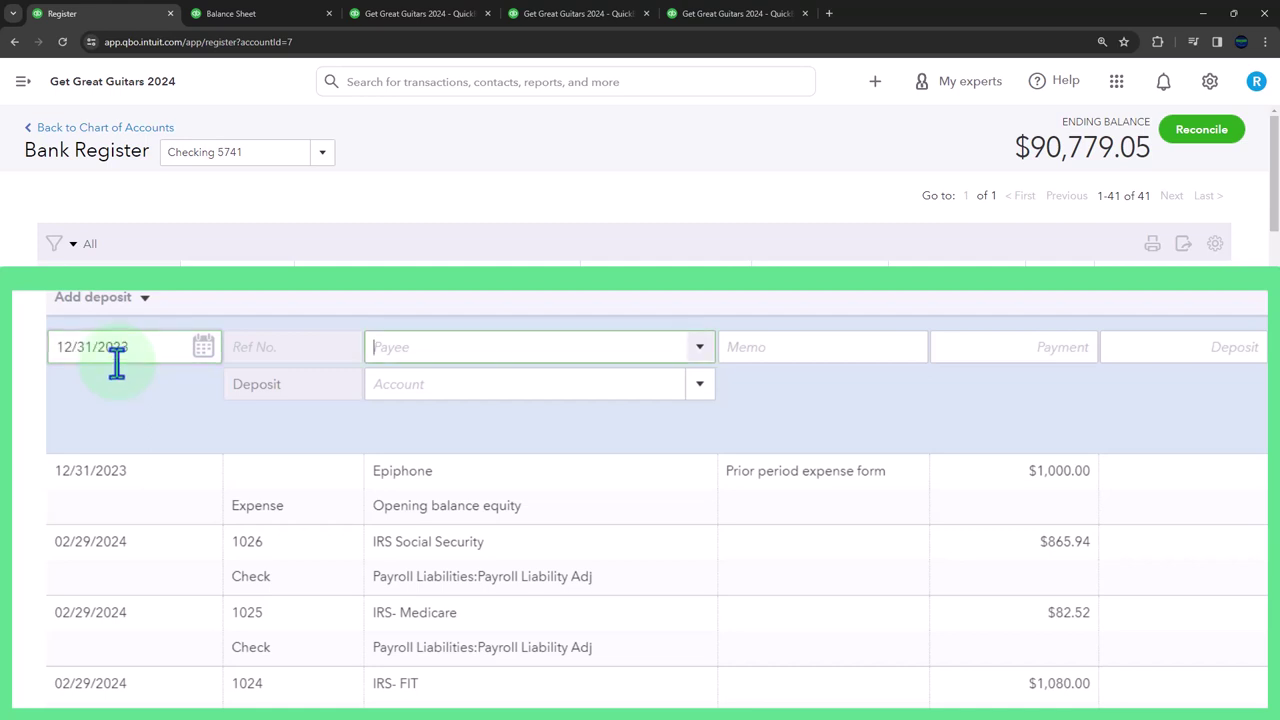
key("Tab")
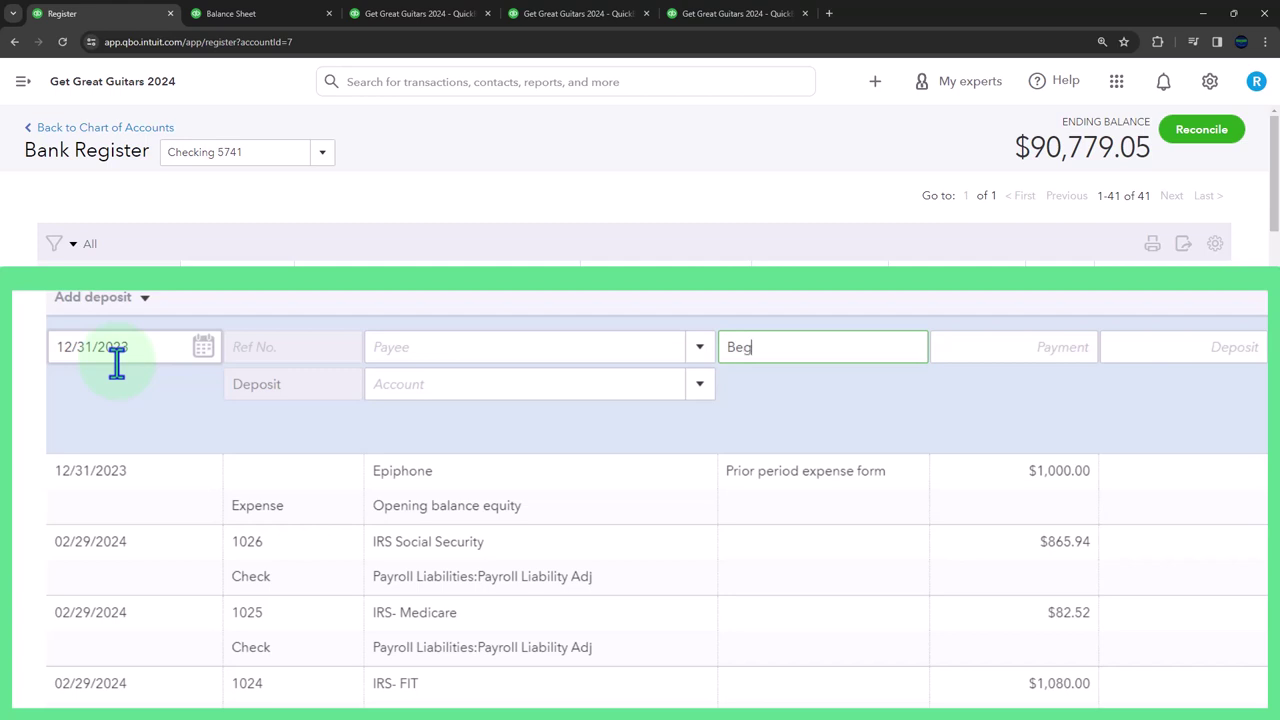
type("Begginning b a")
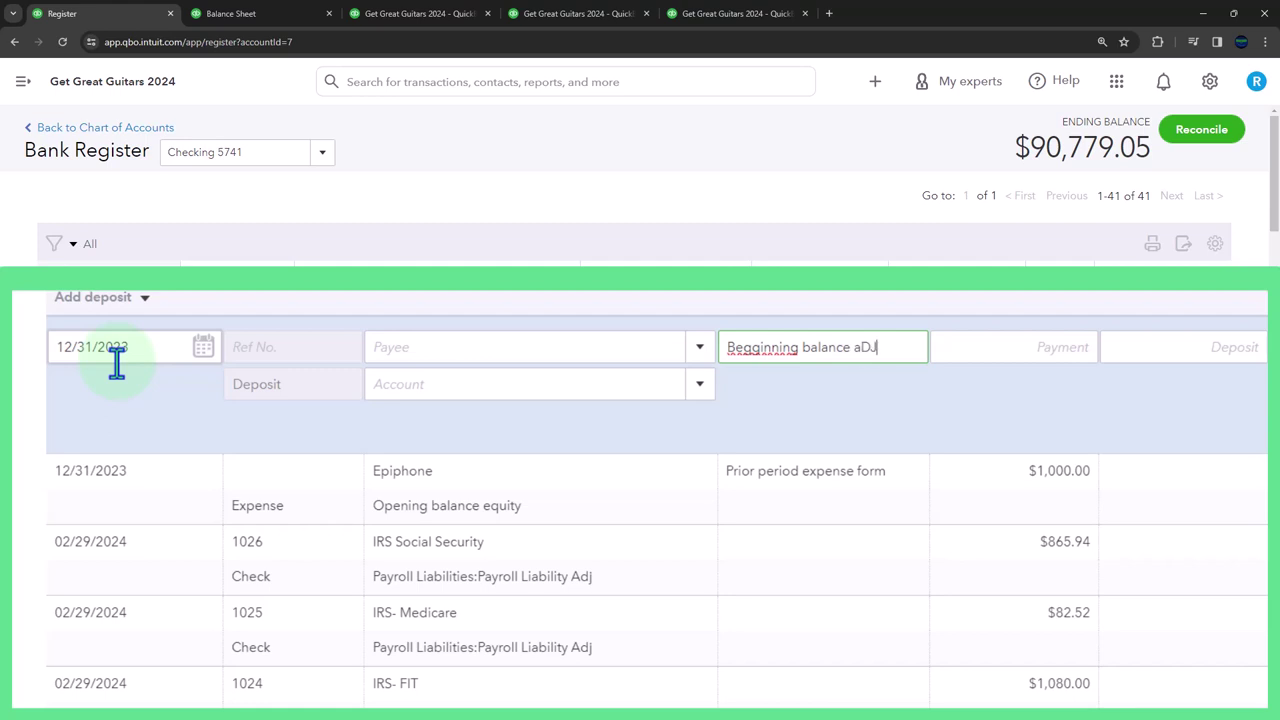
type("lance adjustment for outstan")
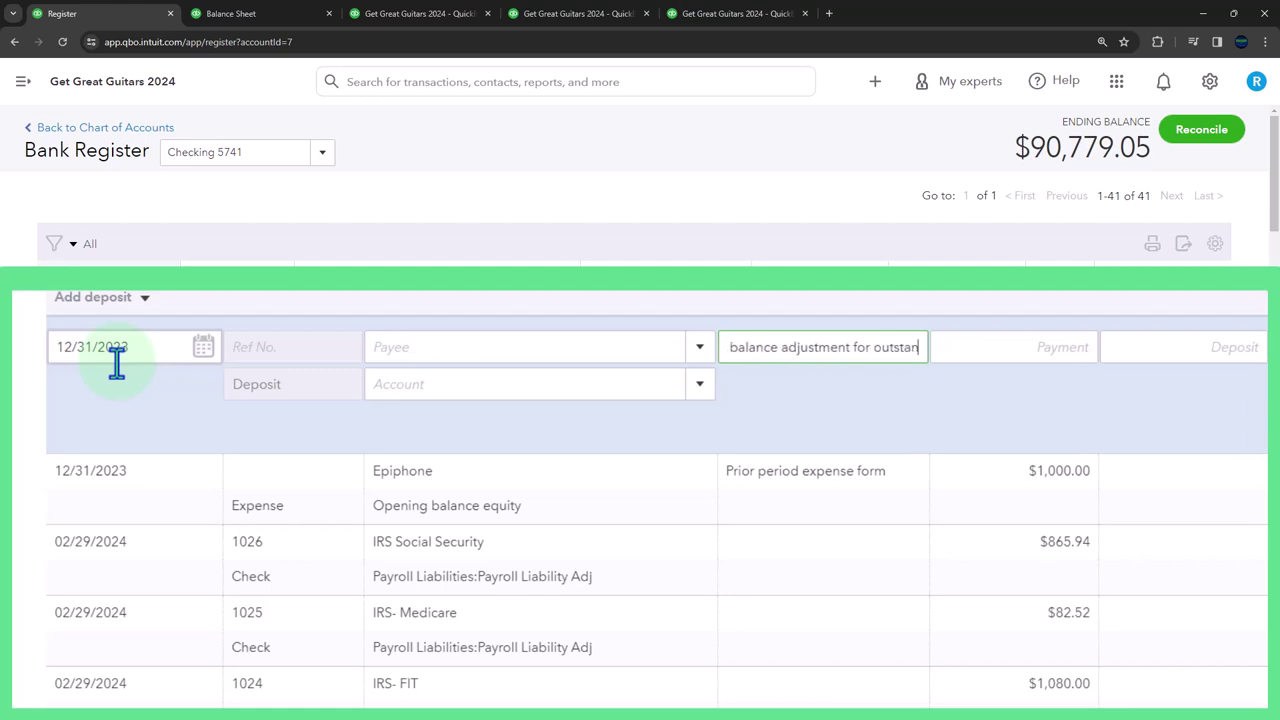
type("ding ch")
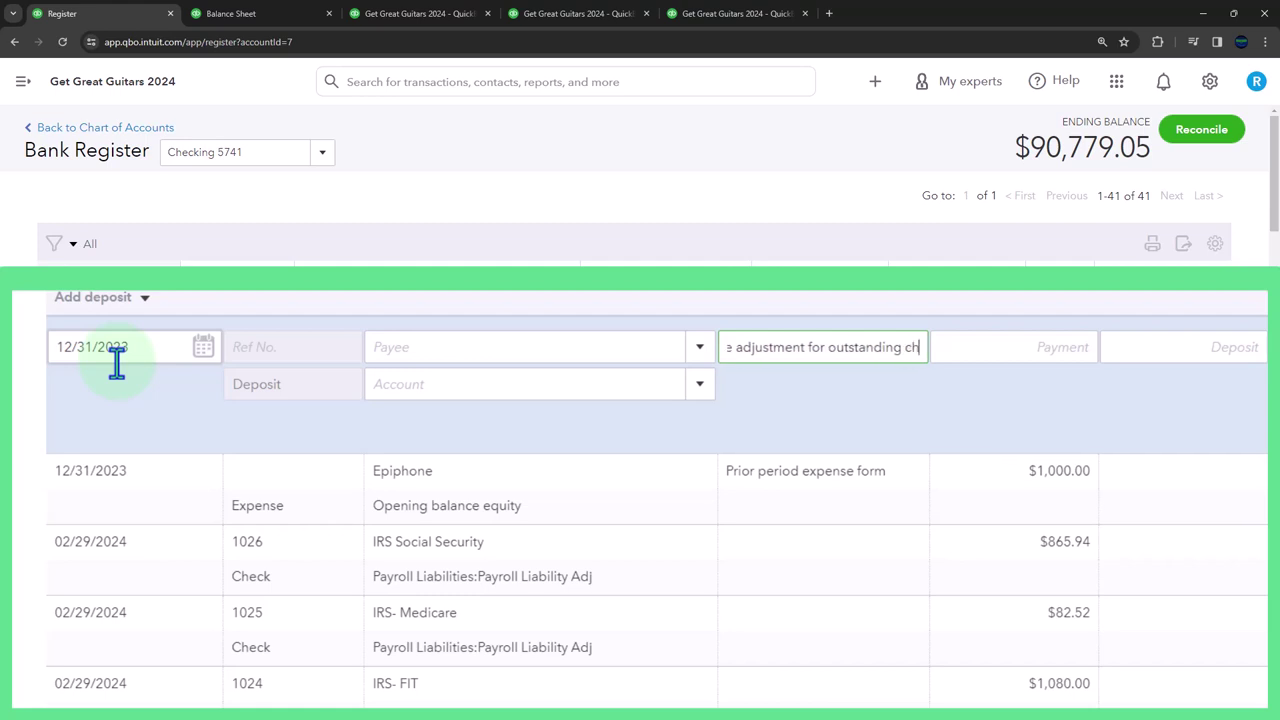
type("ecks")
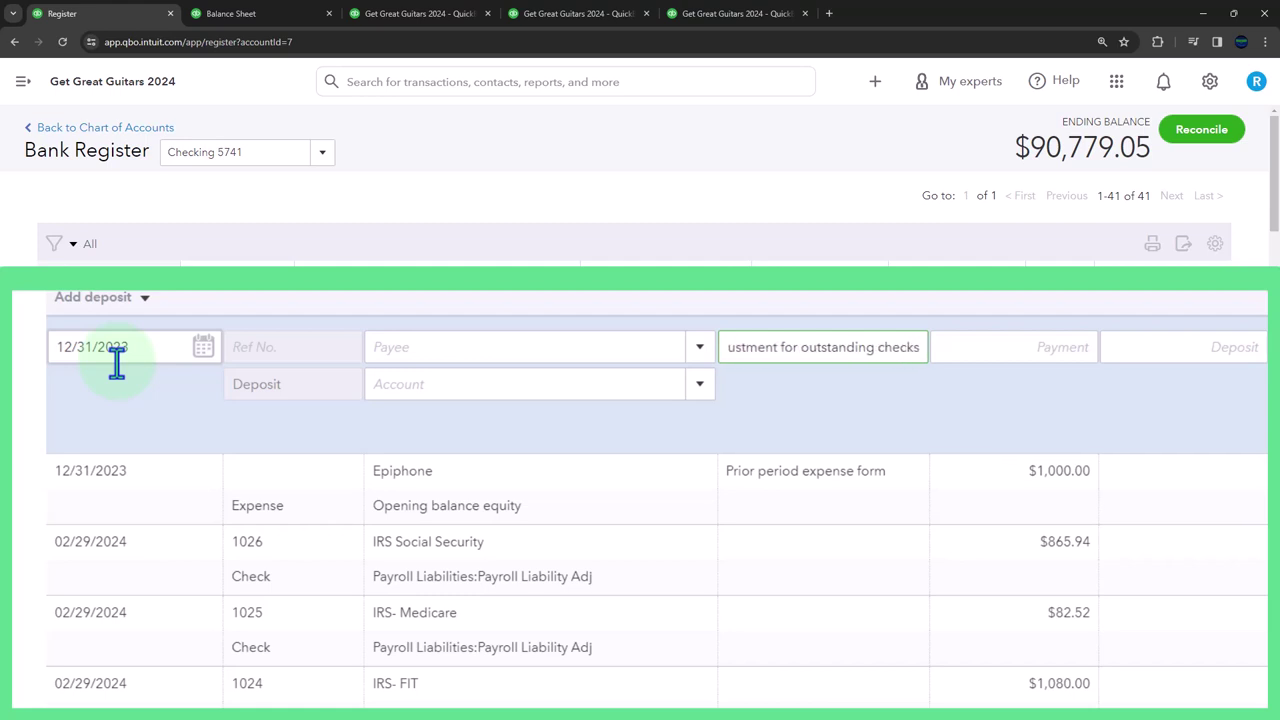
key("Tab")
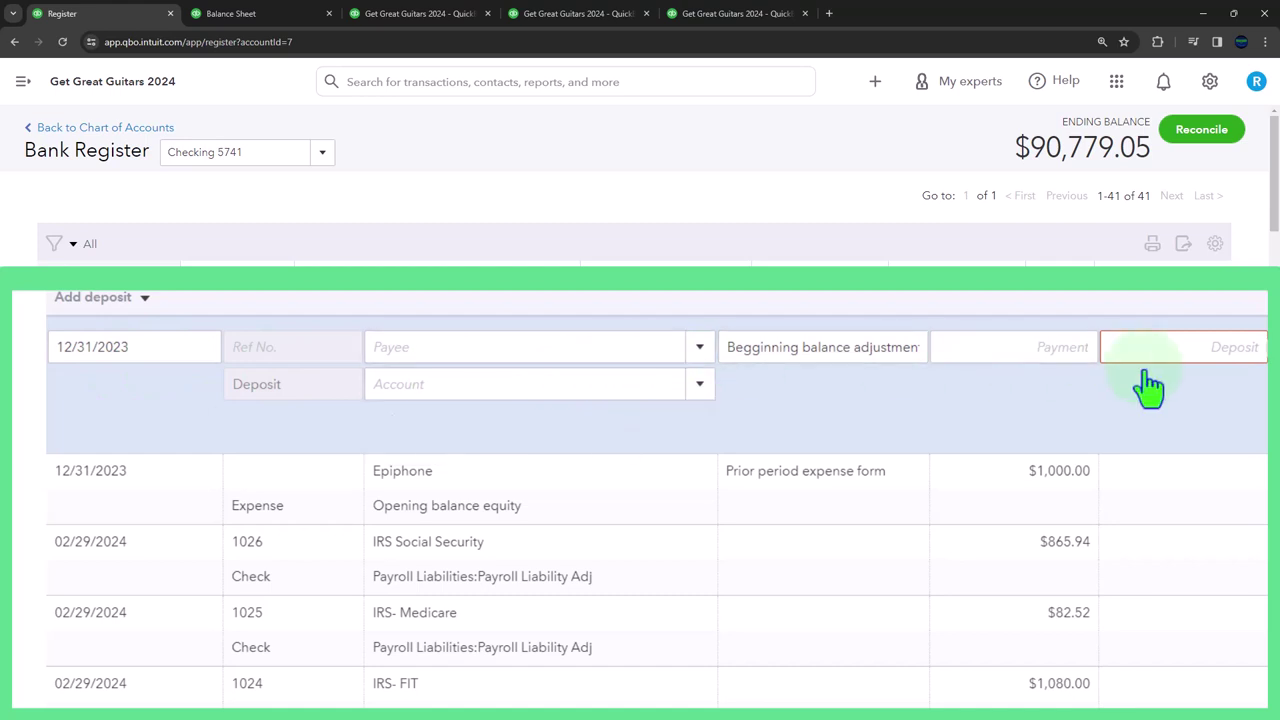
Set the deposit amount to 5,000.00, assign it to the Opening balance equity account and save the transaction.
type("5000")
key("Tab")
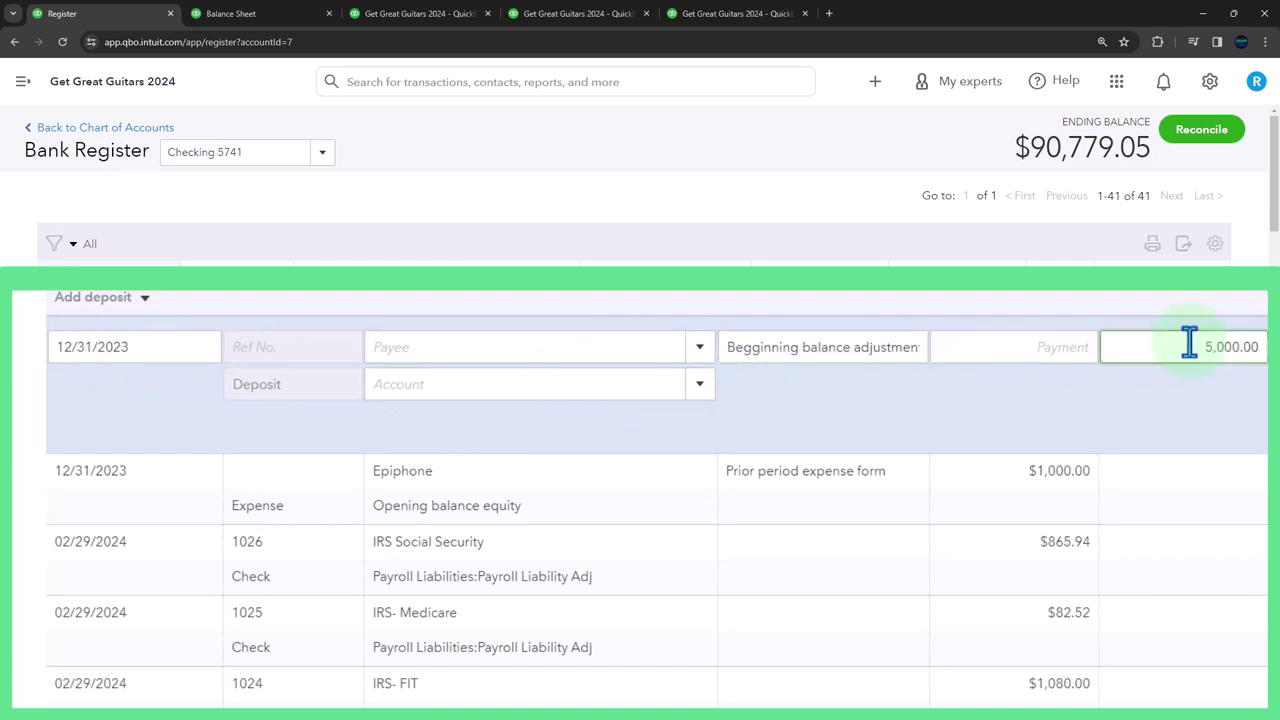
type("op")
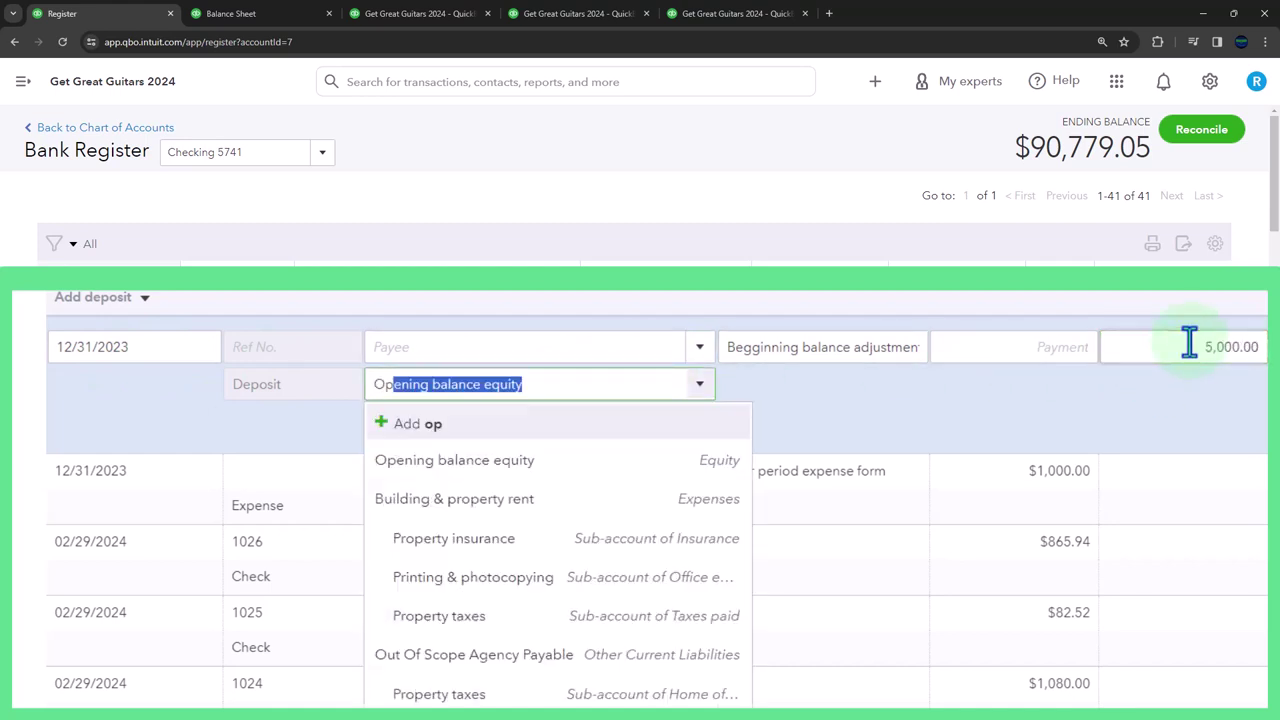
left_click(520, 462)
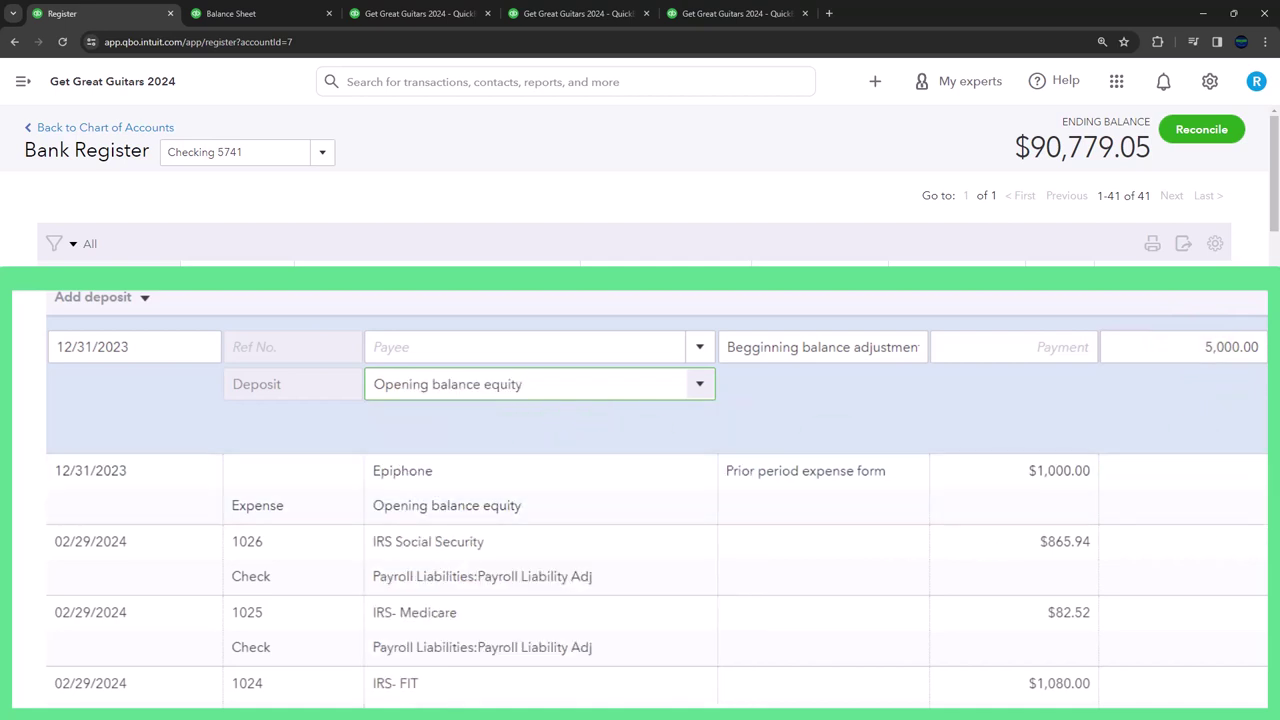
Rerun the Balance Sheet report and check the Checking 5741 and Opening balance equity balances with the new deposit.
left_click(265, 14)
scroll(349, 177, "up", 3)
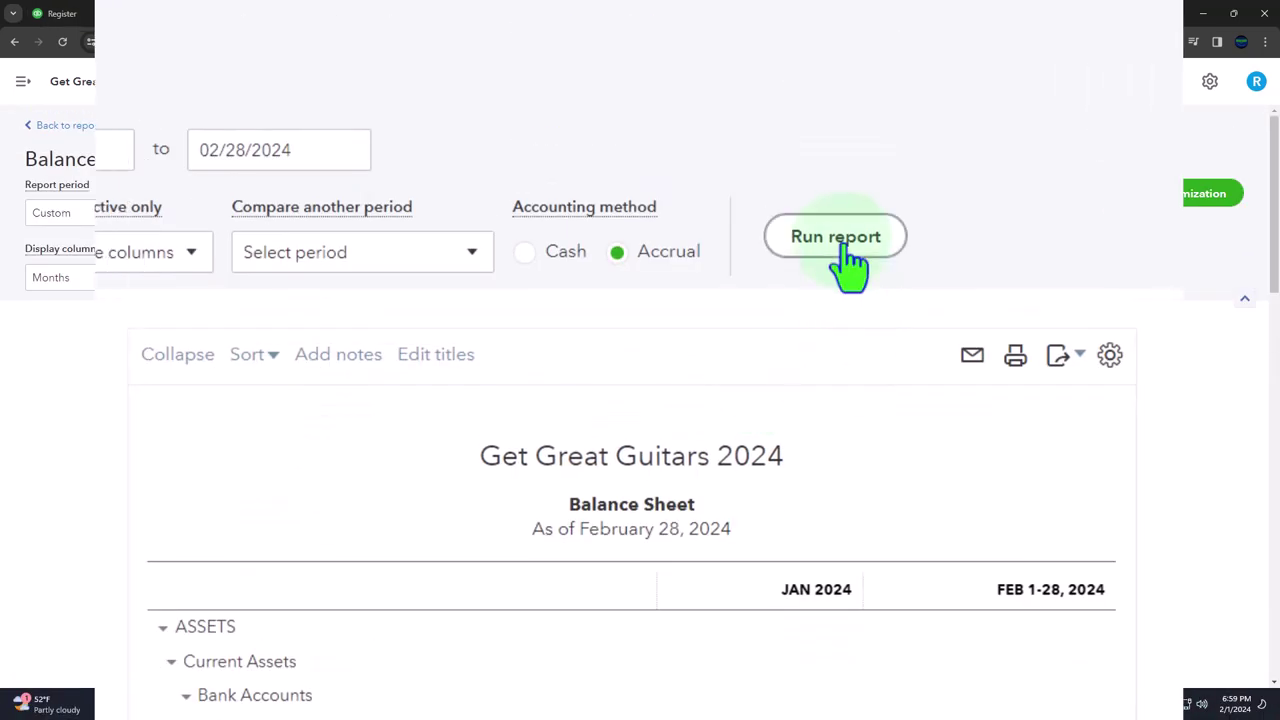
scroll(835, 480, "down", 3)
scroll(851, 531, "down", 5)
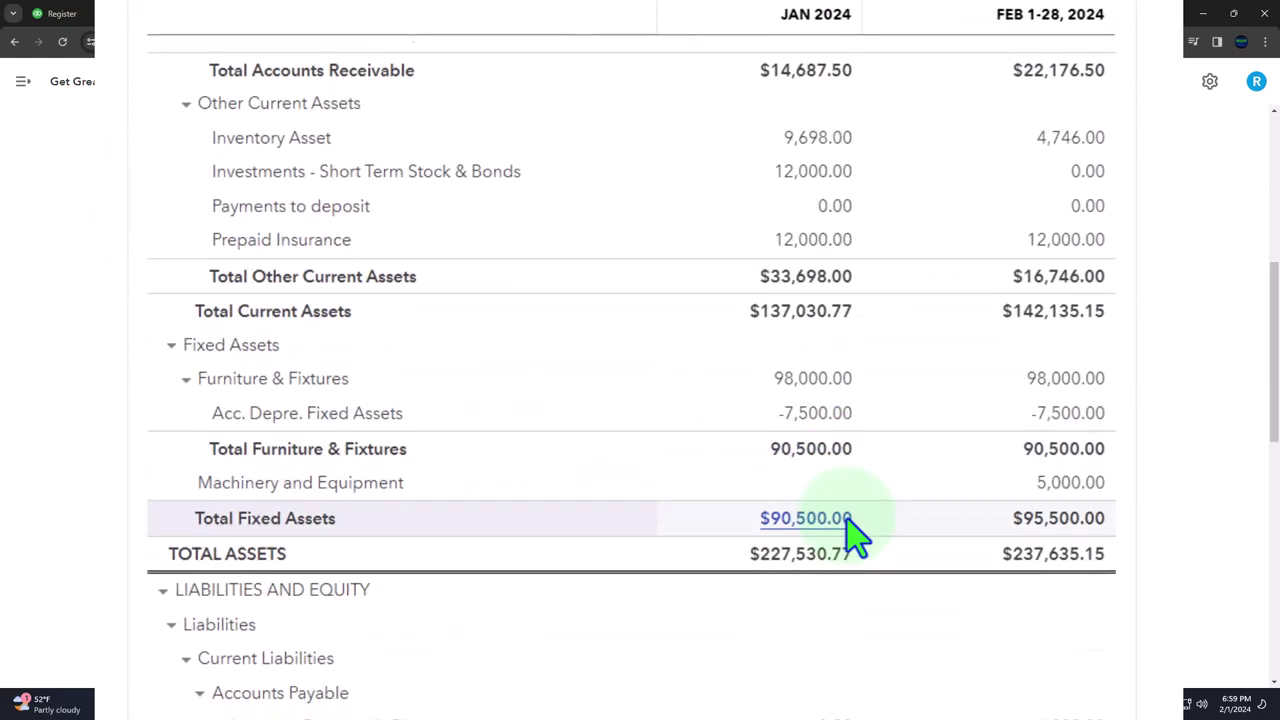
scroll(855, 535, "up", 4)
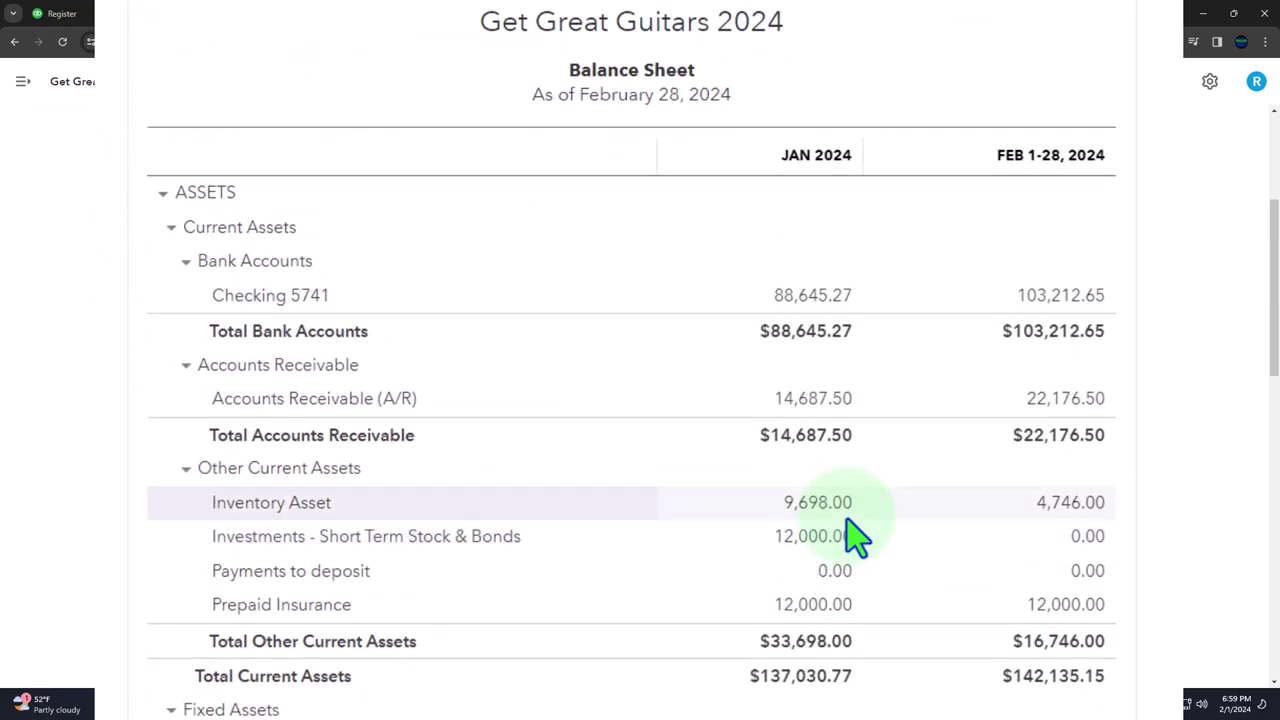
scroll(855, 537, "down", 12)
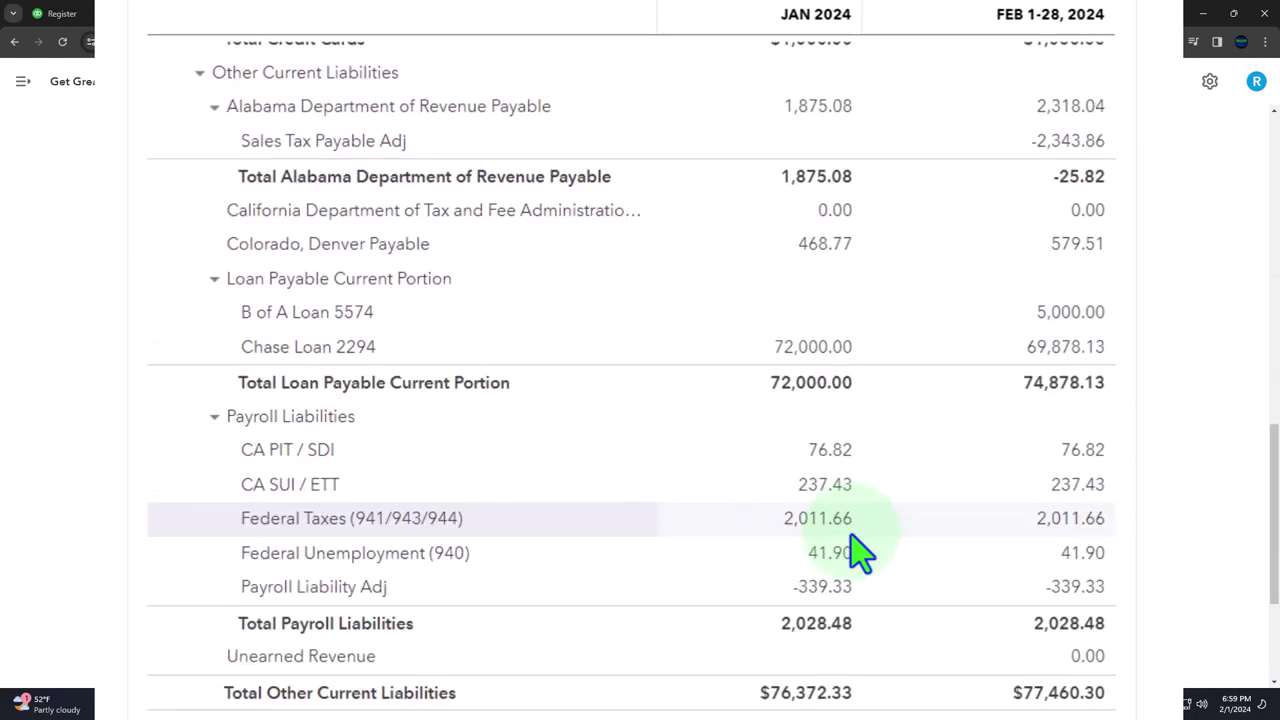
scroll(857, 549, "down", 3)
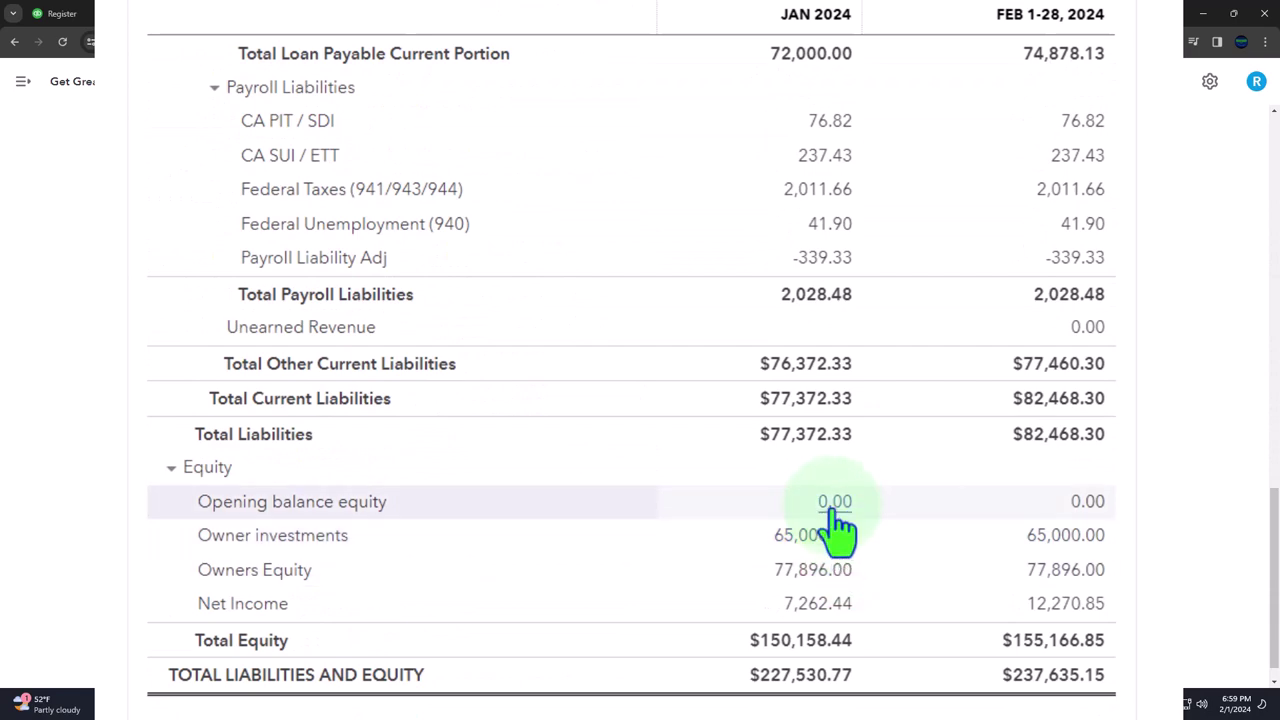
left_click(835, 501)
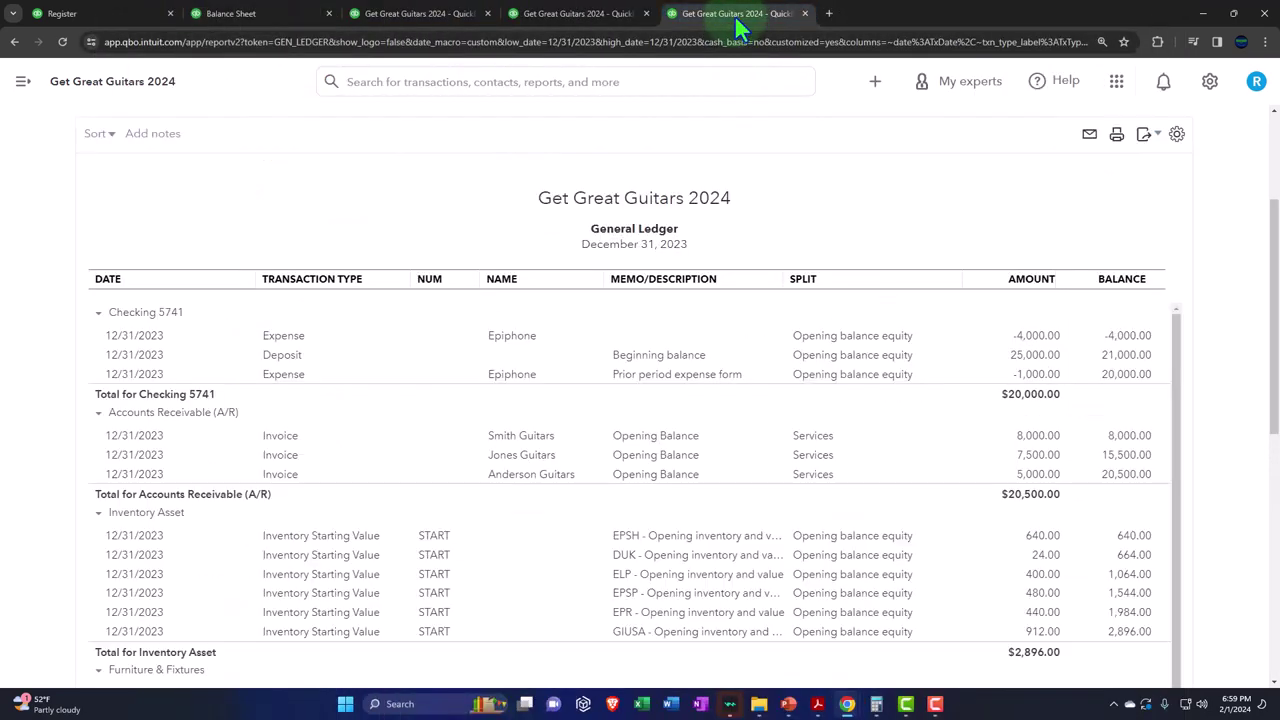
Rerun the General Ledger report for 12/31/2023 and check the new deposit under Checking 5741 and Opening balance equity.
scroll(670, 305, "up", 2)
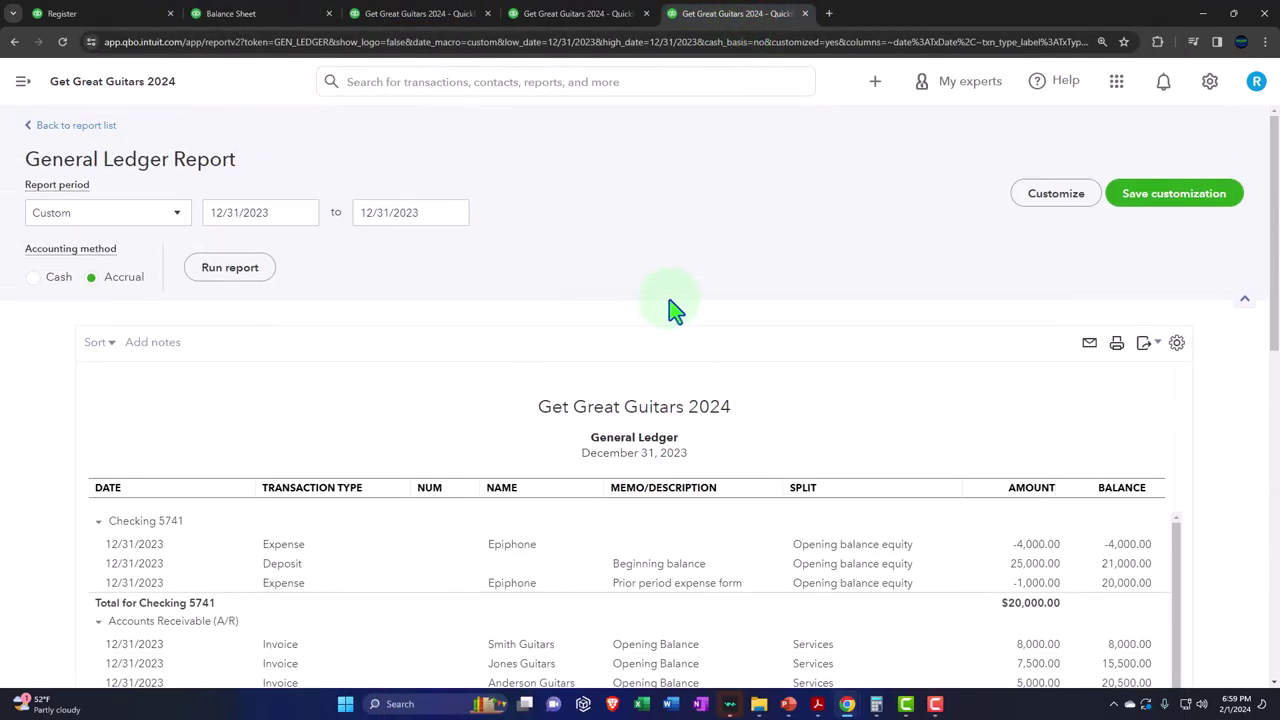
left_click(240, 268)
scroll(257, 277, "down", 2)
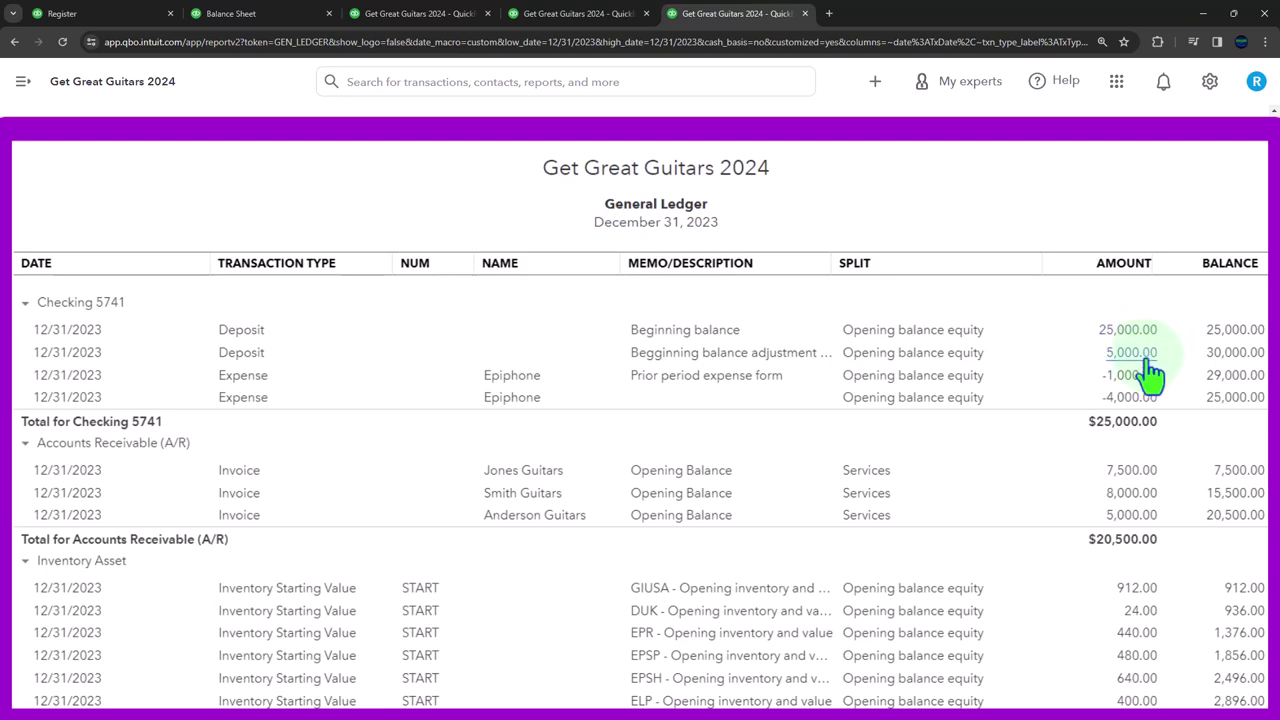
scroll(1150, 372, "down", 15)
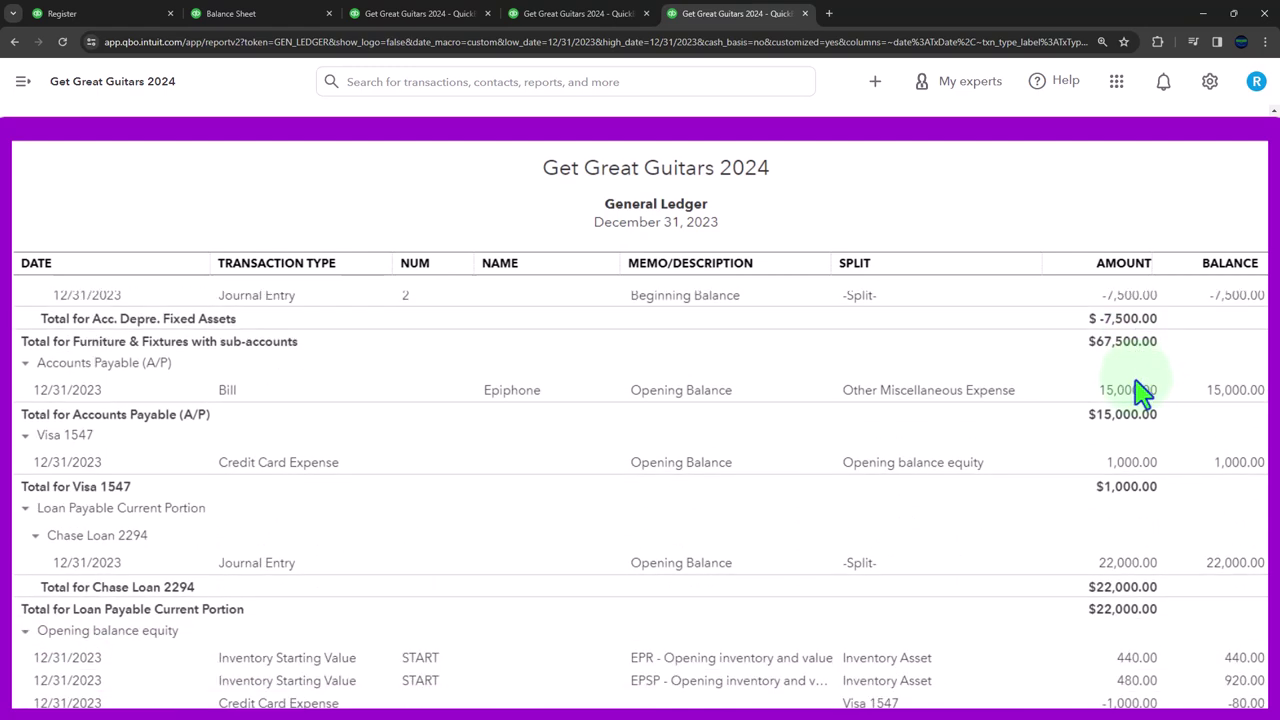
scroll(790, 575, "down", 2)
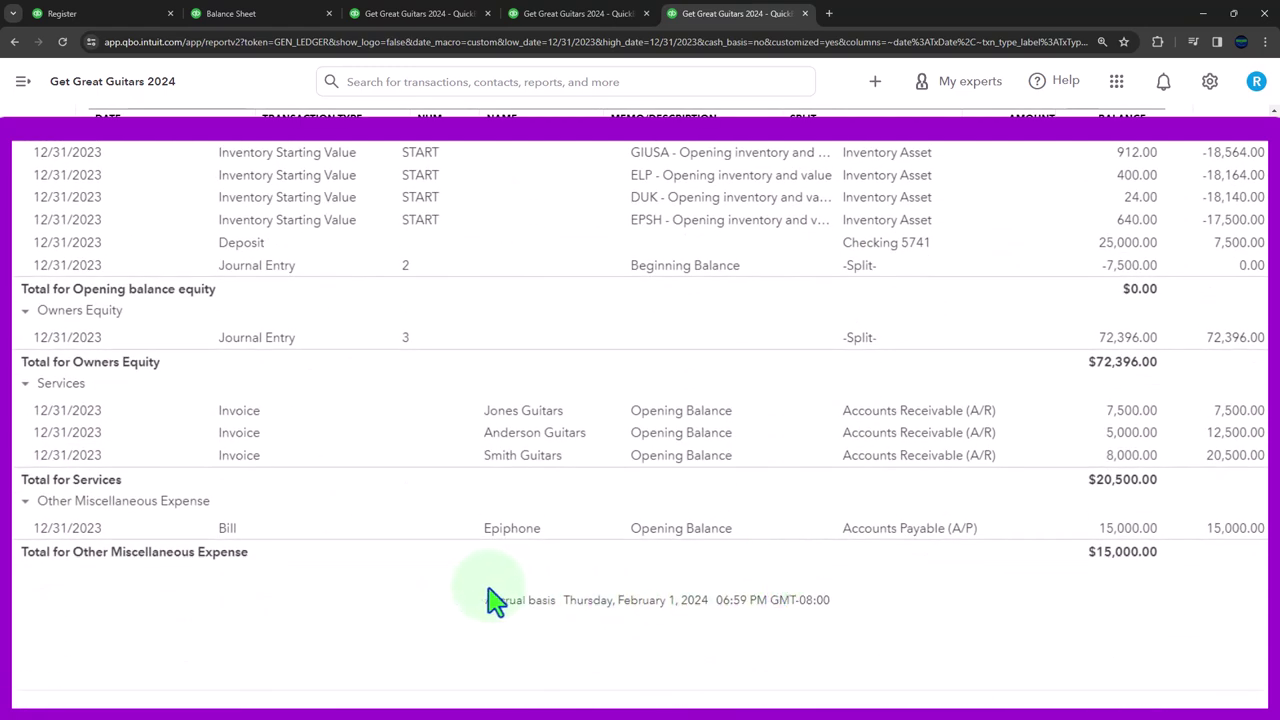
scroll(330, 547, "up", 3)
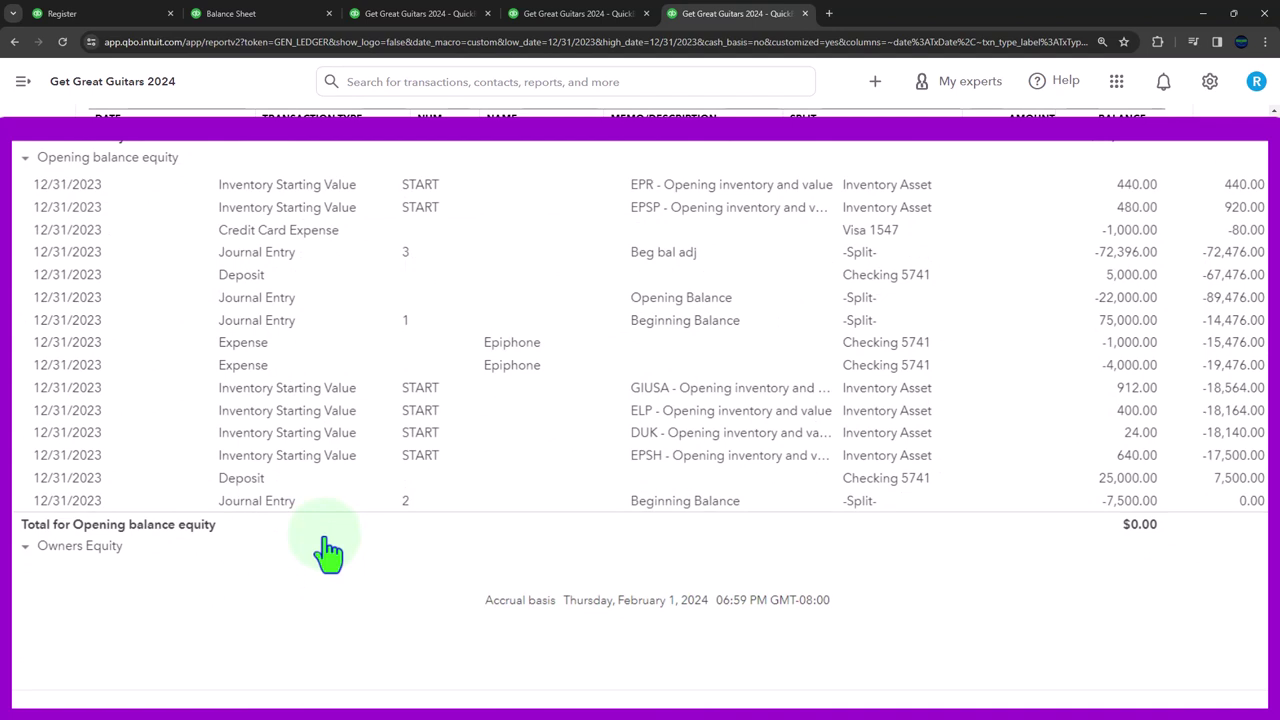
left_click(330, 550)
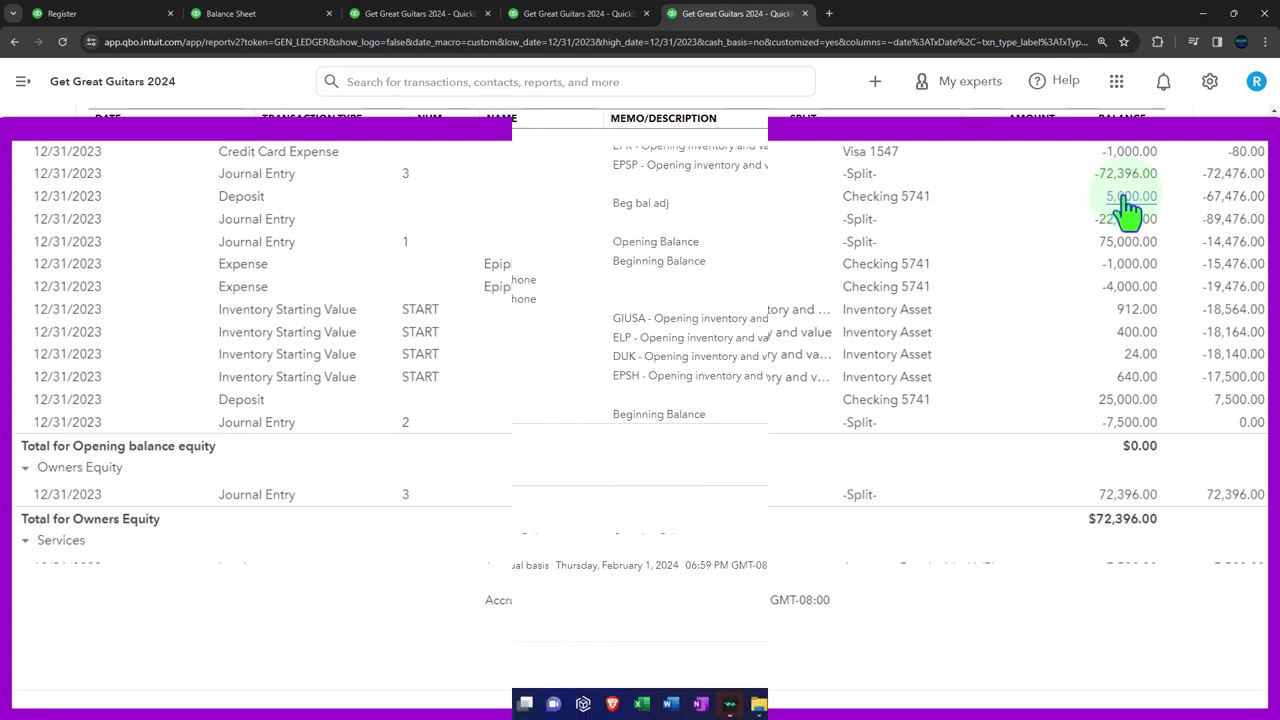
Resume the Checking 5741 reconciliation and mark the 12/31/2023 Epiphone expenses of 1,000.00 and 4,000.00 as cleared.
left_click(110, 18)
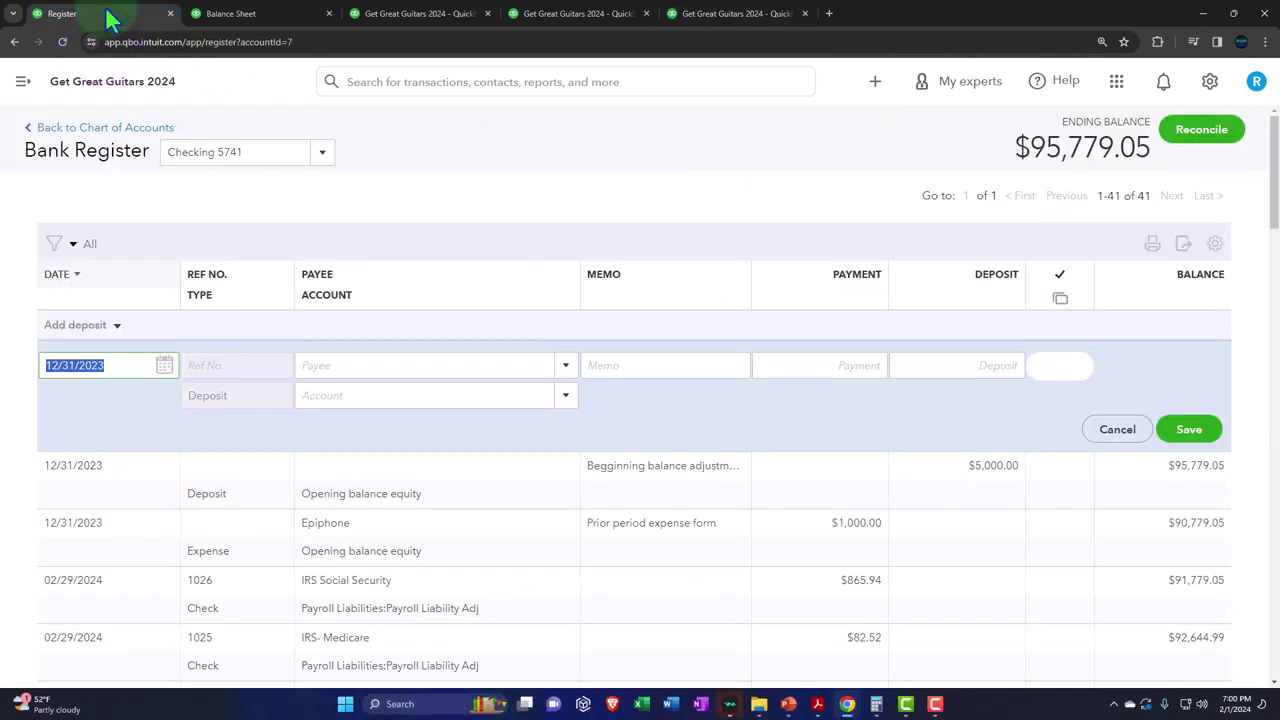
left_click(22, 81)
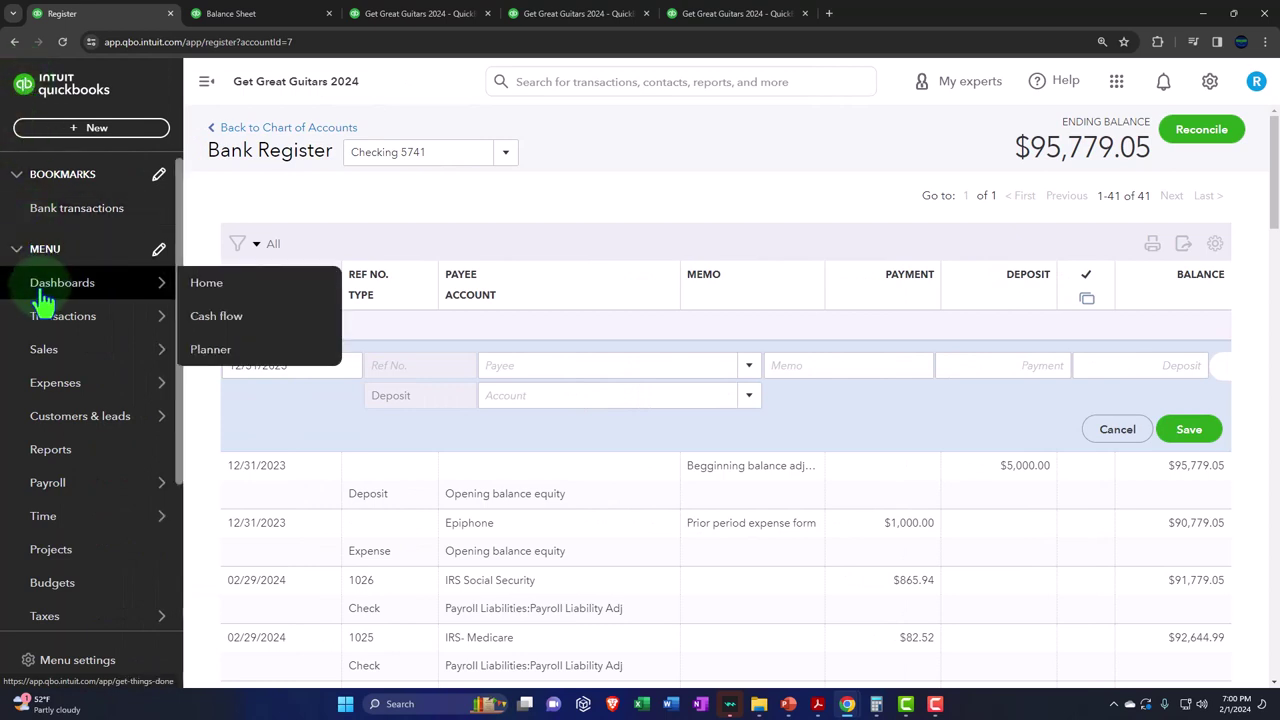
left_click(46, 328)
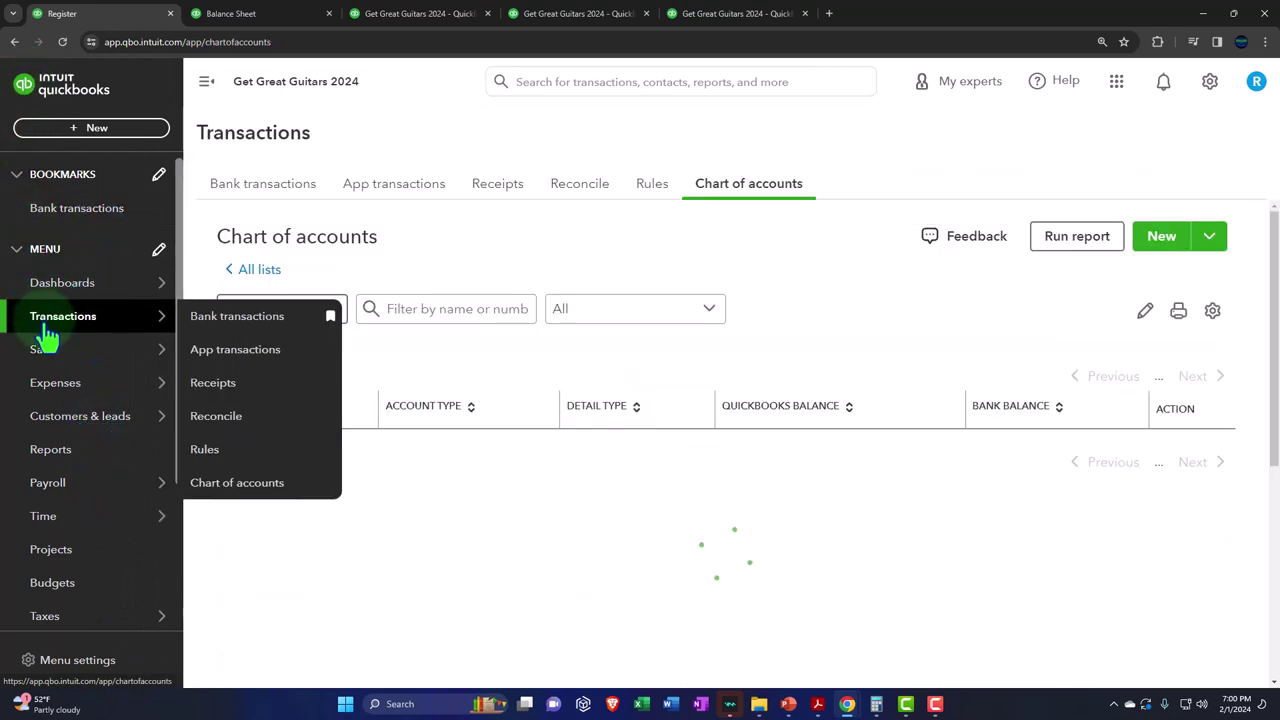
left_click(582, 190)
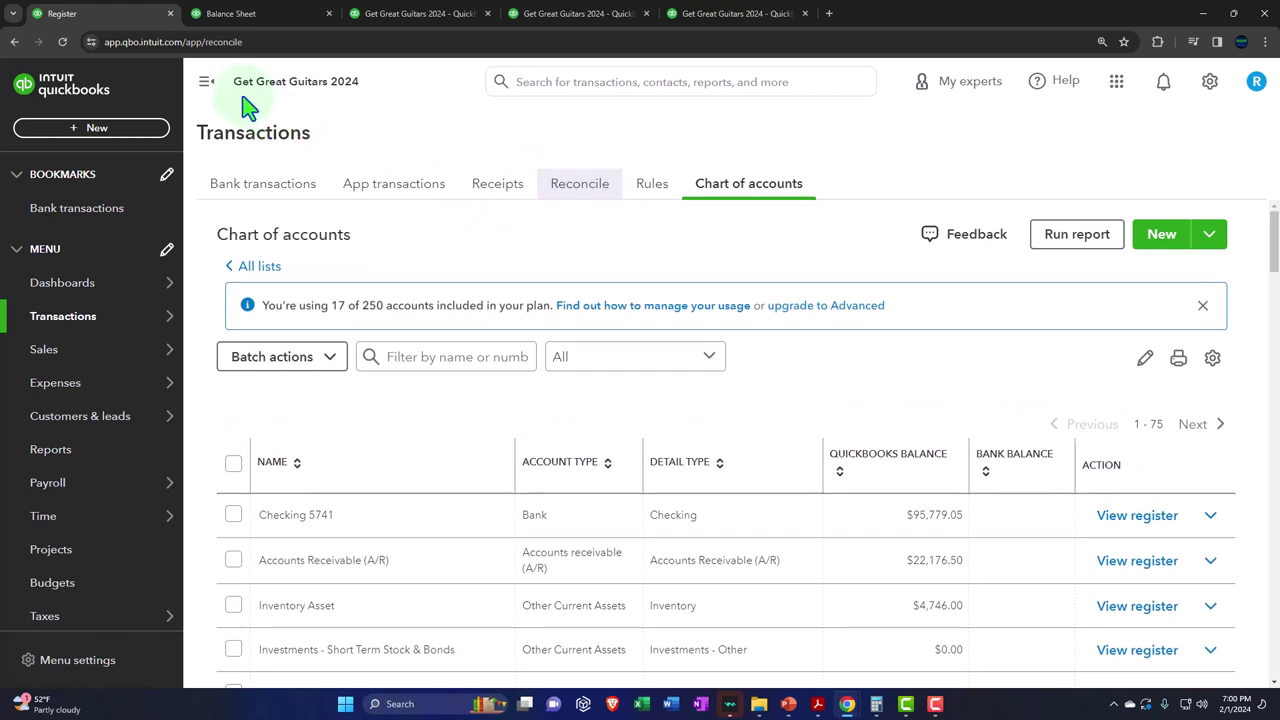
left_click(206, 81)
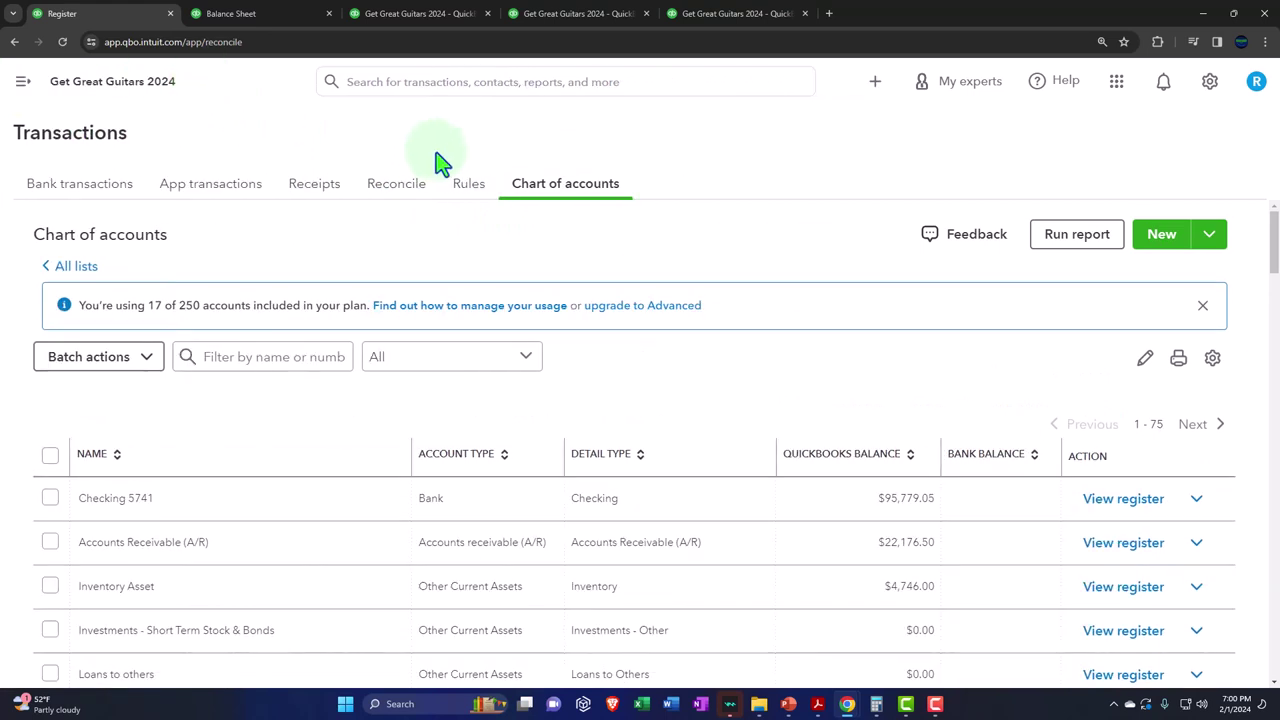
left_click(397, 186)
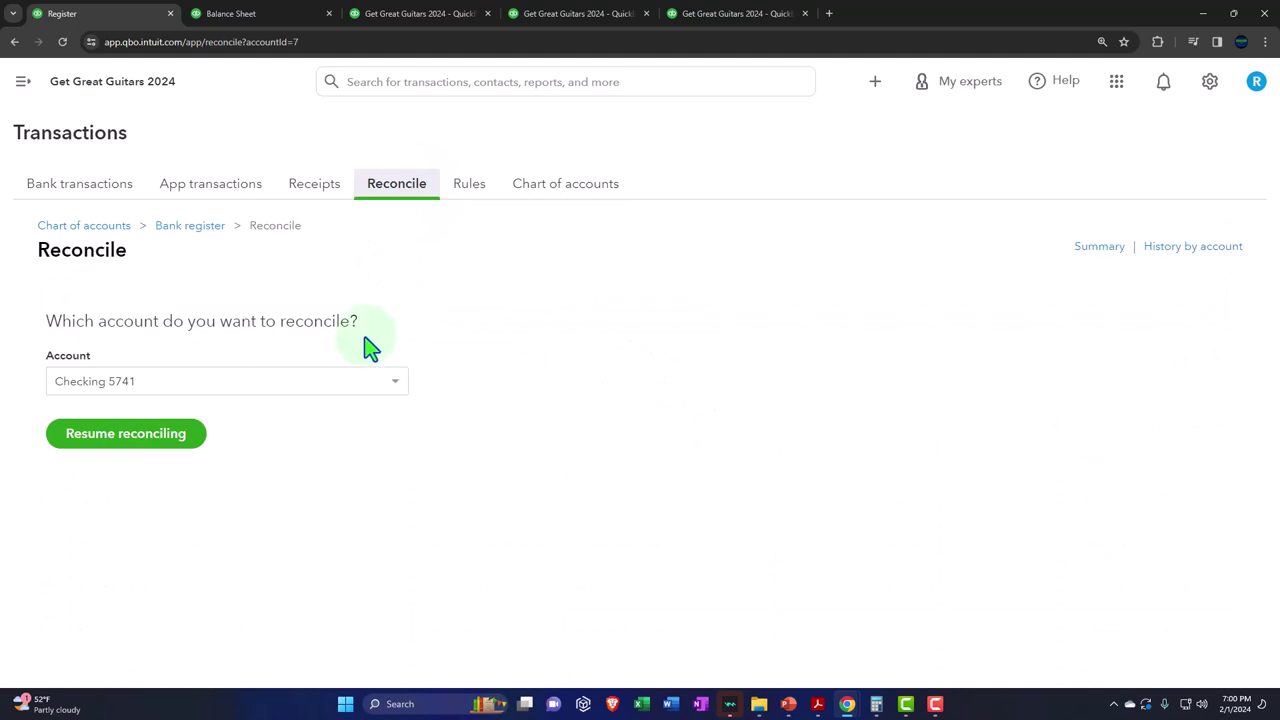
left_click(132, 424)
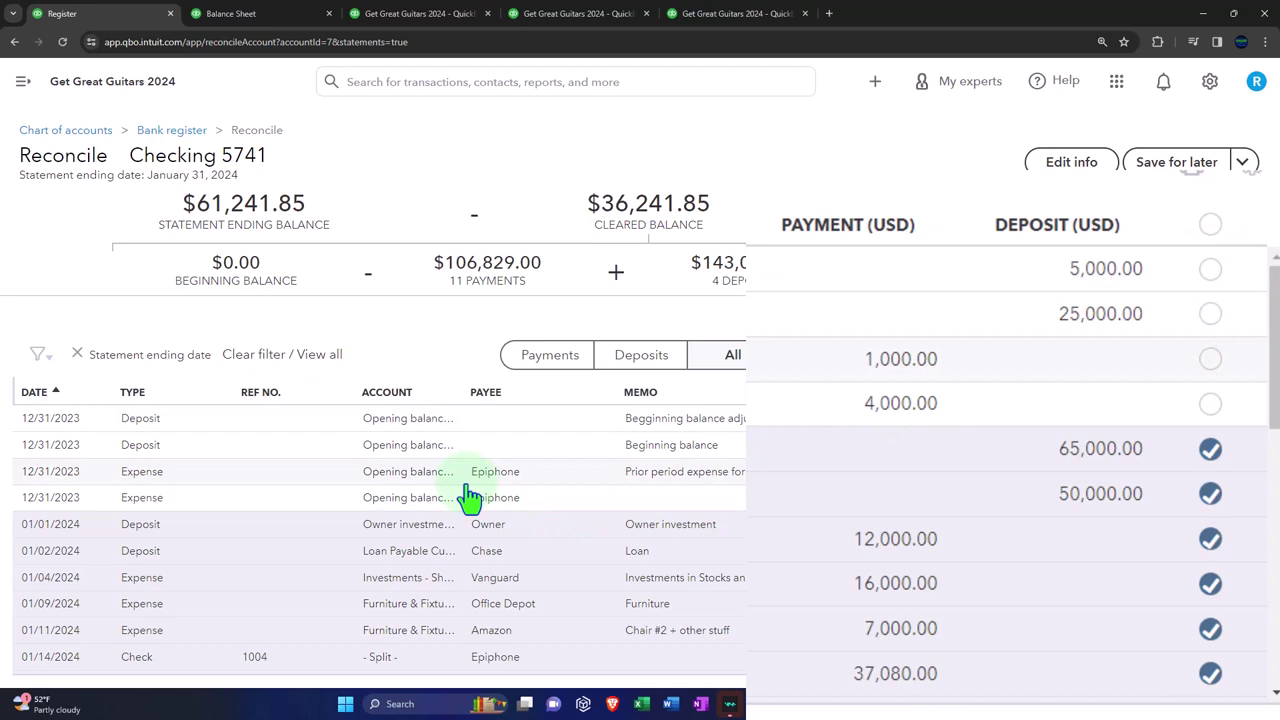
left_click(1210, 359)
left_click(1210, 404)
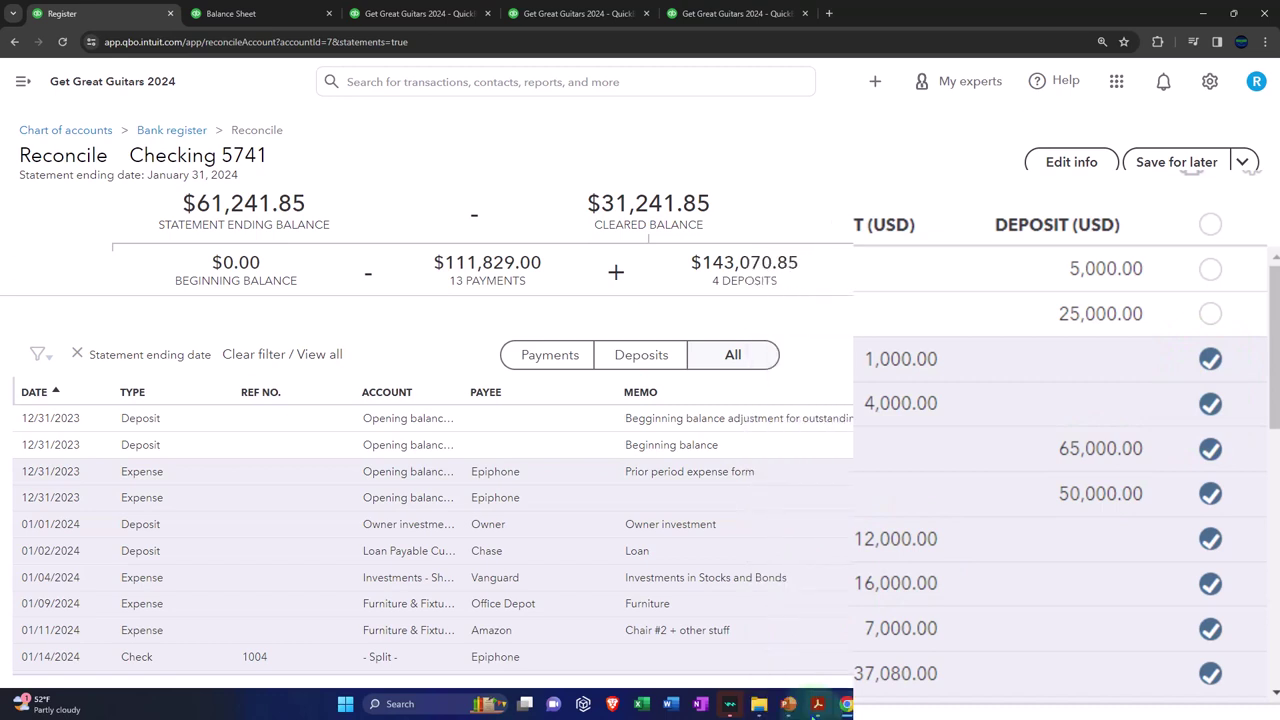
Switch to the January bank statement PDF and check the 1/8 withdrawal of 1,000.00 and the 1/9 withdrawal of 4,000.00.
mouse_move(817, 704)
left_click(740, 640)
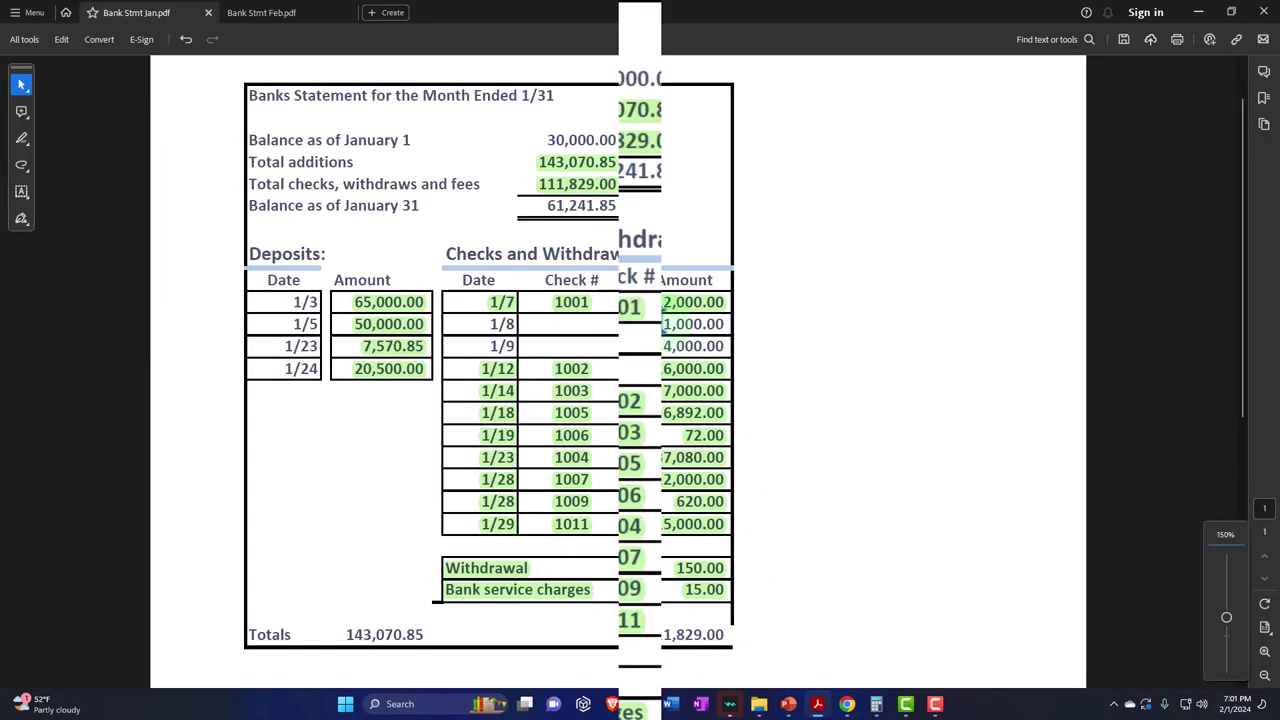
double_click(693, 324)
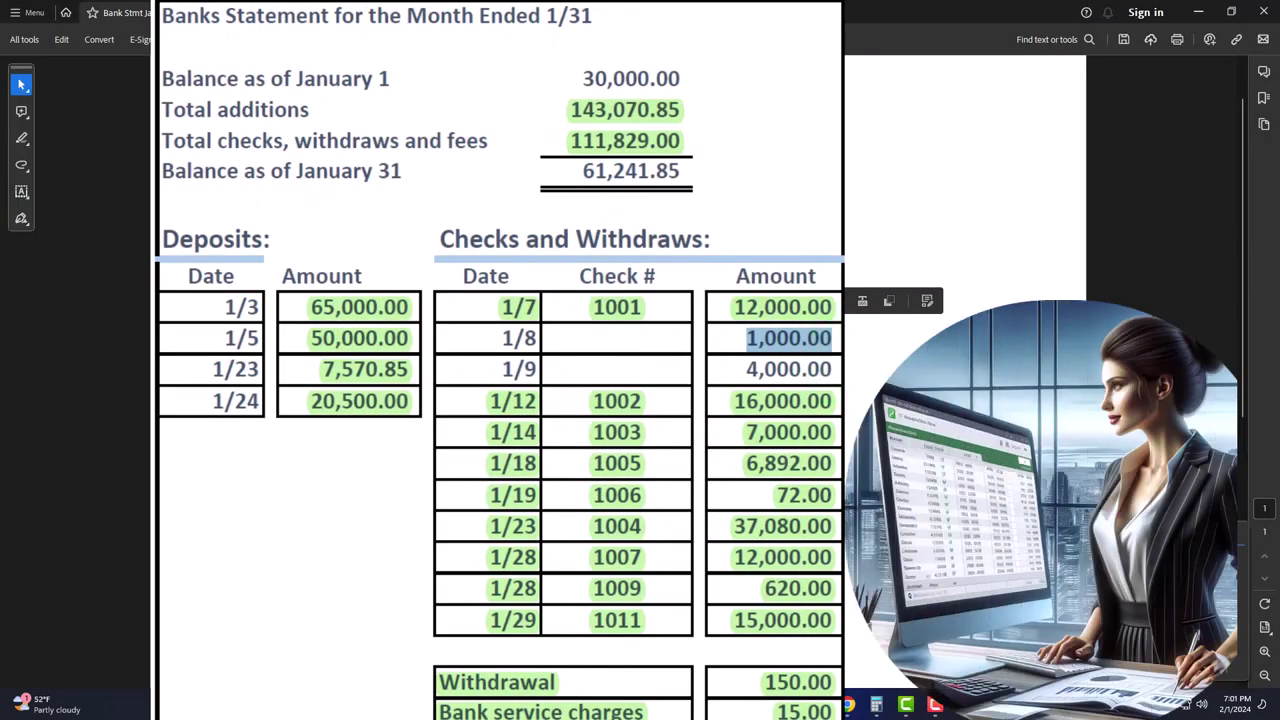
left_click(830, 338)
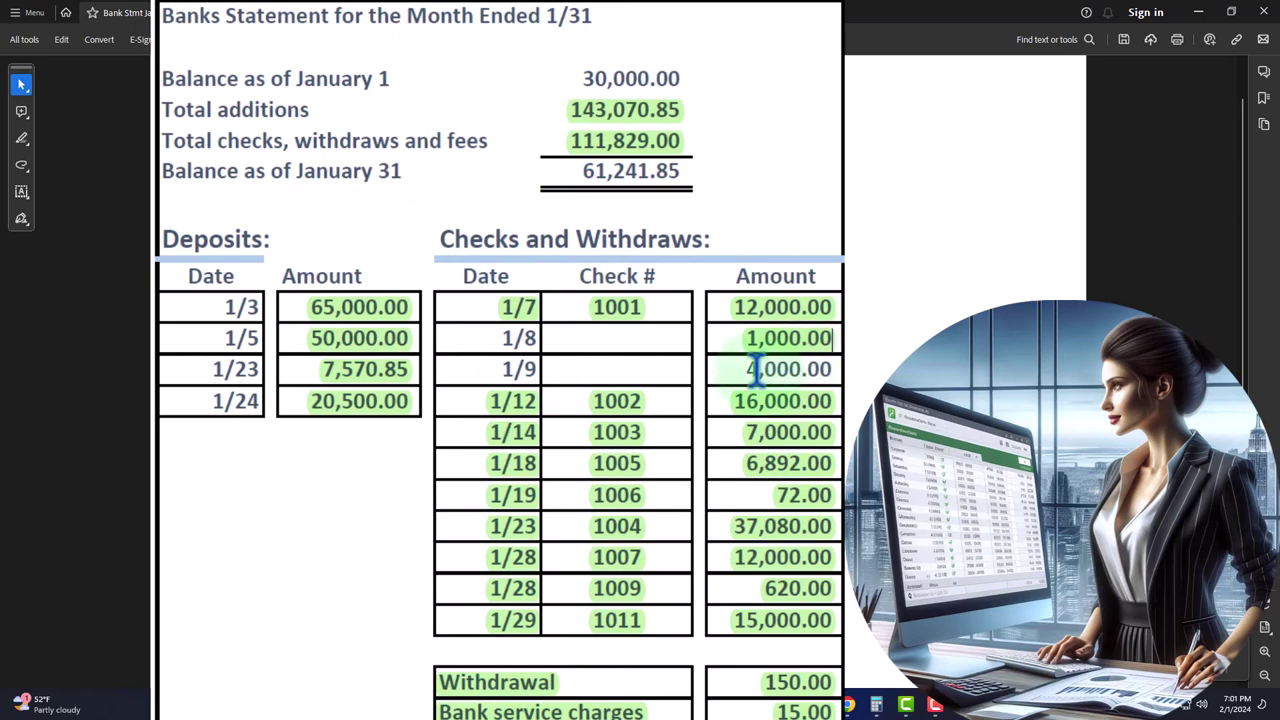
left_click_drag(748, 369, 832, 369)
left_click(832, 369)
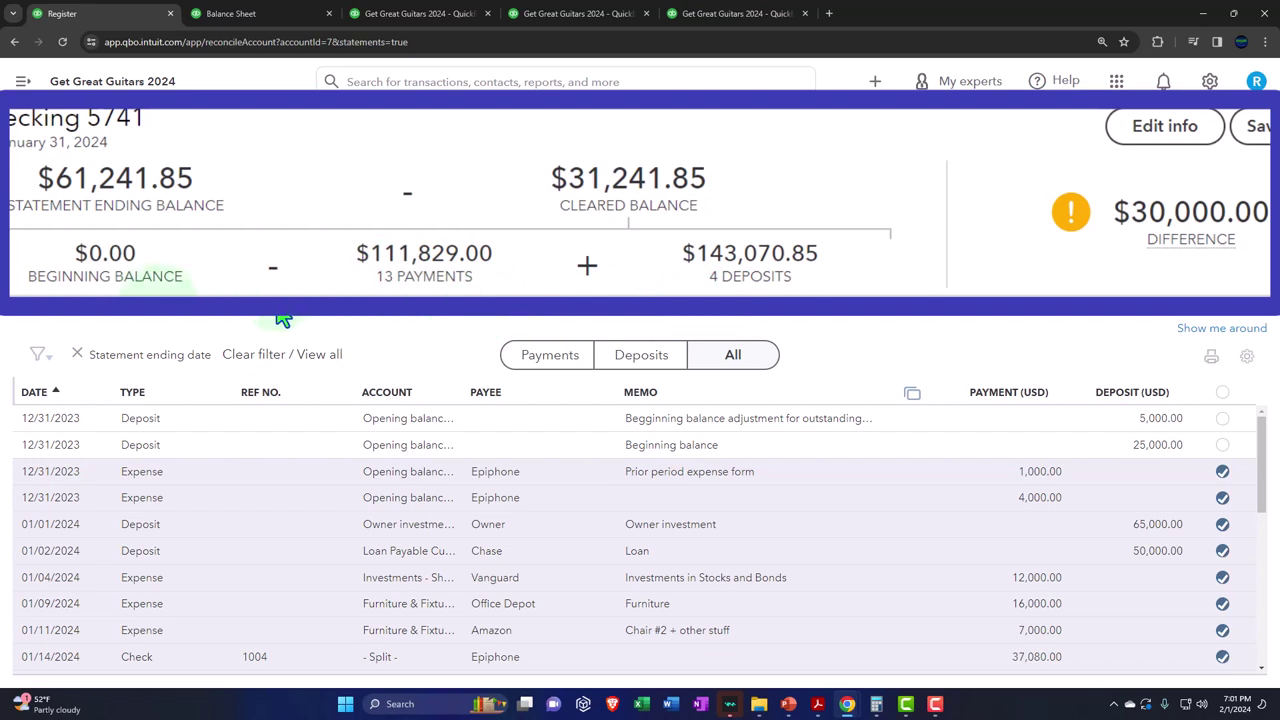
Mark the 12/31/2023 deposits of 5,000.00 and 25,000.00 as cleared in the reconciliation and review the list for outstanding transactions.
mouse_move(1125, 228)
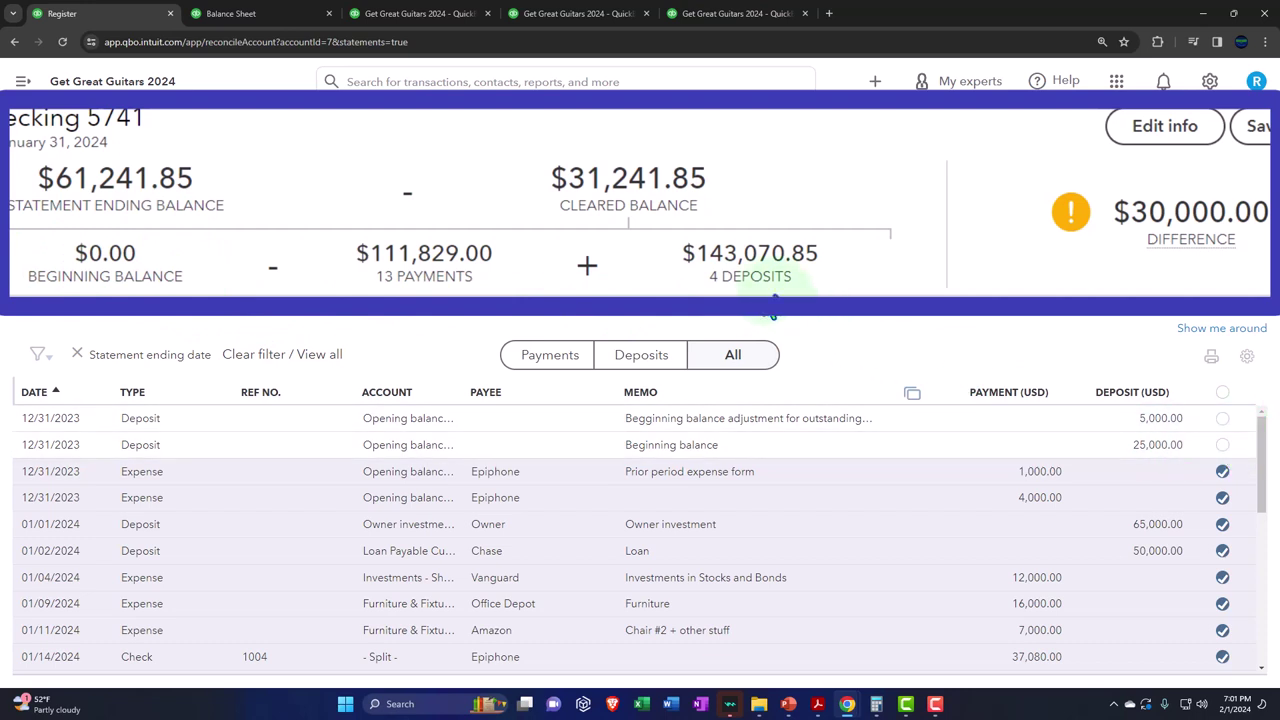
left_click(1224, 419)
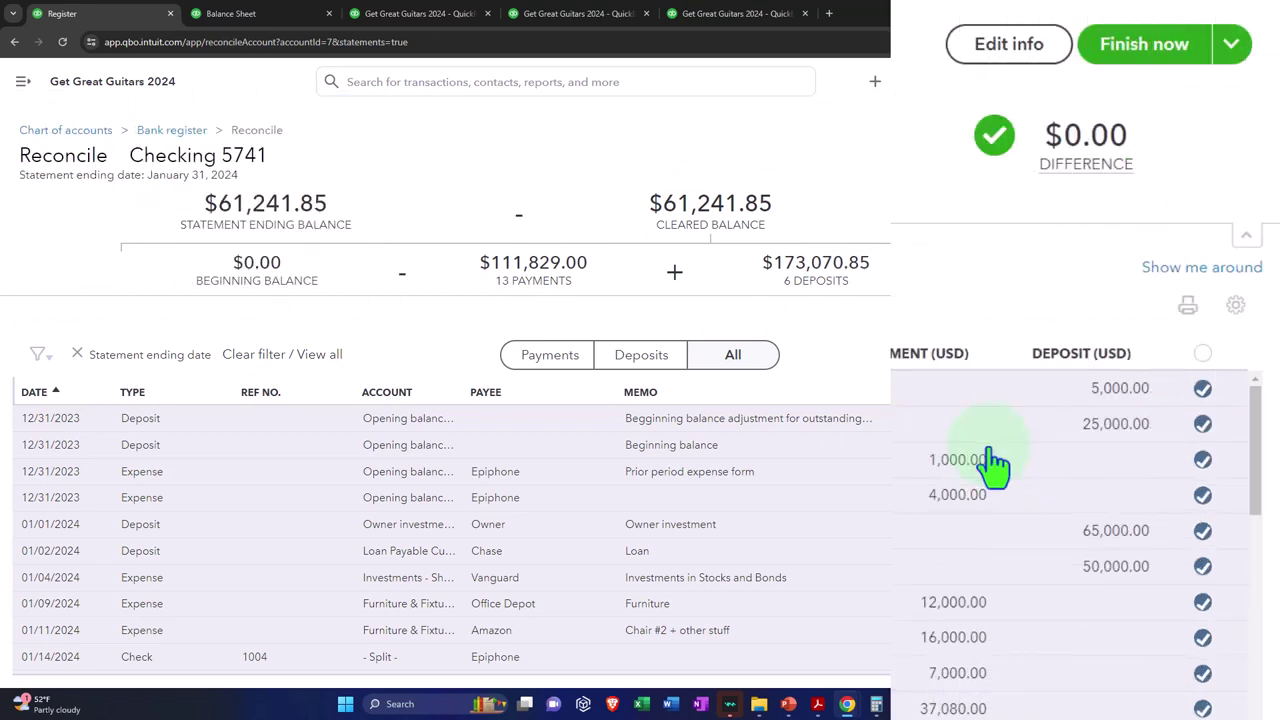
scroll(990, 466, "down", 5)
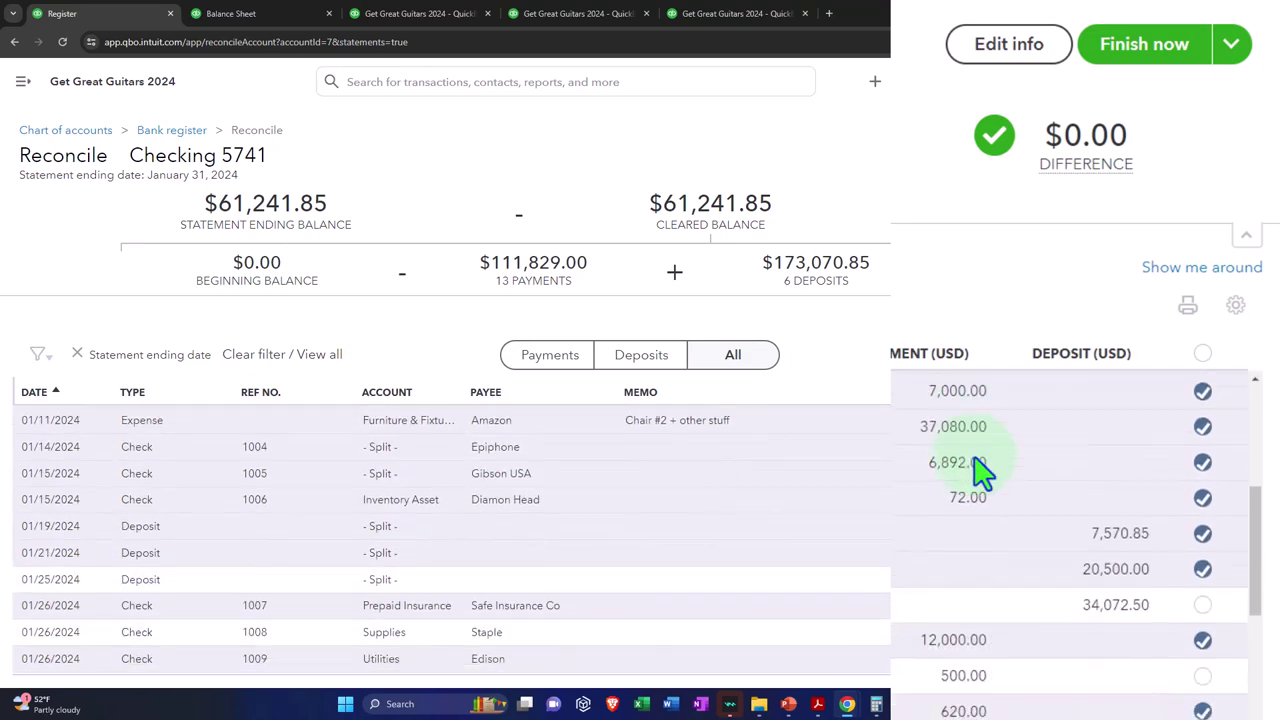
scroll(980, 474, "down", 3)
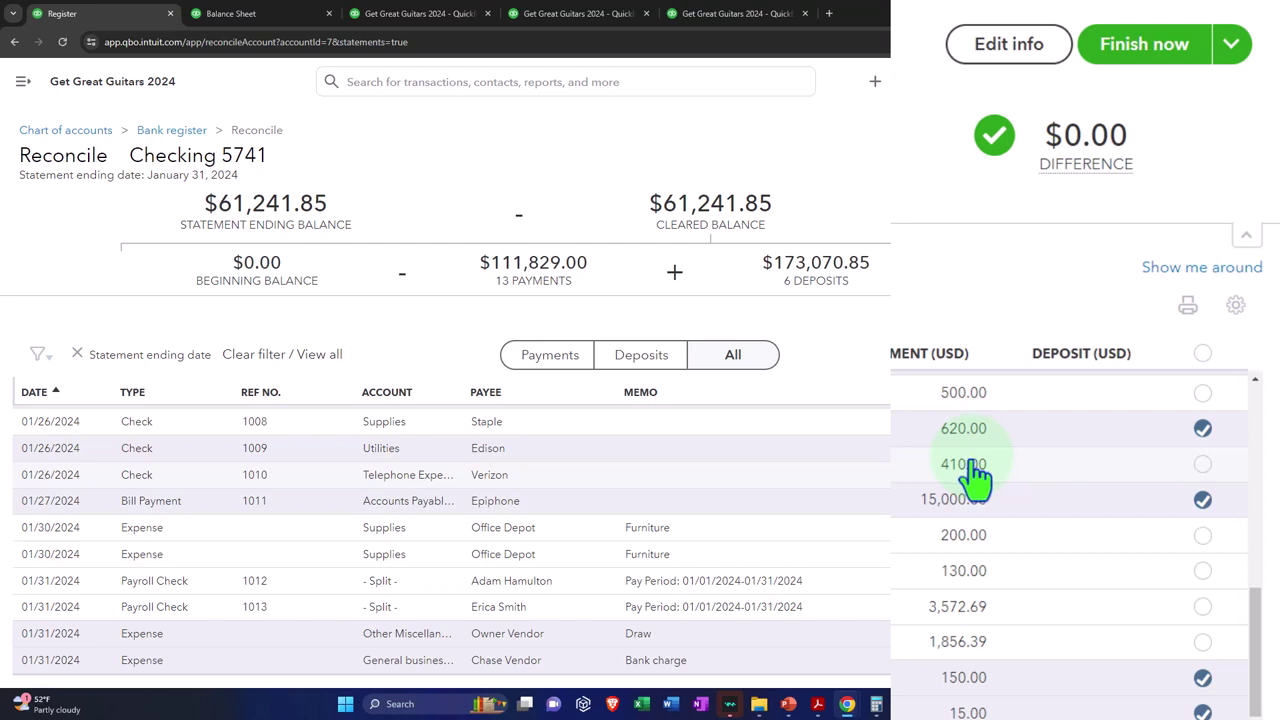
scroll(975, 478, "up", 5)
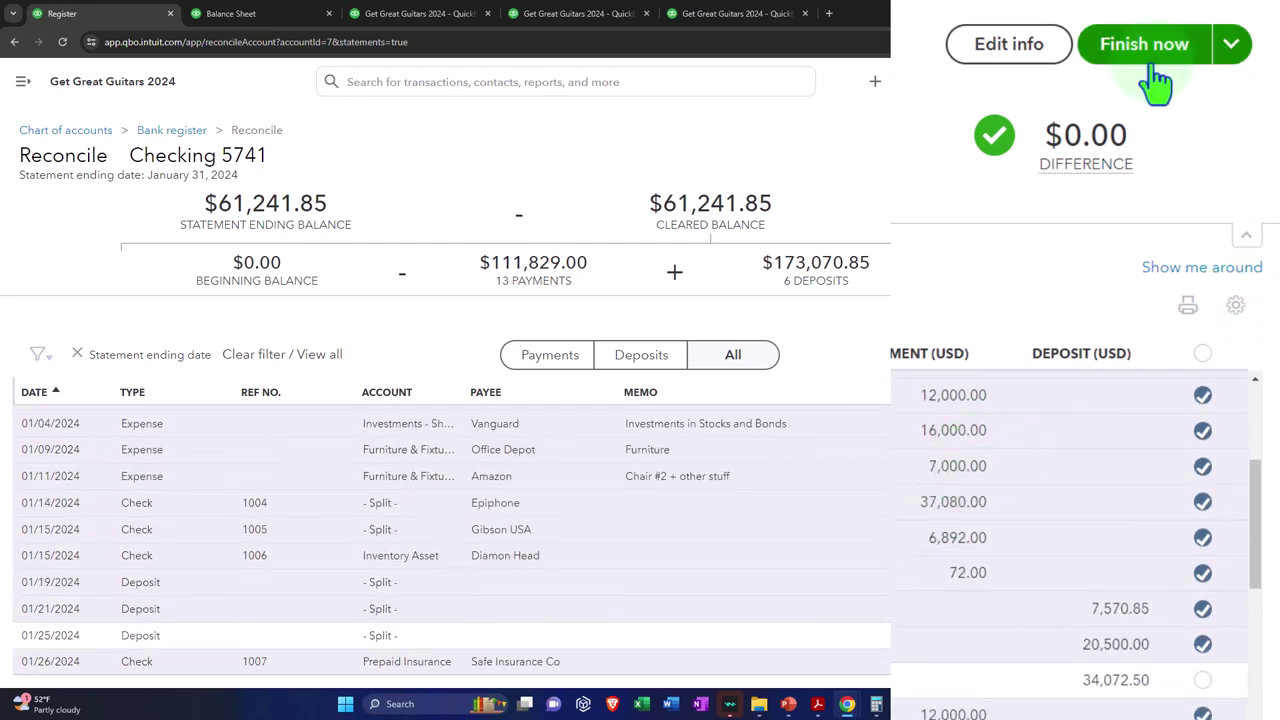
Look over the cleared and outstanding items once more and save the Checking 5741 reconciliation for later.
mouse_move(1025, 180)
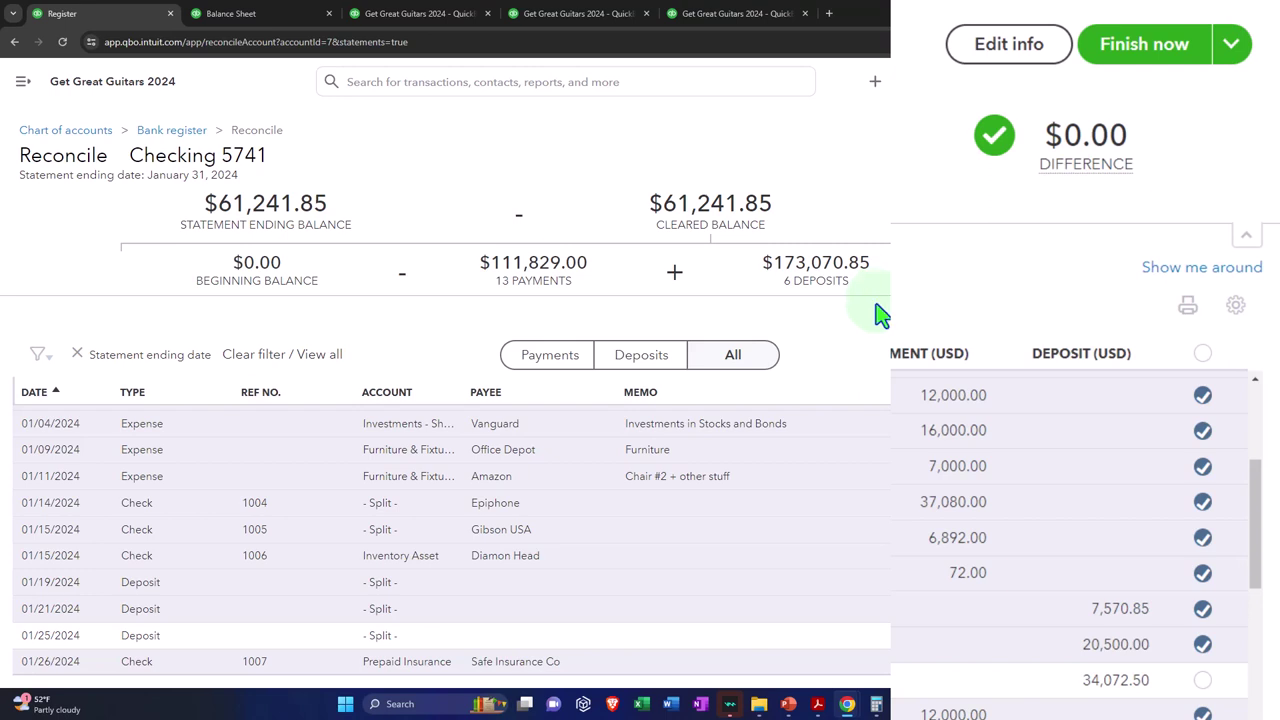
scroll(868, 520, "down", 2)
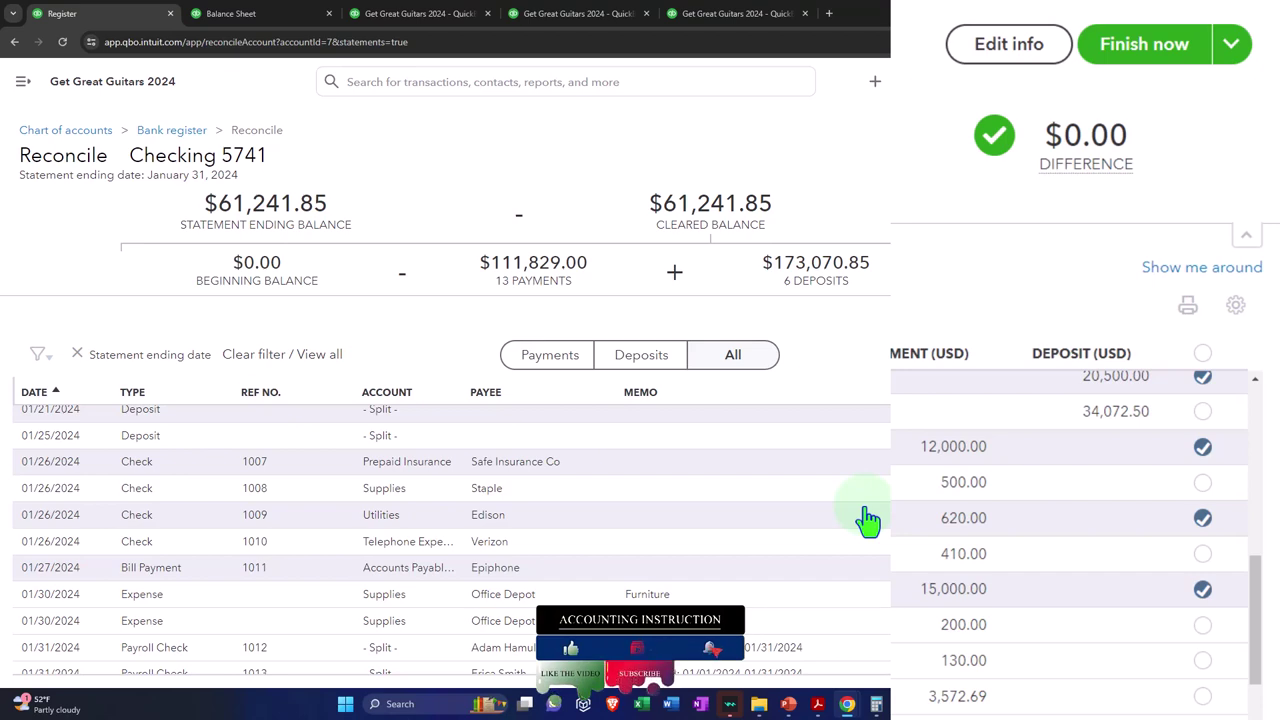
scroll(868, 520, "up", 5)
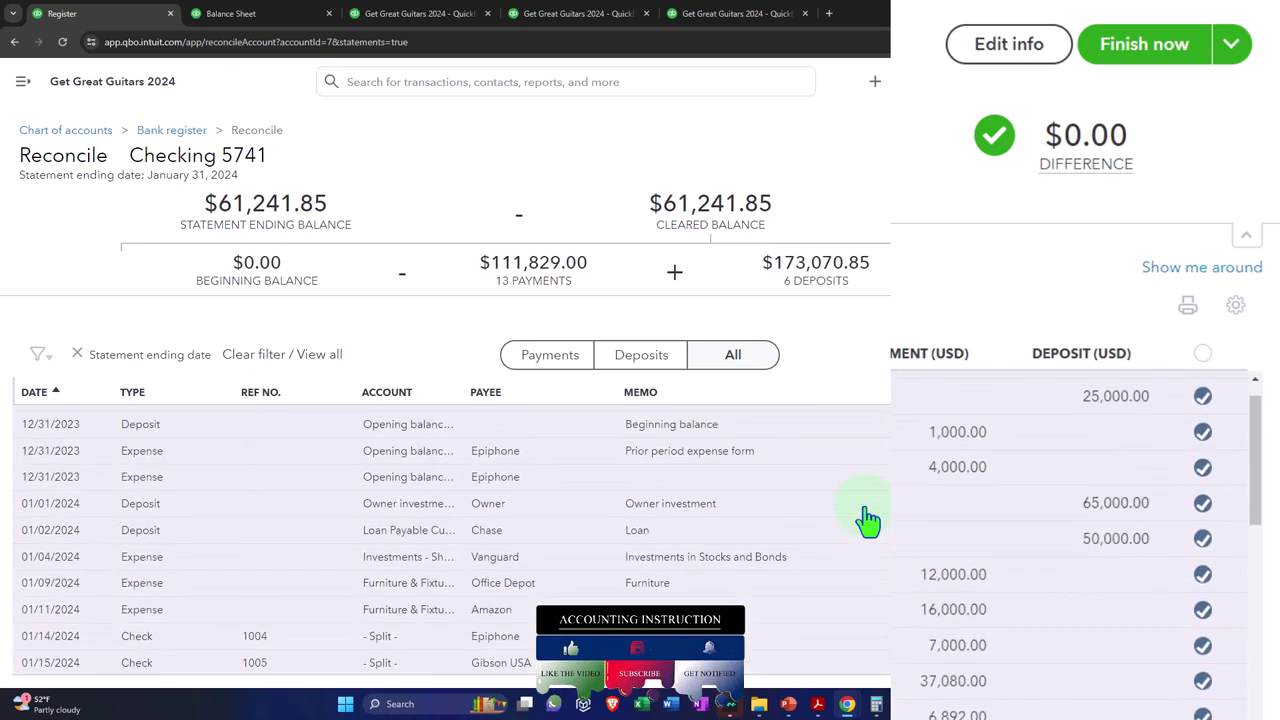
left_click(1236, 48)
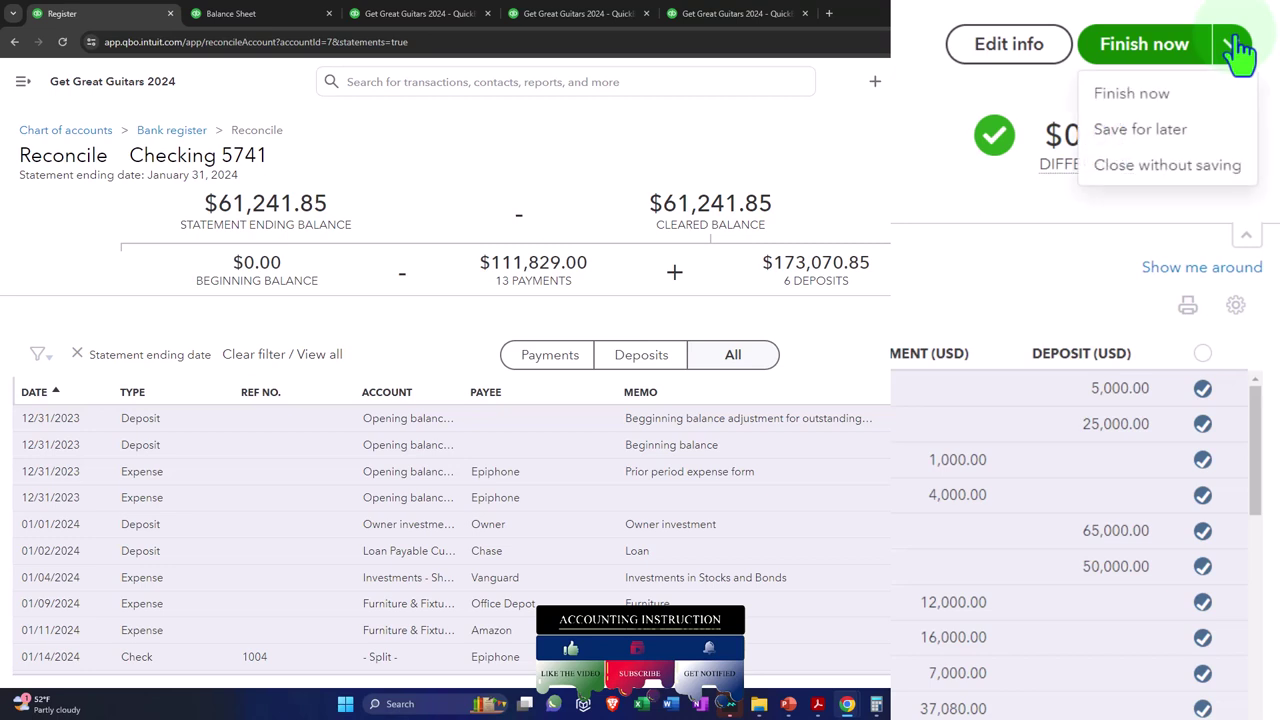
left_click(1160, 129)
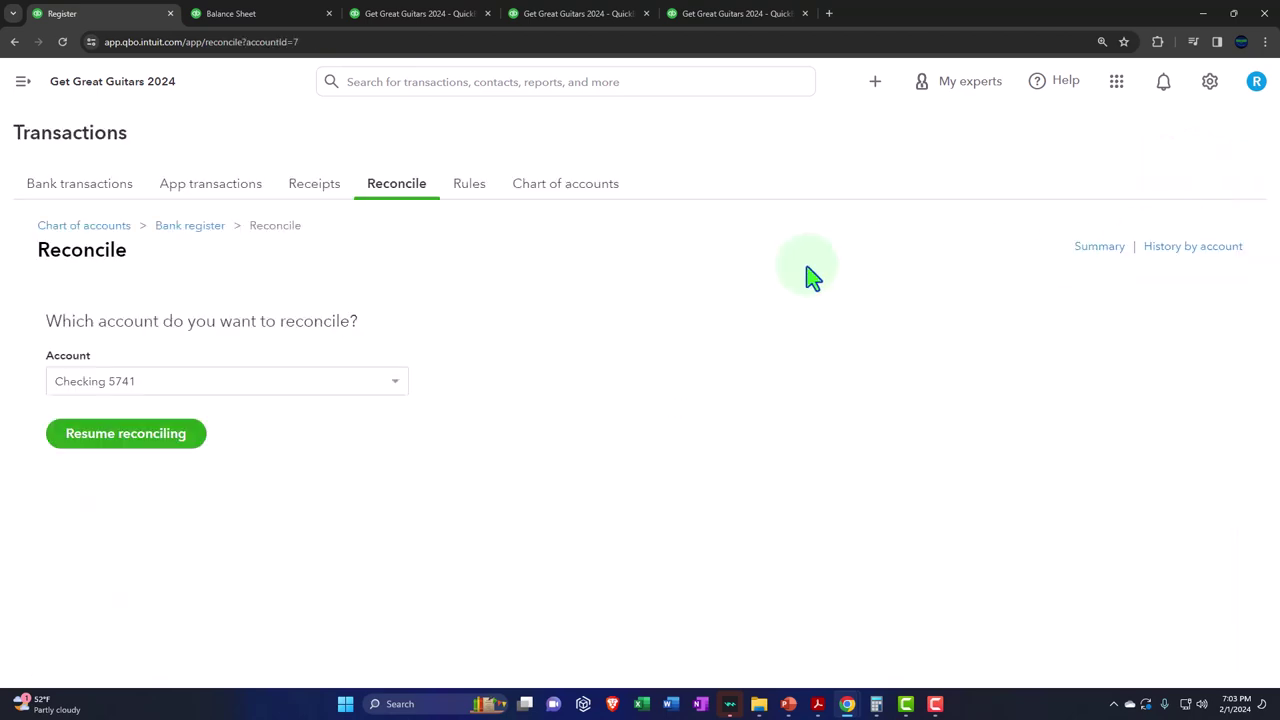
Rerun the Trial Balance report for January and February 2024 and check the Checking 5741 balances.
key("ctrl+plus")
key("ctrl+plus")
key("ctrl+plus")
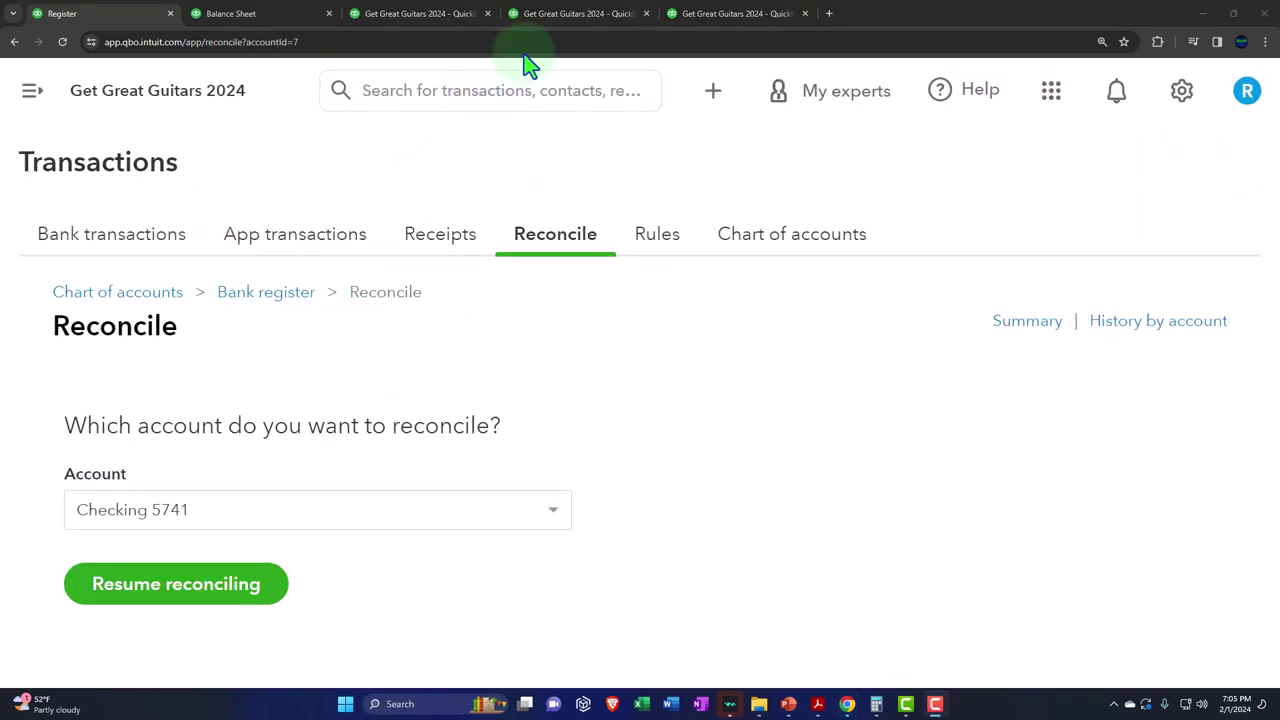
left_click(548, 20)
scroll(320, 337, "up", 3)
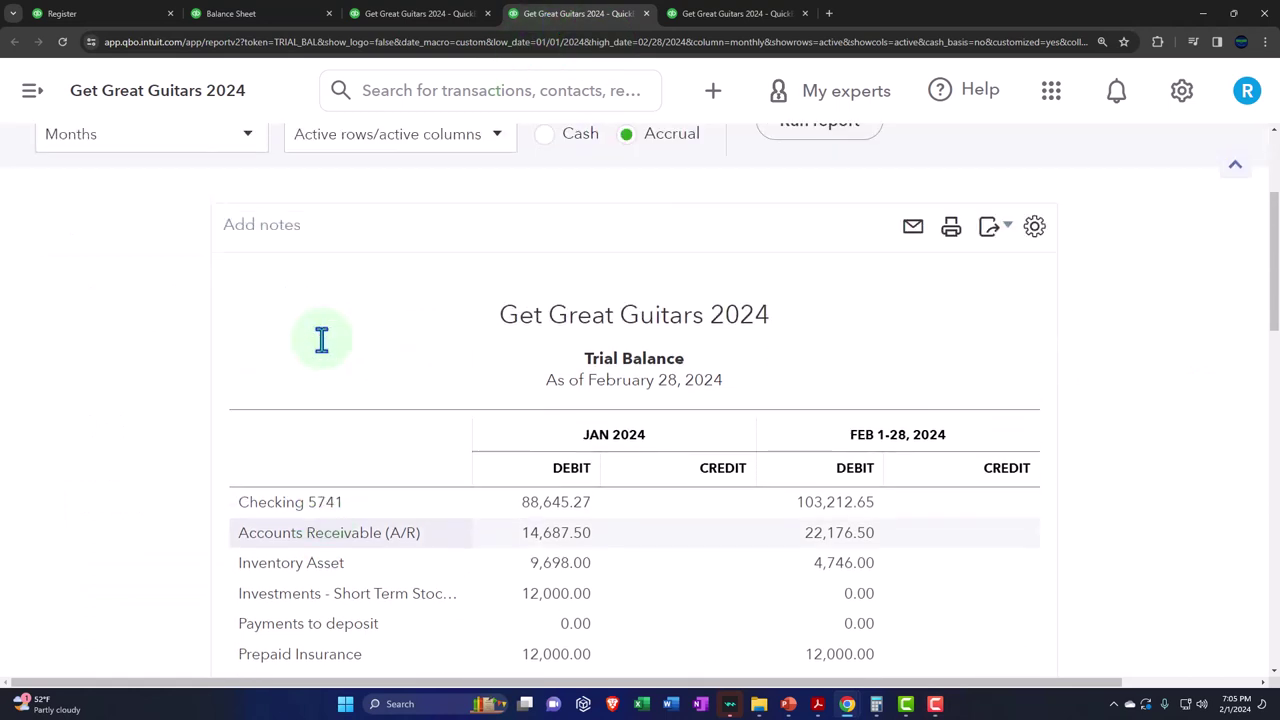
left_click(838, 218)
scroll(149, 357, "down", 1)
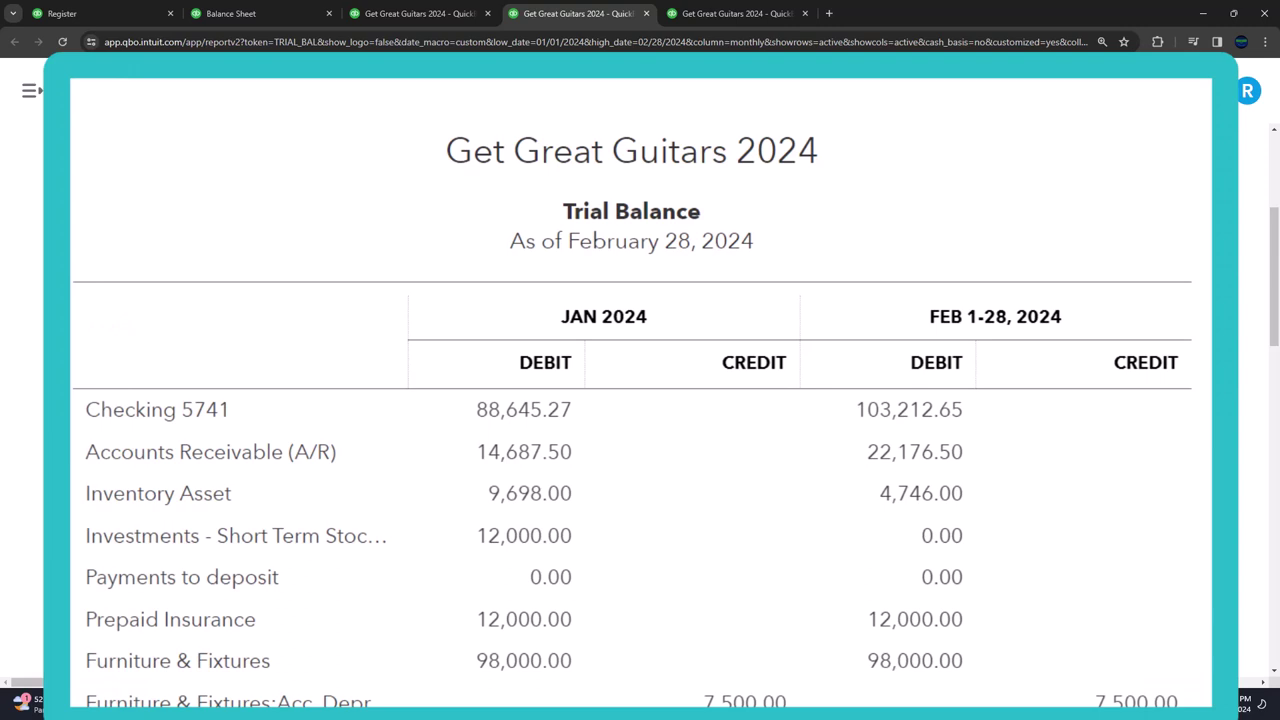
scroll(640, 400, "down", 3)
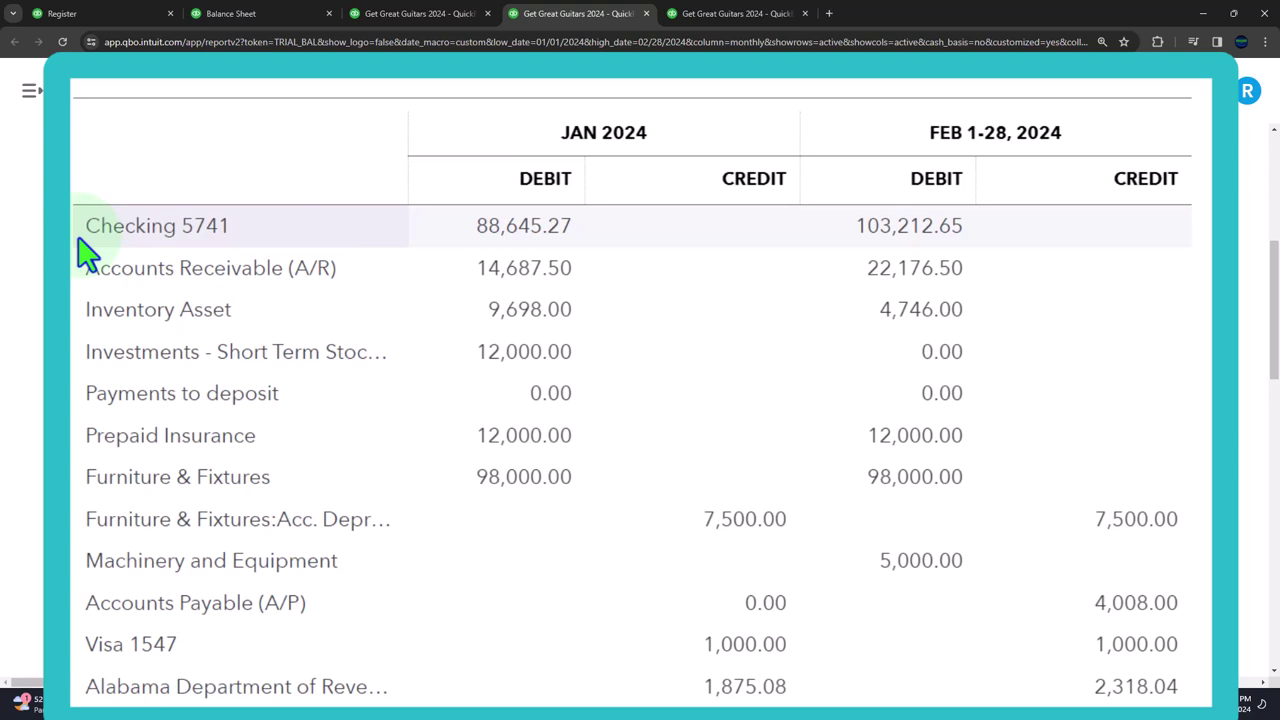
Examine the liability, Opening balance equity, Owners Equity, income and expense balances in the Trial Balance.
scroll(82, 255, "down", 8)
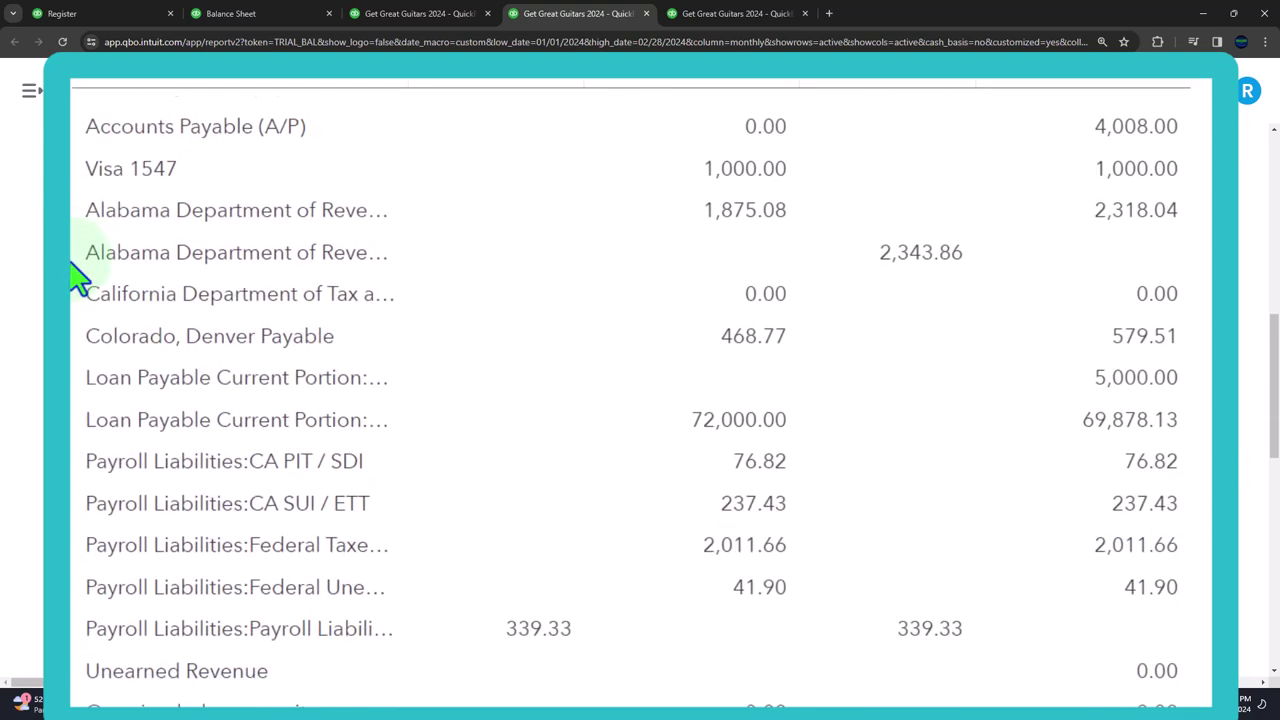
scroll(77, 283, "down", 1)
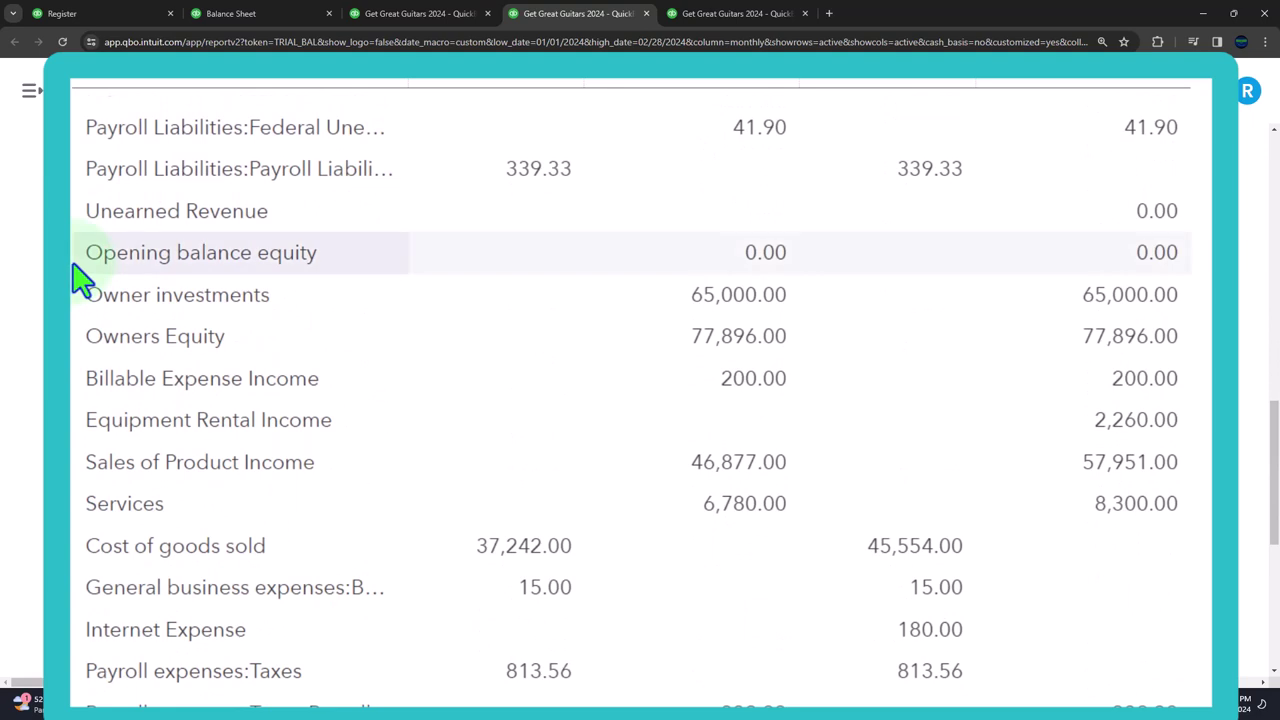
left_click(722, 264)
scroll(730, 278, "down", 4)
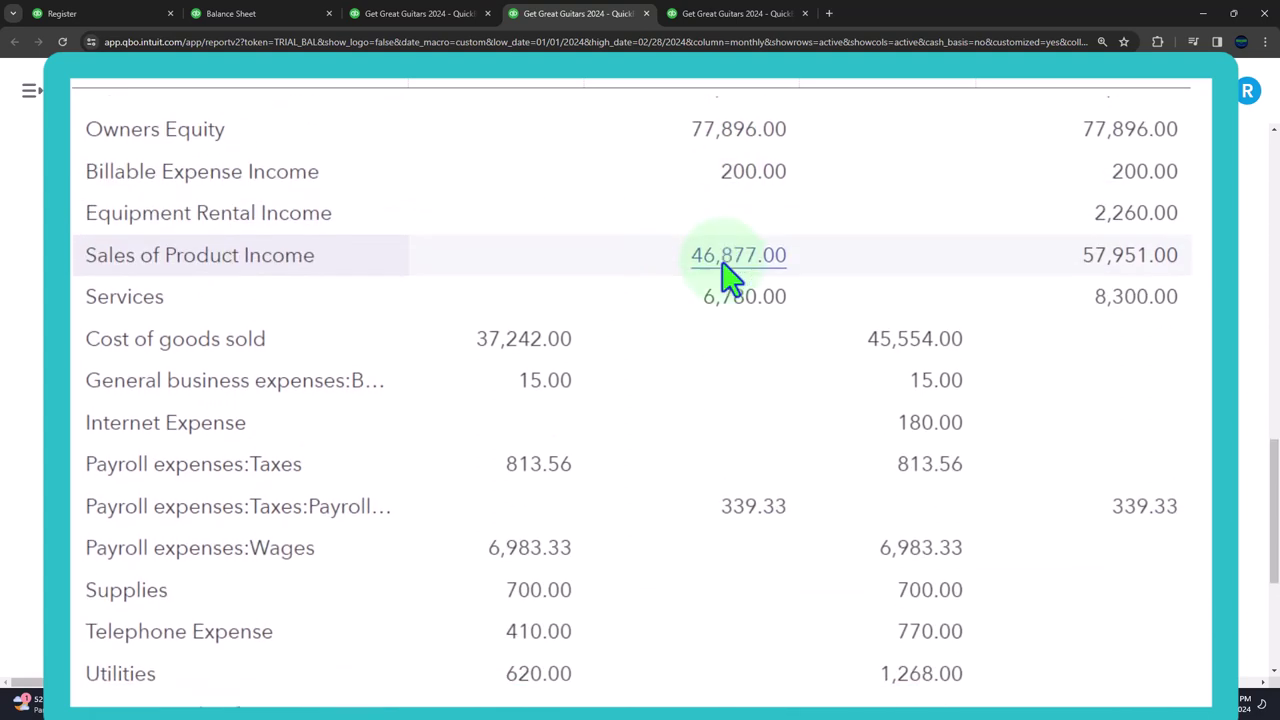